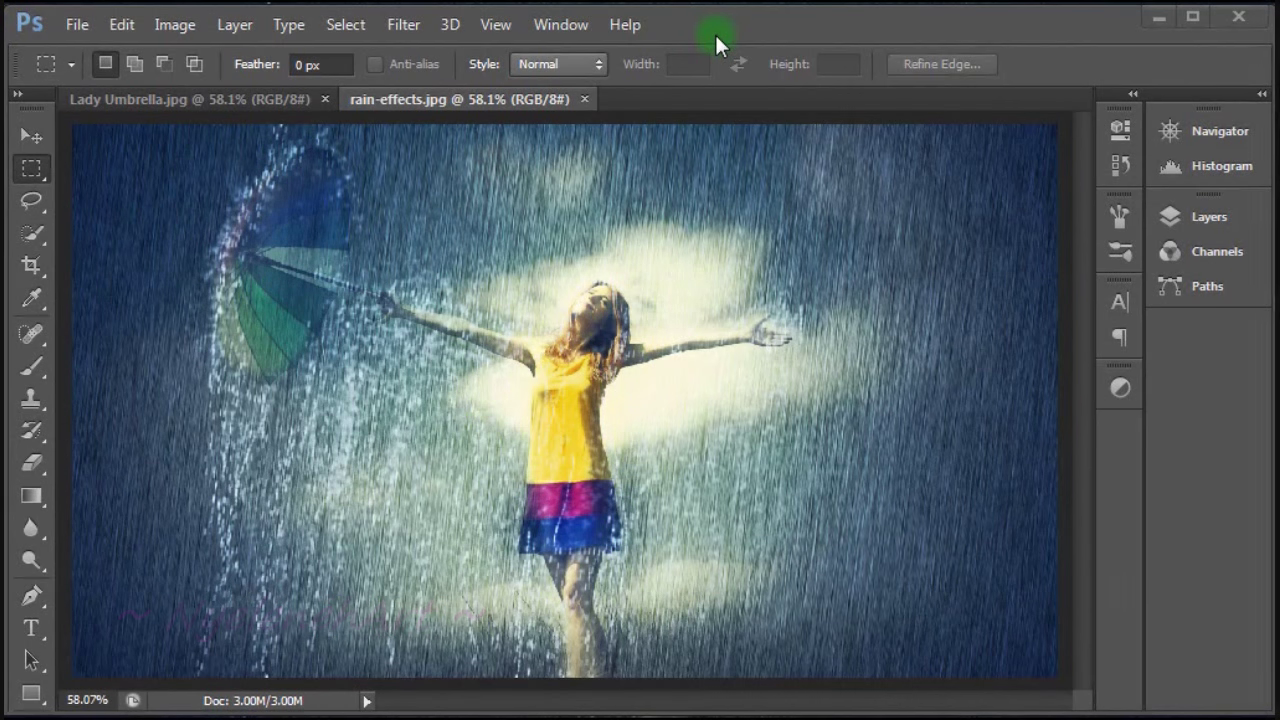
Compare Lady Umbrella.jpg with rain-effects.jpg, then close the rain-effects.jpg document.
click(716, 38)
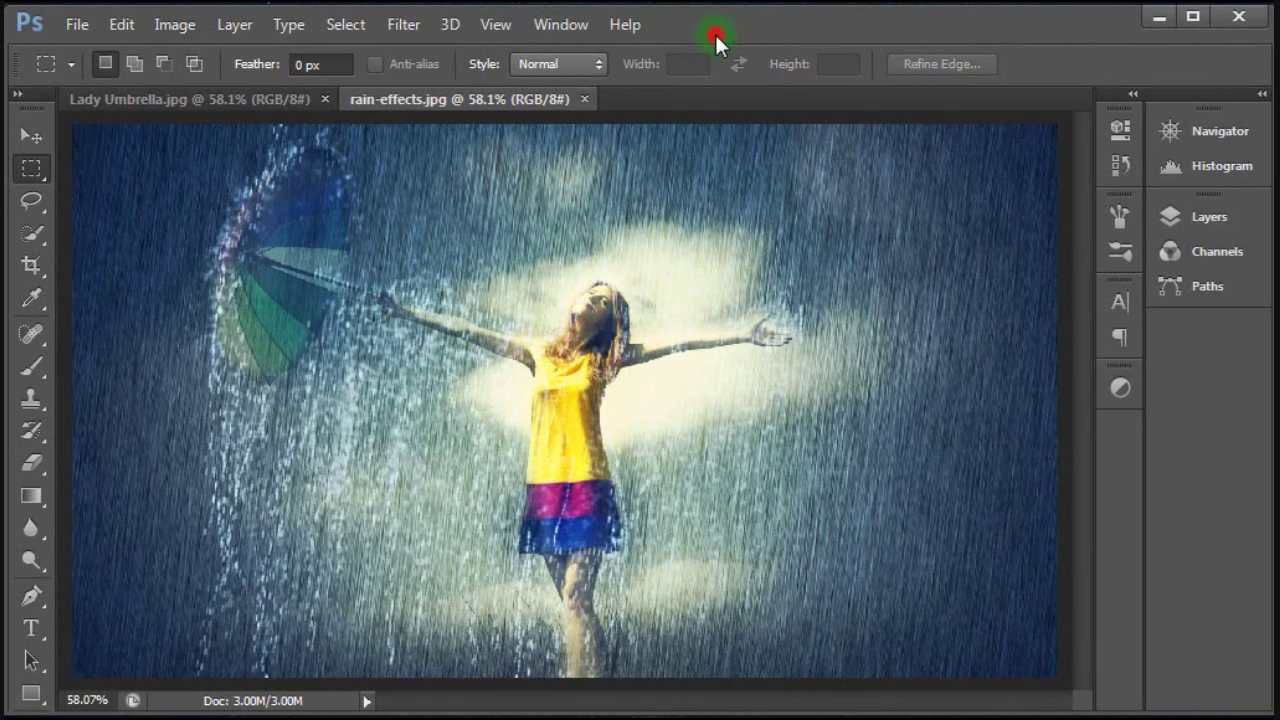
click(291, 104)
click(453, 100)
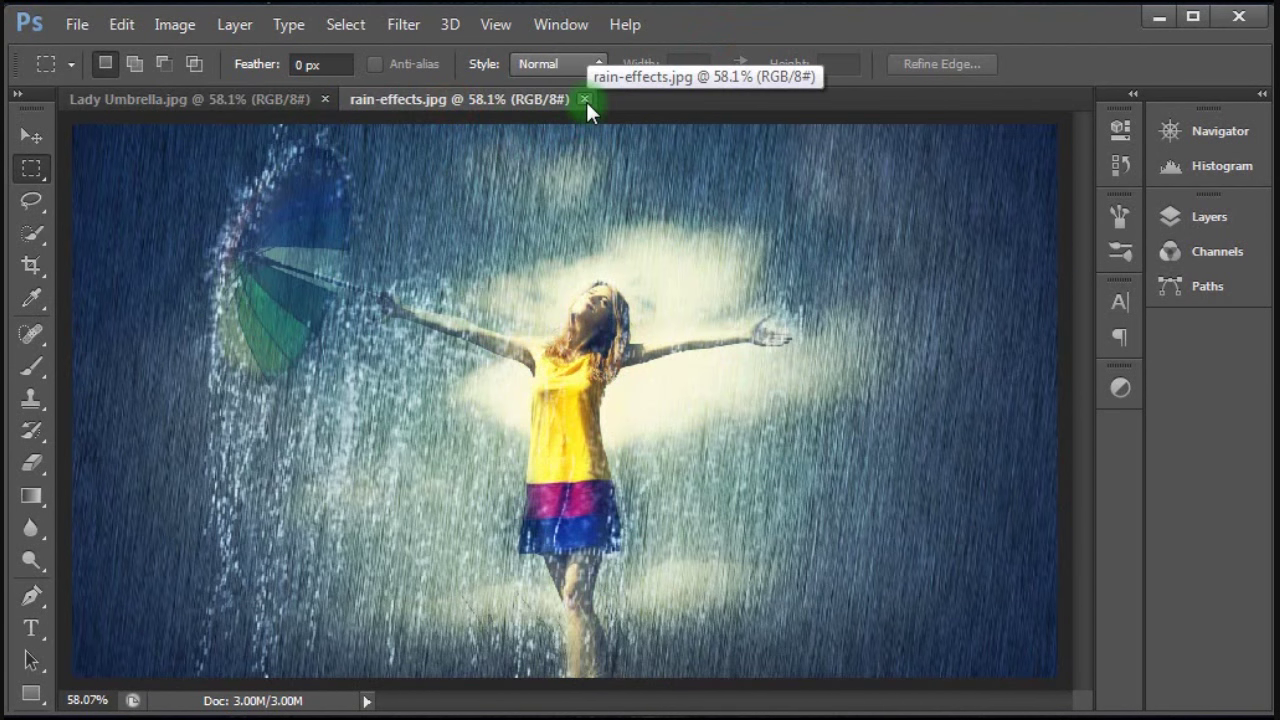
click(585, 99)
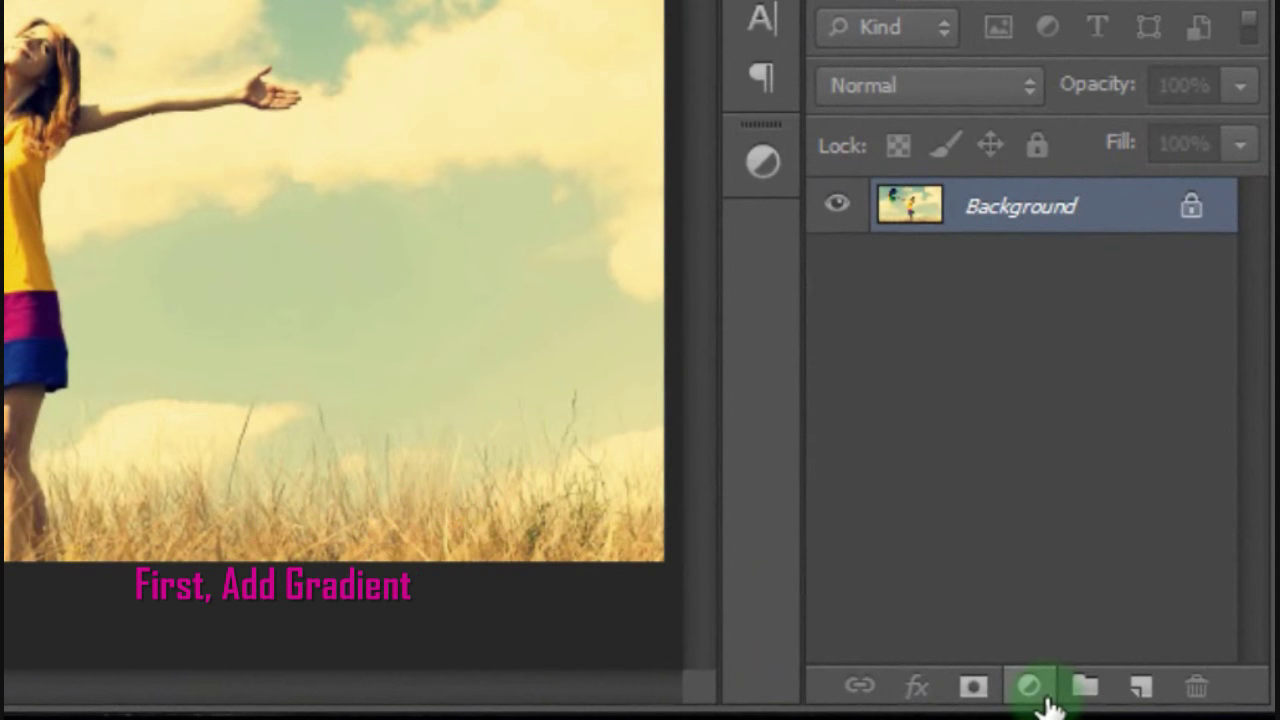
Add a Gradient fill layer with Radial style, 258% scale and Reverse enabled.
click(1046, 700)
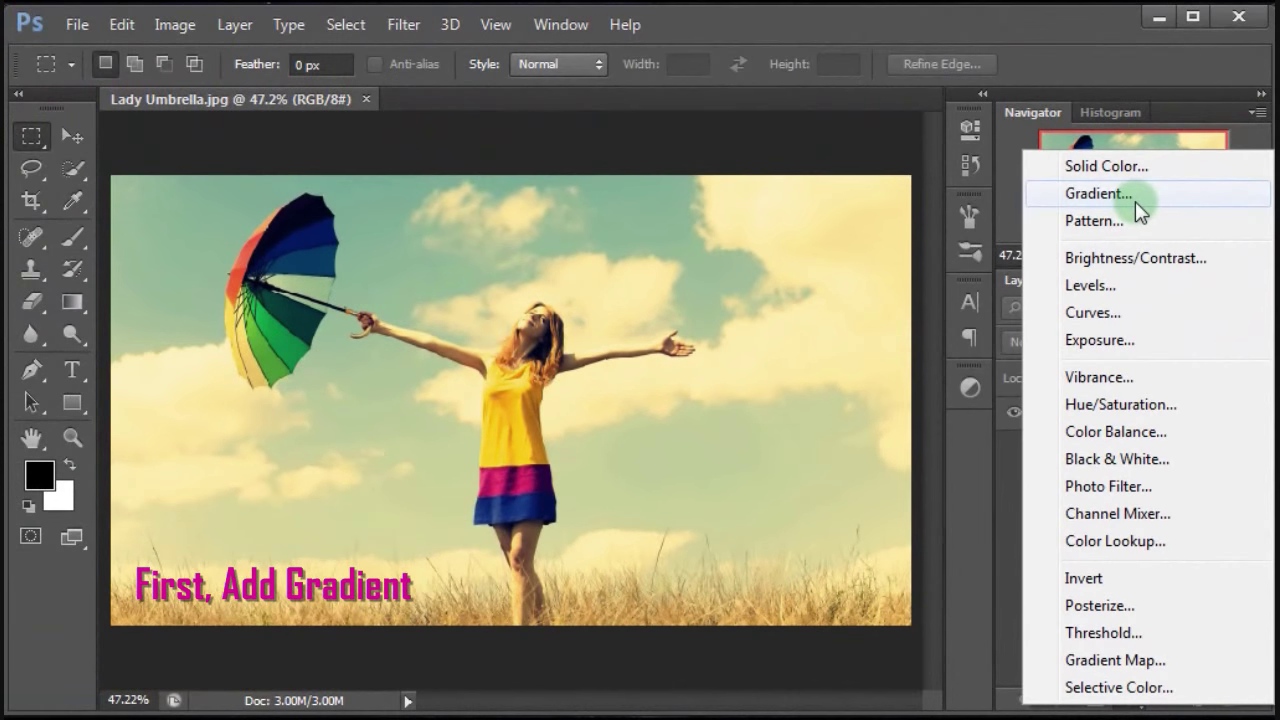
click(1135, 201)
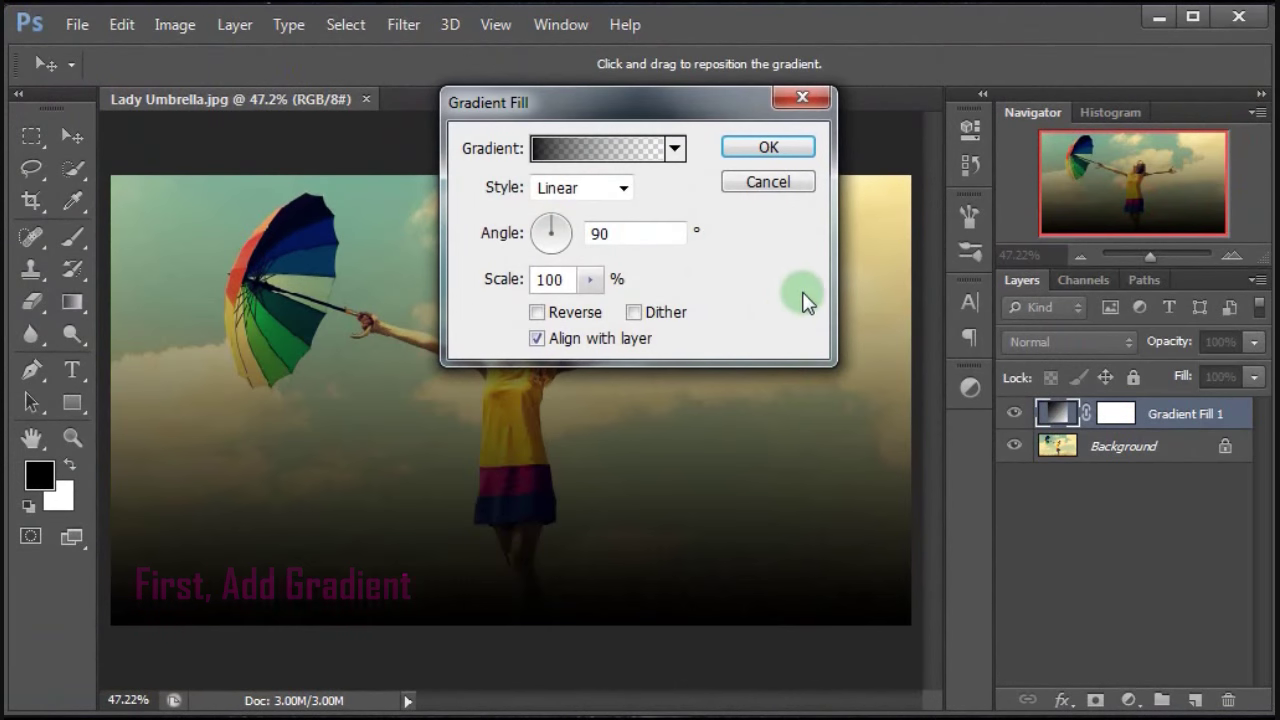
click(596, 186)
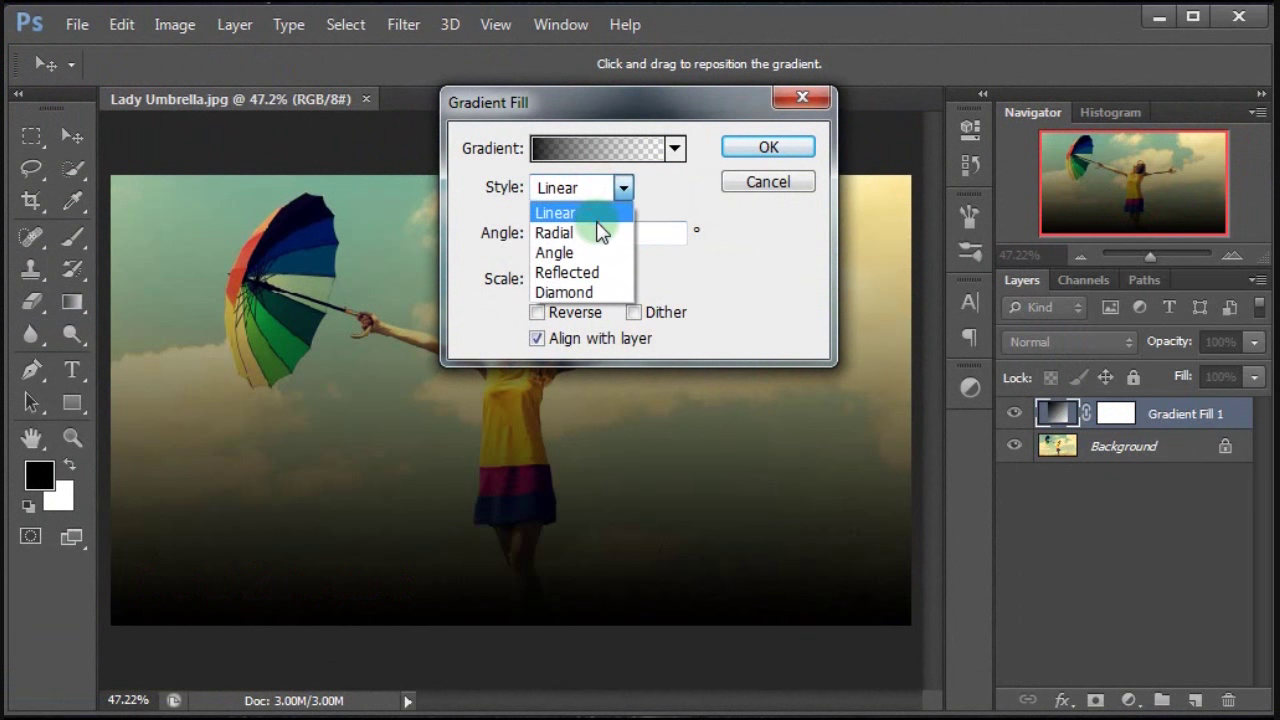
click(596, 218)
click(600, 187)
click(592, 232)
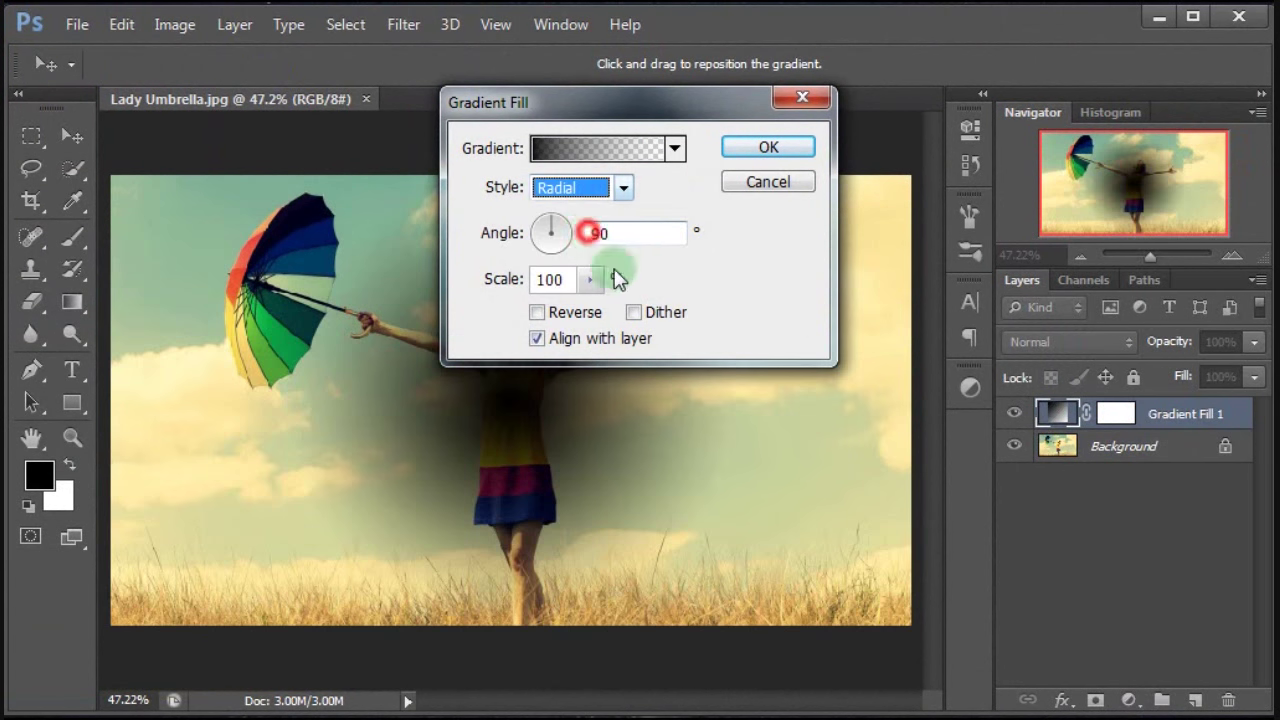
drag(568, 280, 537, 285)
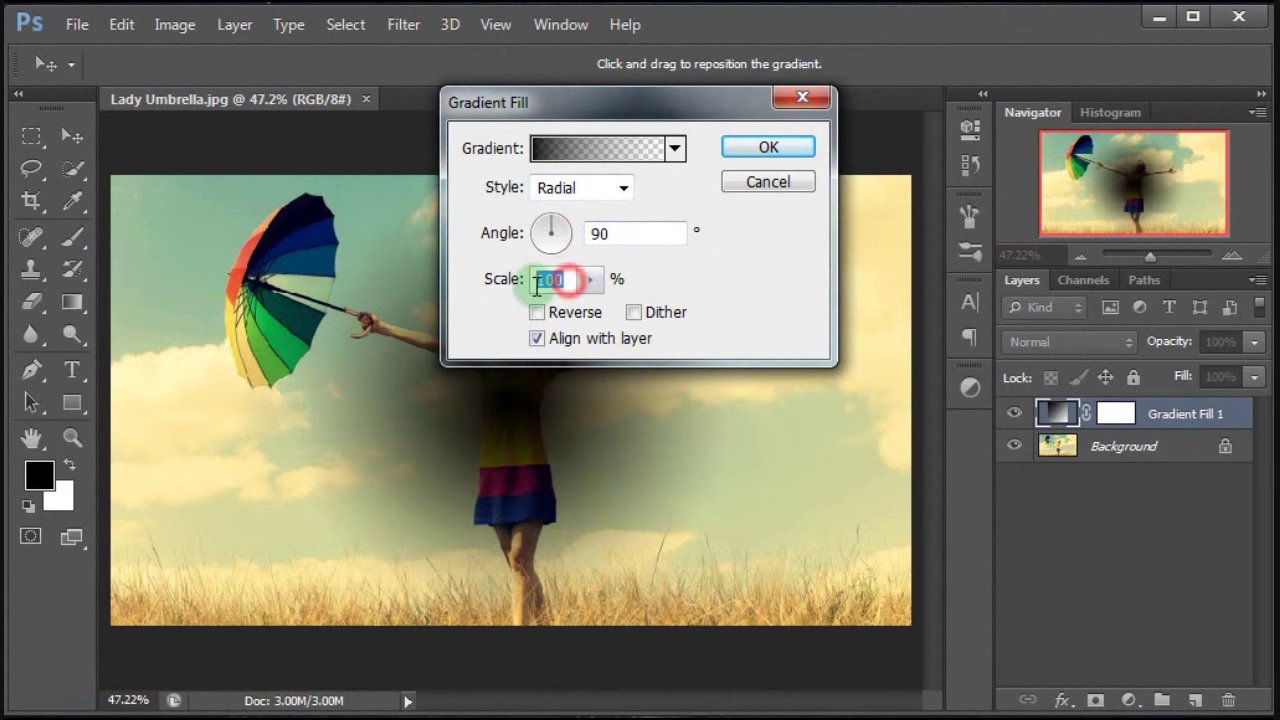
text(258)
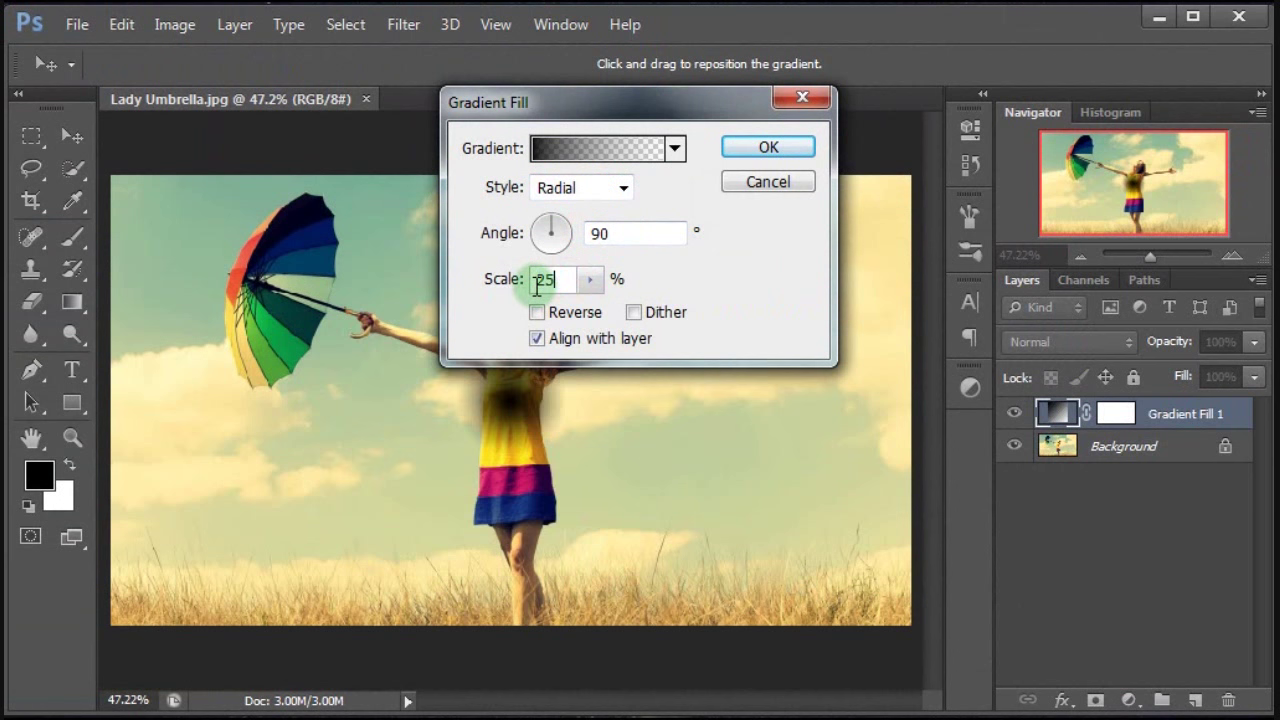
click(573, 312)
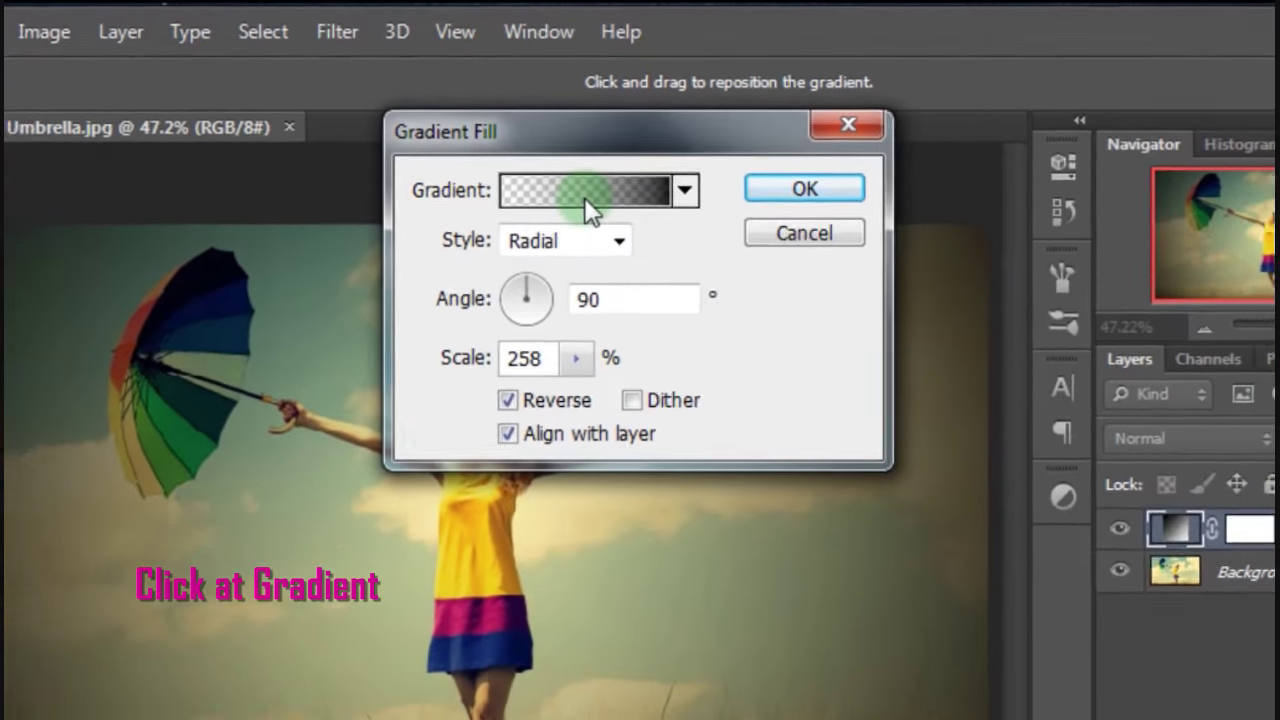
Set the gradient's starting colour stop to dark grey #424141.
click(585, 190)
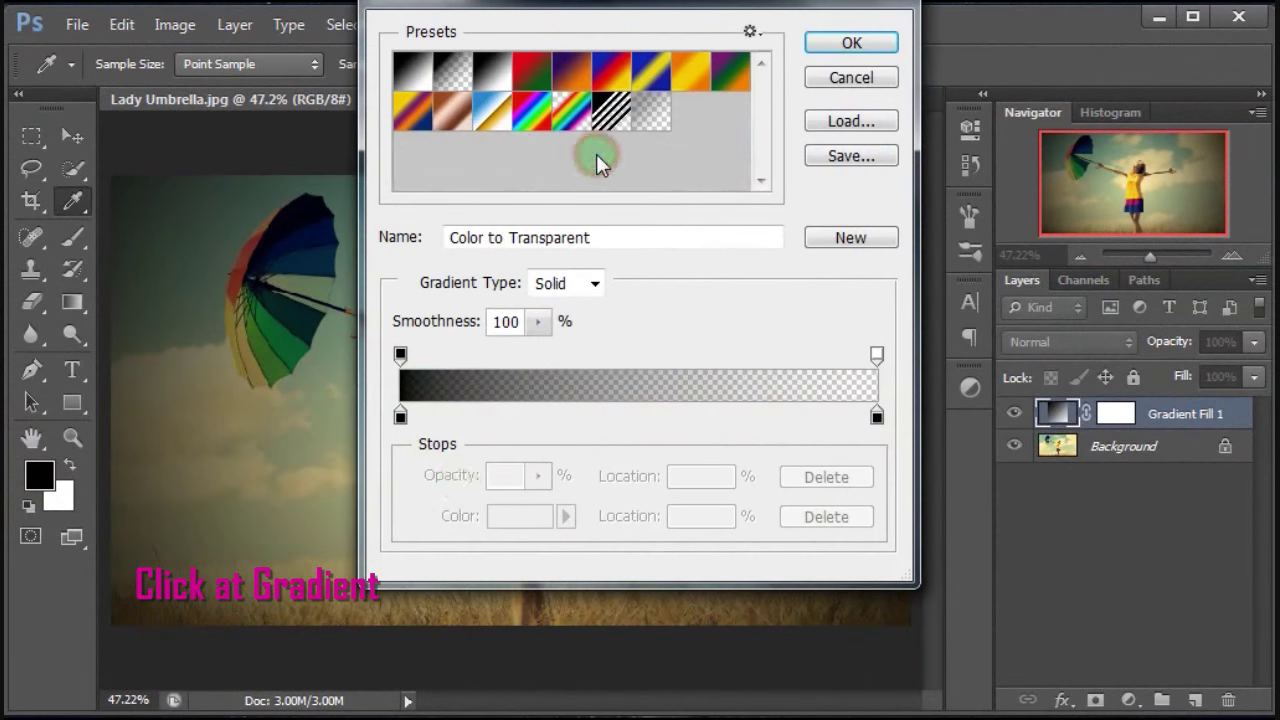
click(400, 416)
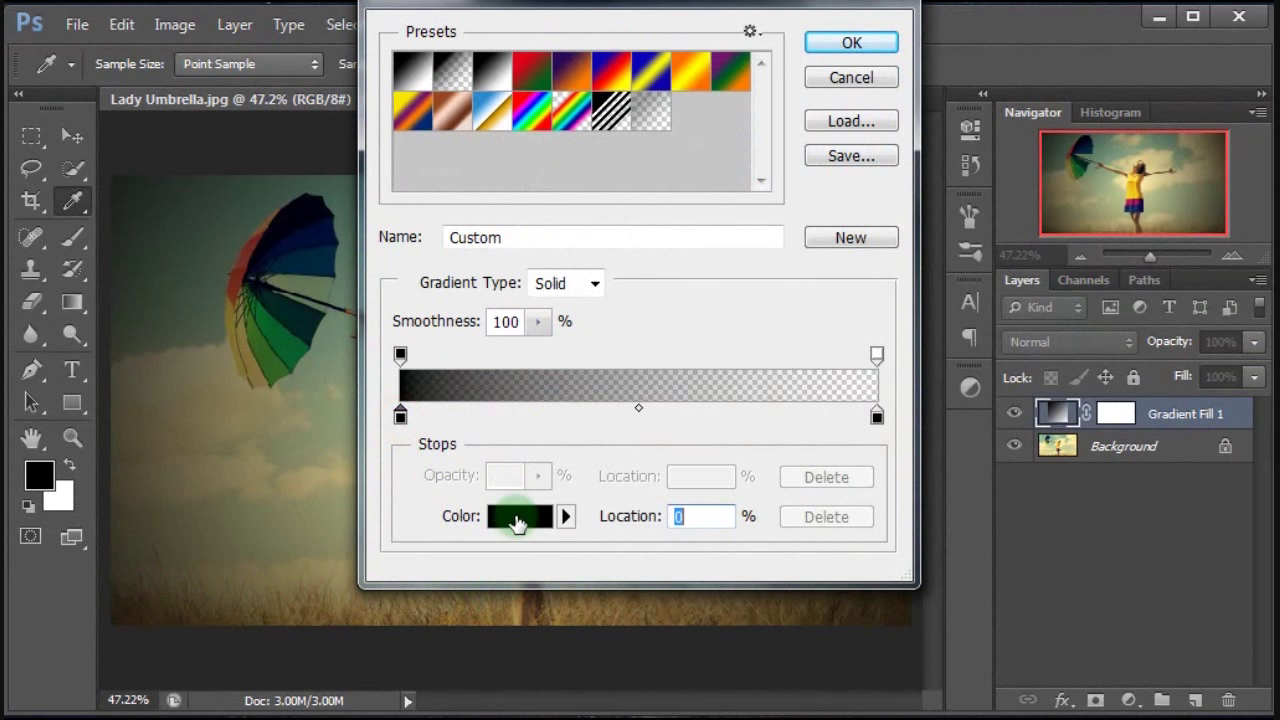
click(517, 518)
double_click(772, 442)
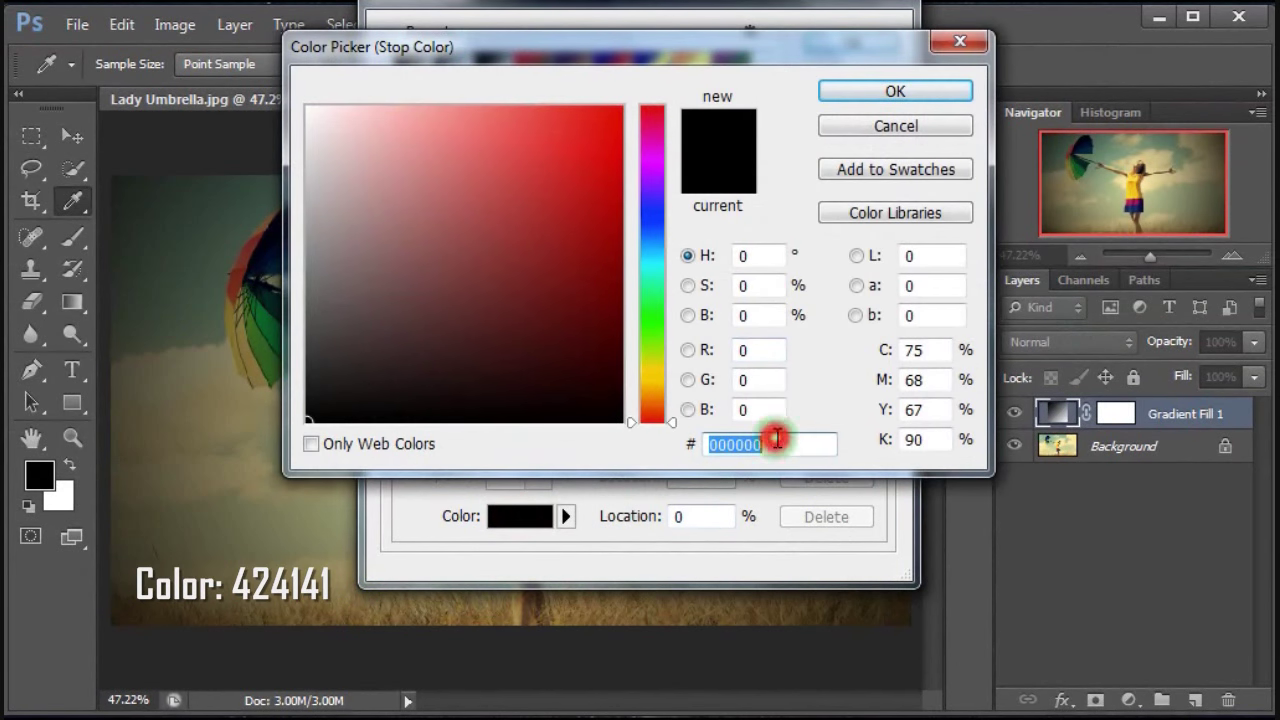
text(424141)
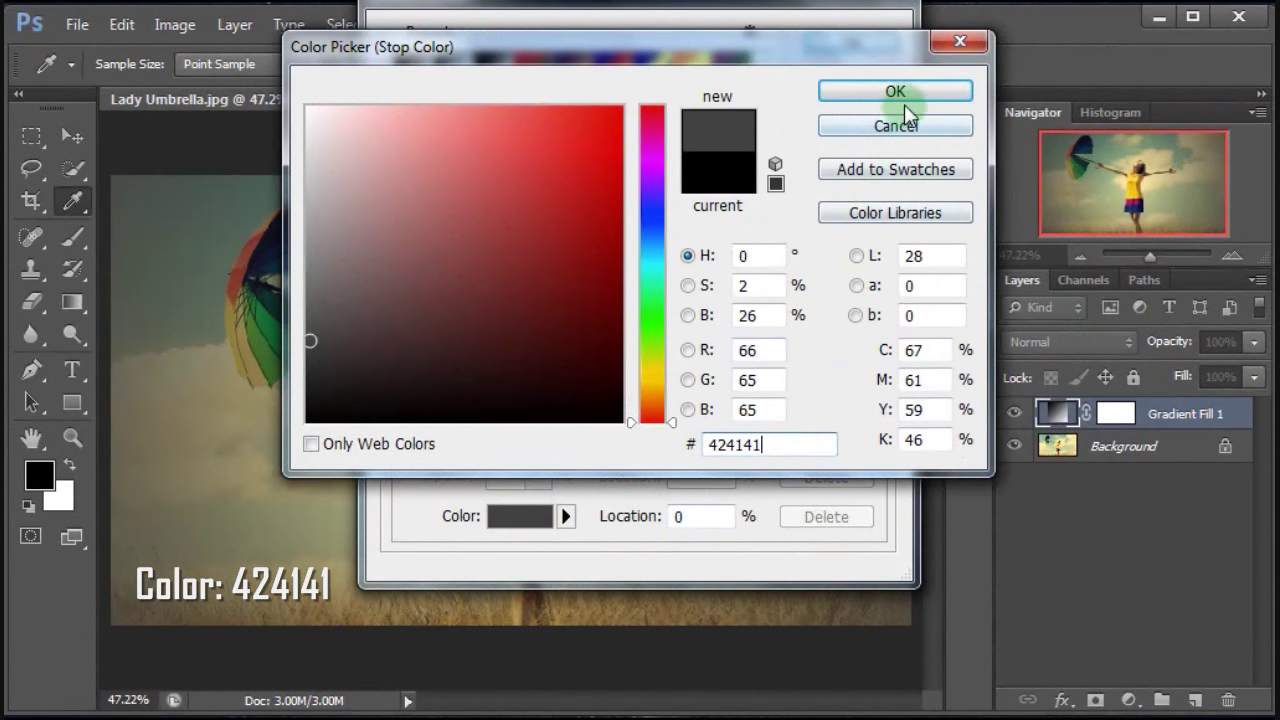
click(855, 94)
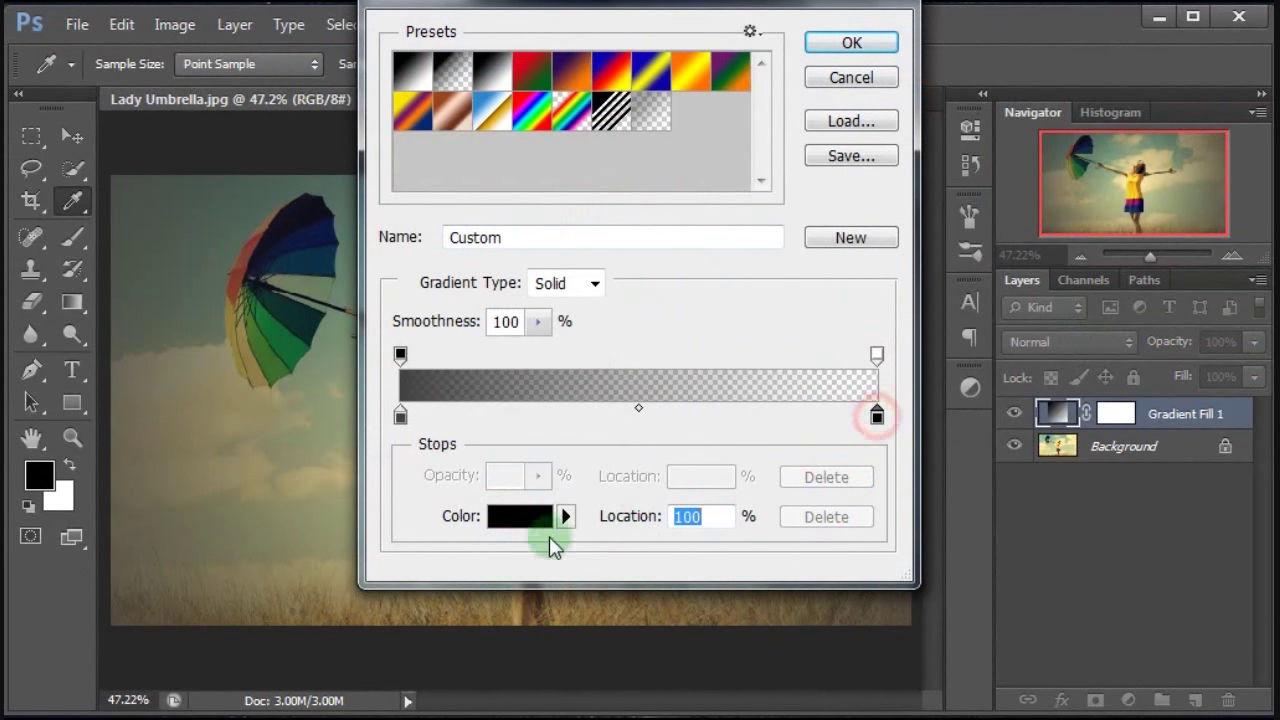
Make the end stop white with transparent opacity and accept the edited gradient.
click(531, 518)
drag(389, 231, 308, 108)
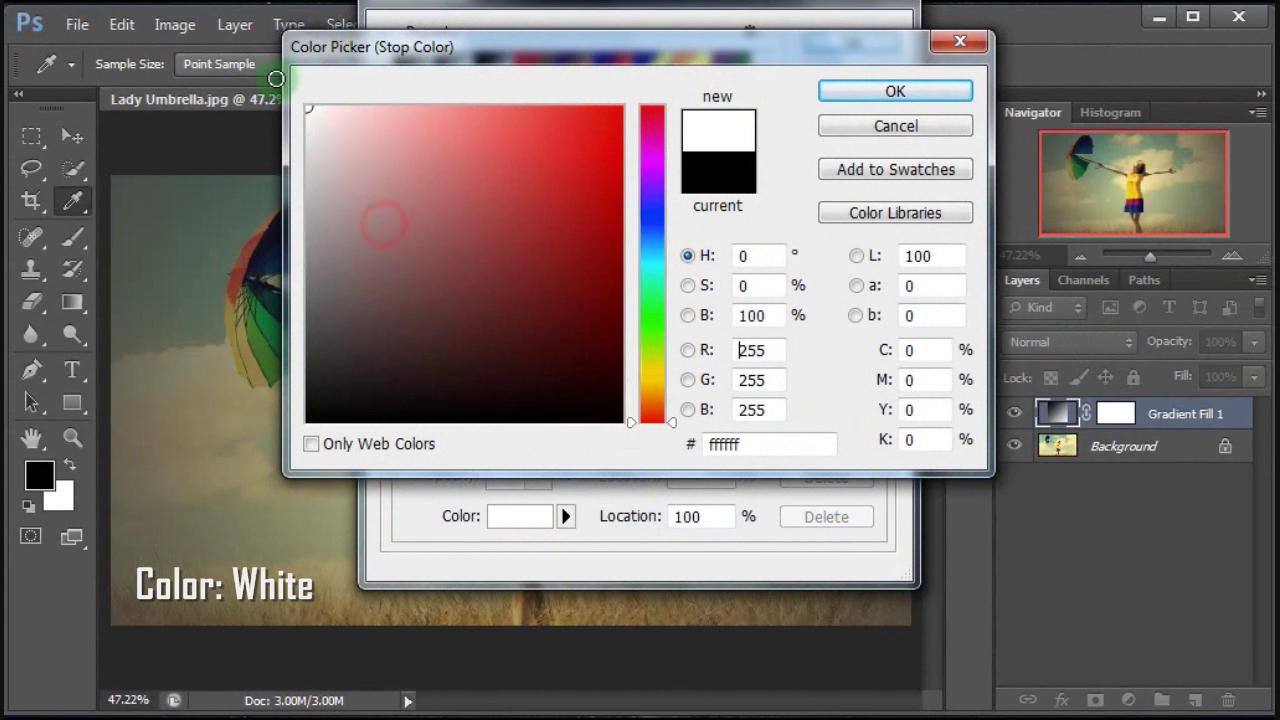
click(928, 97)
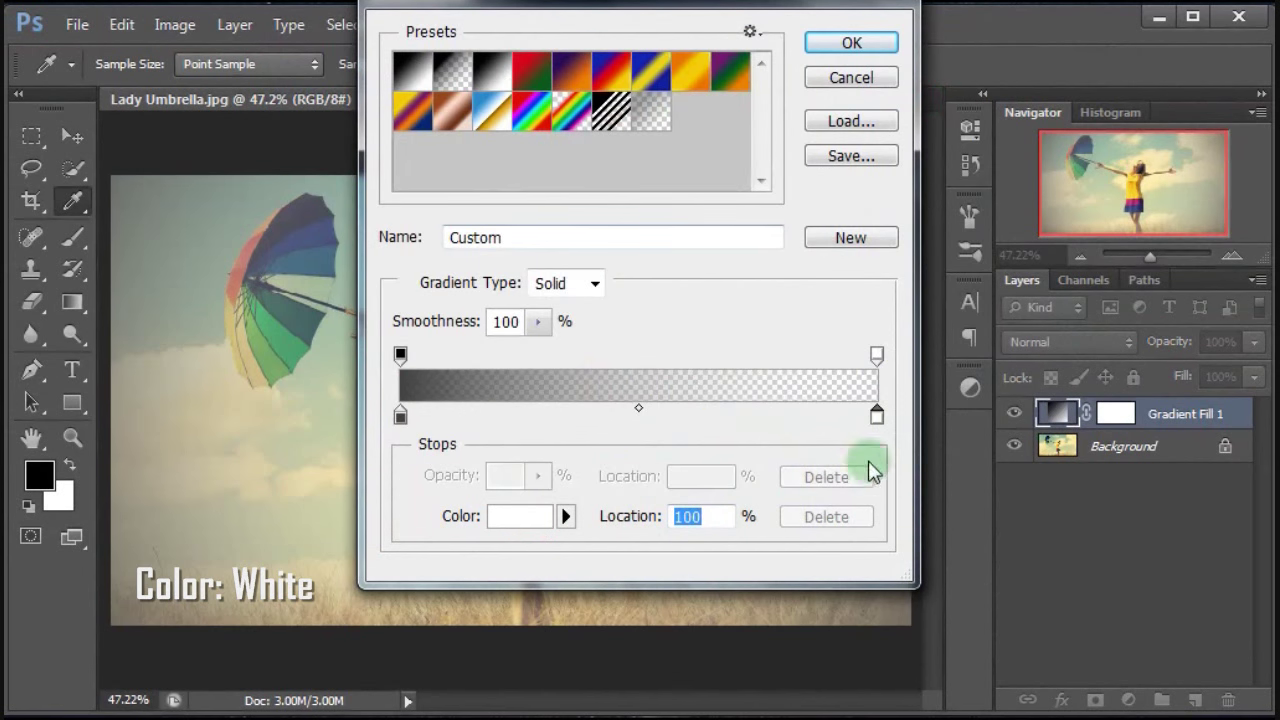
click(877, 356)
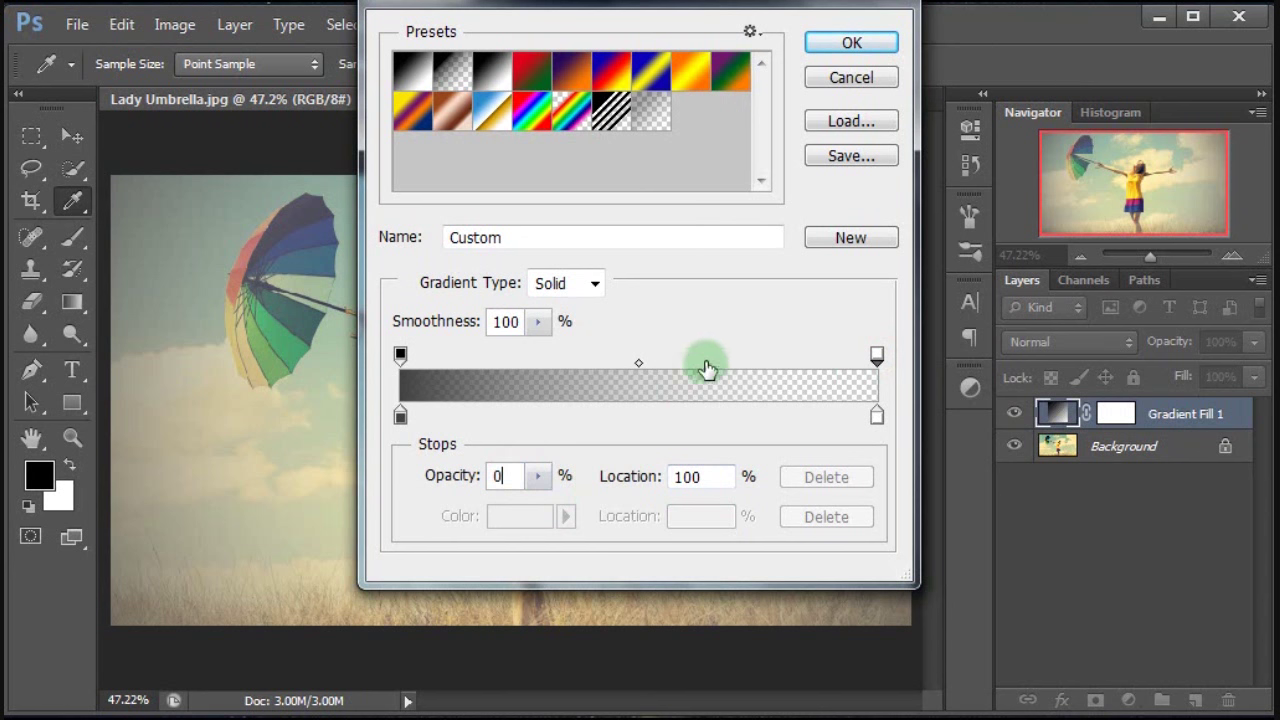
click(852, 44)
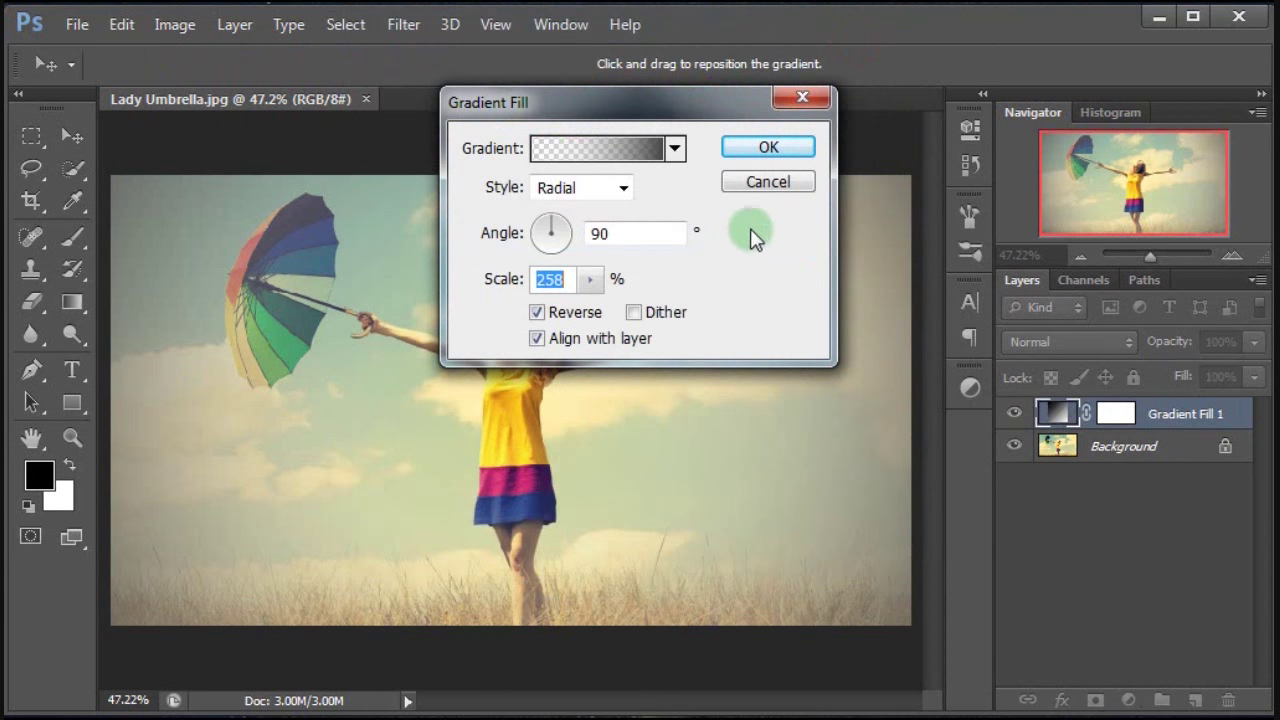
Apply the gradient fill and set Gradient Fill 1's blend mode to Multiply.
click(770, 150)
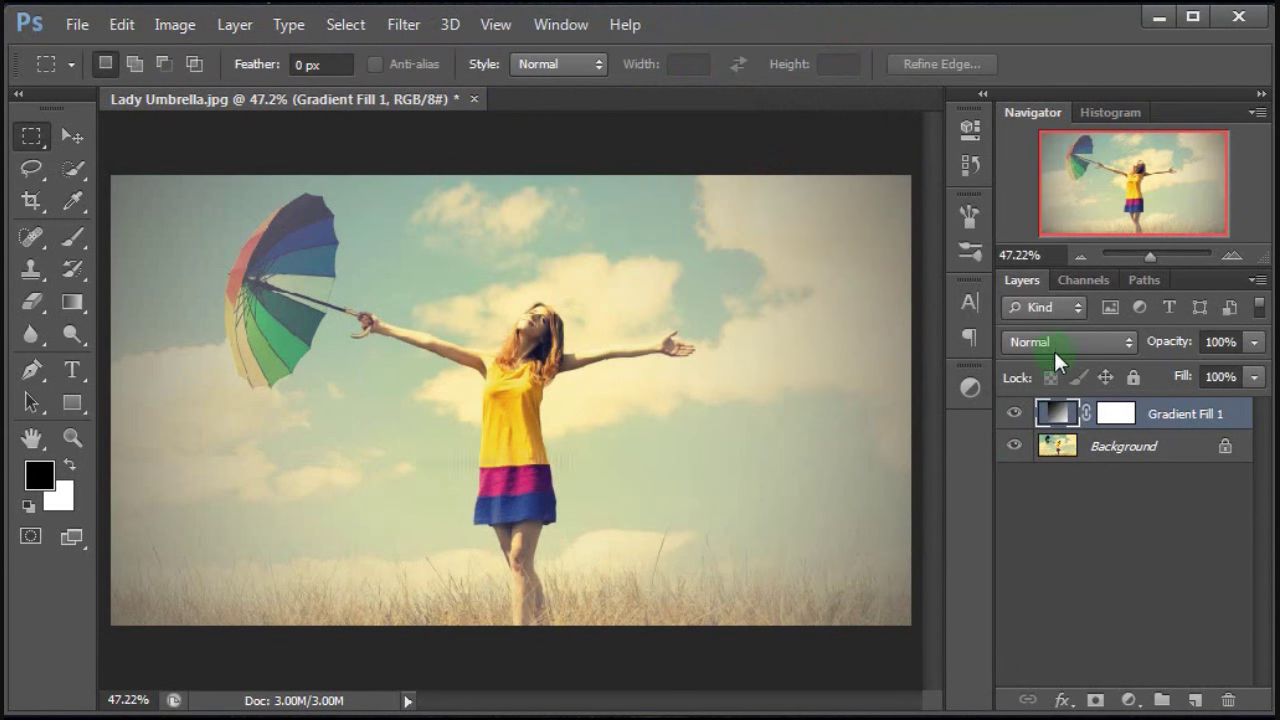
click(1054, 345)
key(Up)
key(Up)
key(Up)
key(Return)
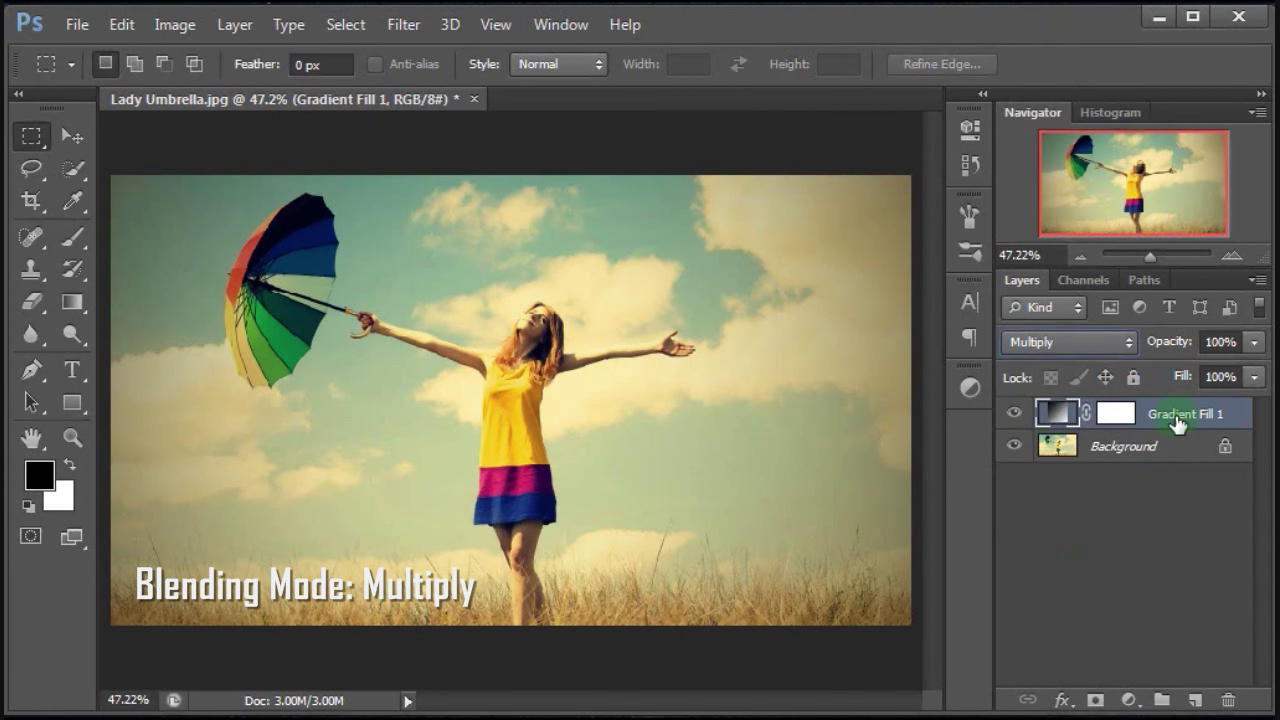
Duplicate the gradient fill layer and set the copy's blend mode to Normal.
key(ctrl+j)
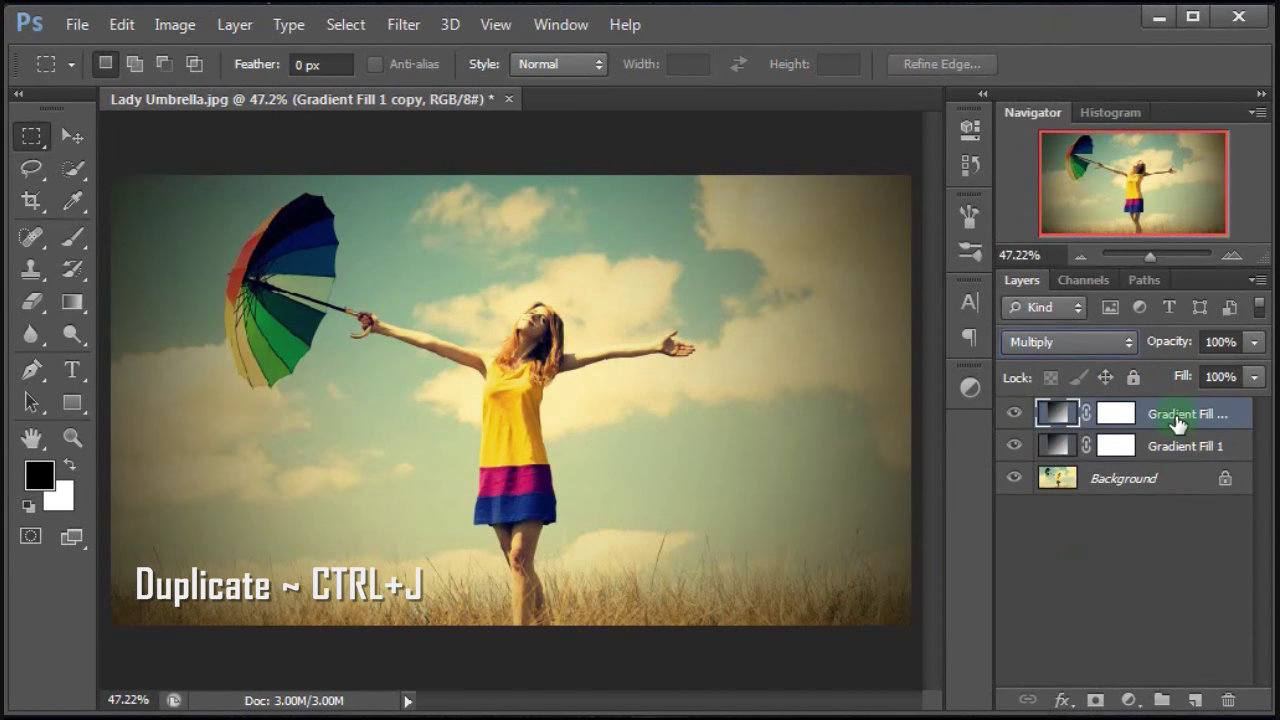
click(1065, 345)
key(Up)
key(Up)
key(Up)
key(Return)
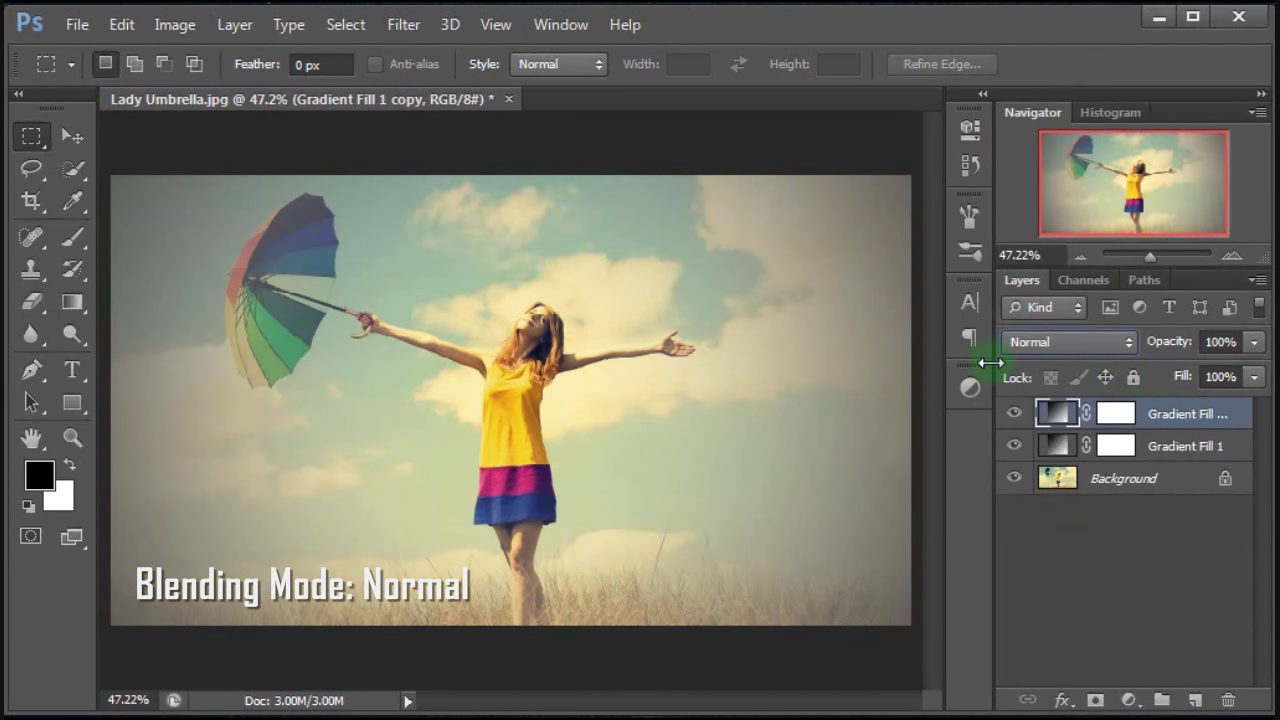
Add a Color Lookup adjustment layer using the FoggyNight.3DL preset.
click(1129, 700)
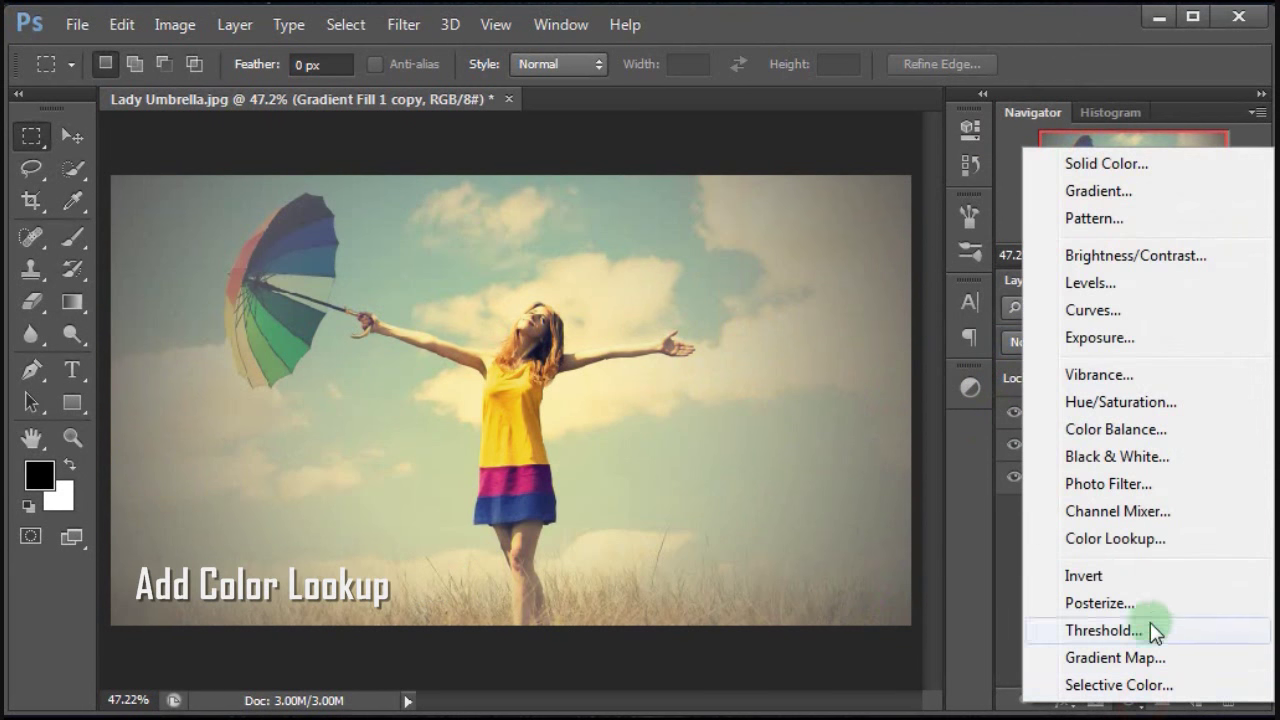
click(1151, 545)
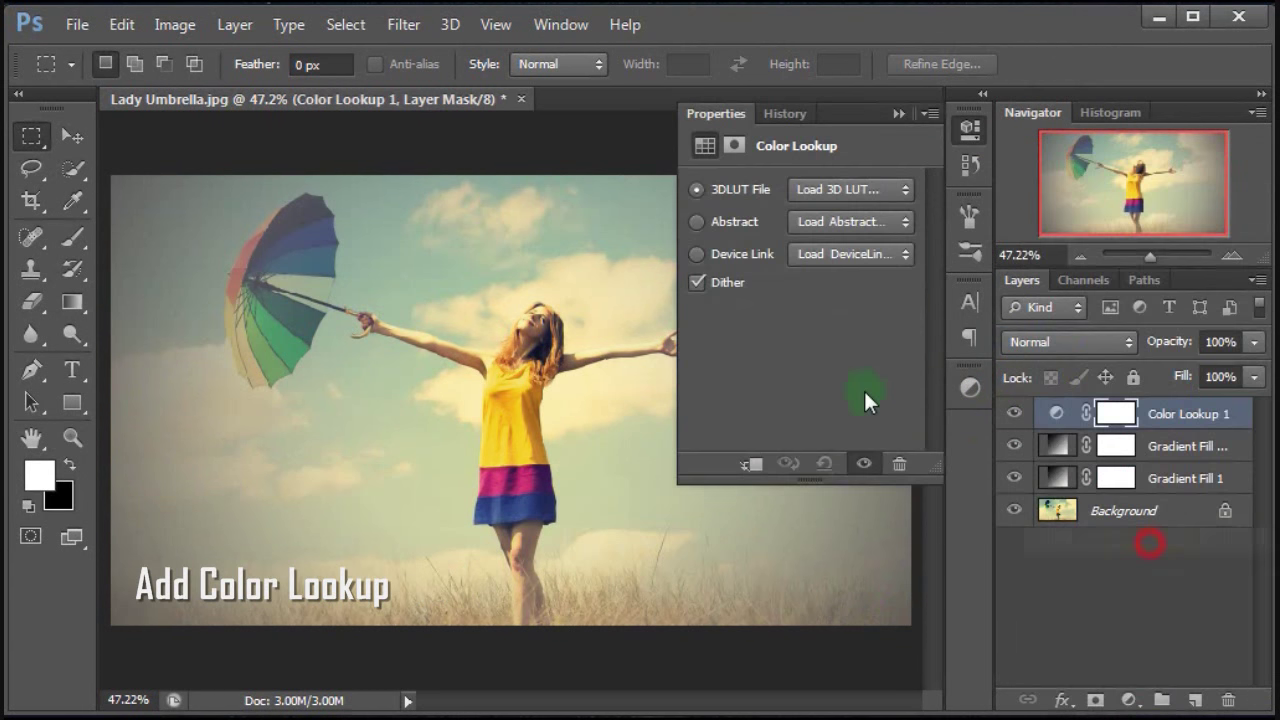
click(833, 190)
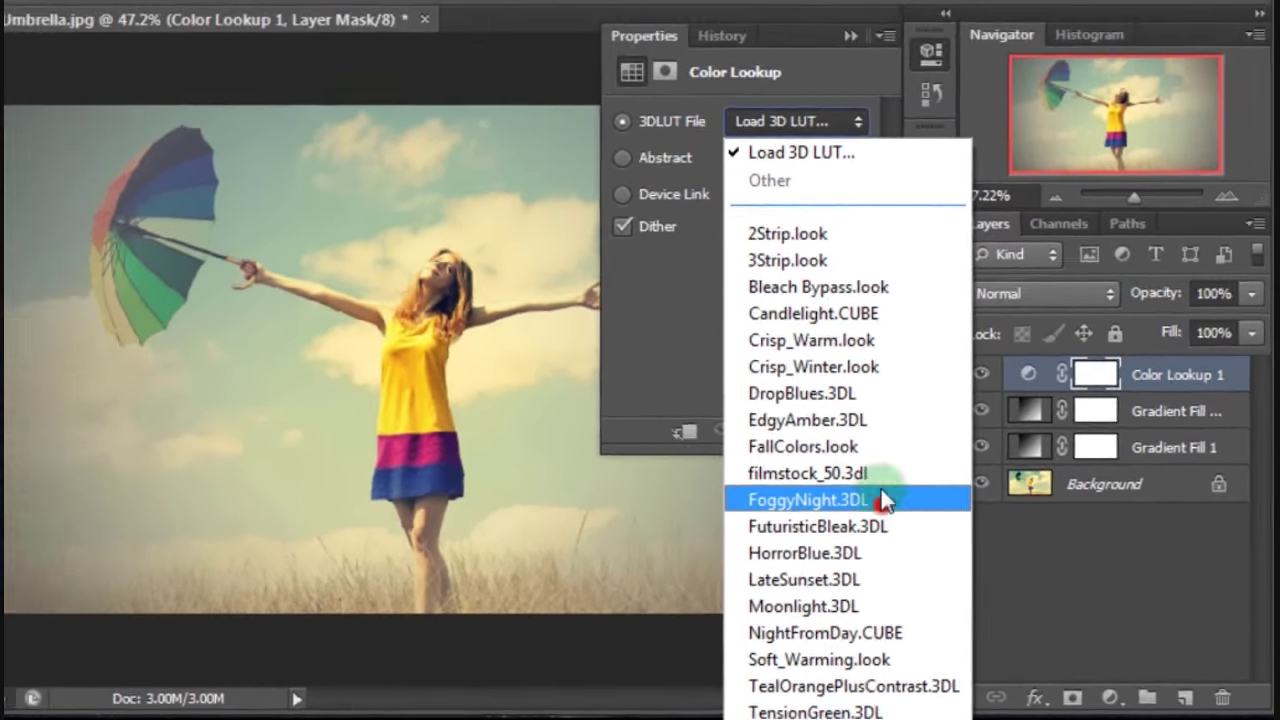
click(882, 490)
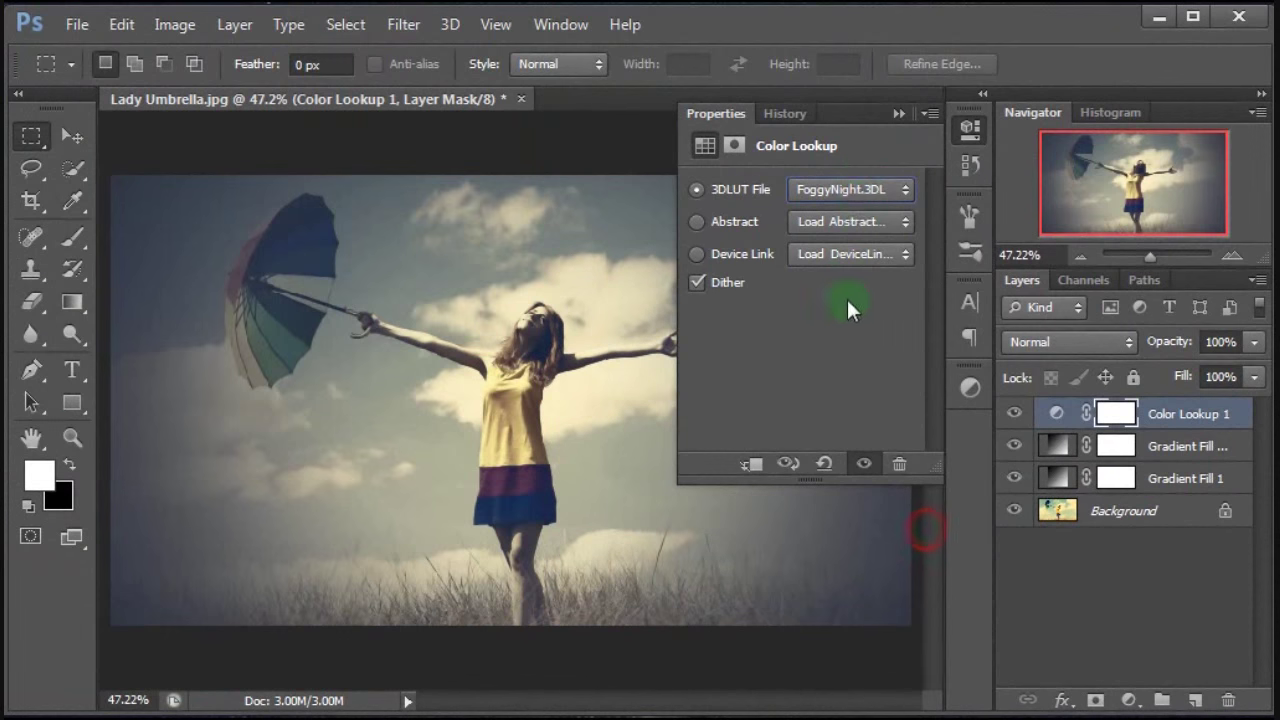
click(896, 116)
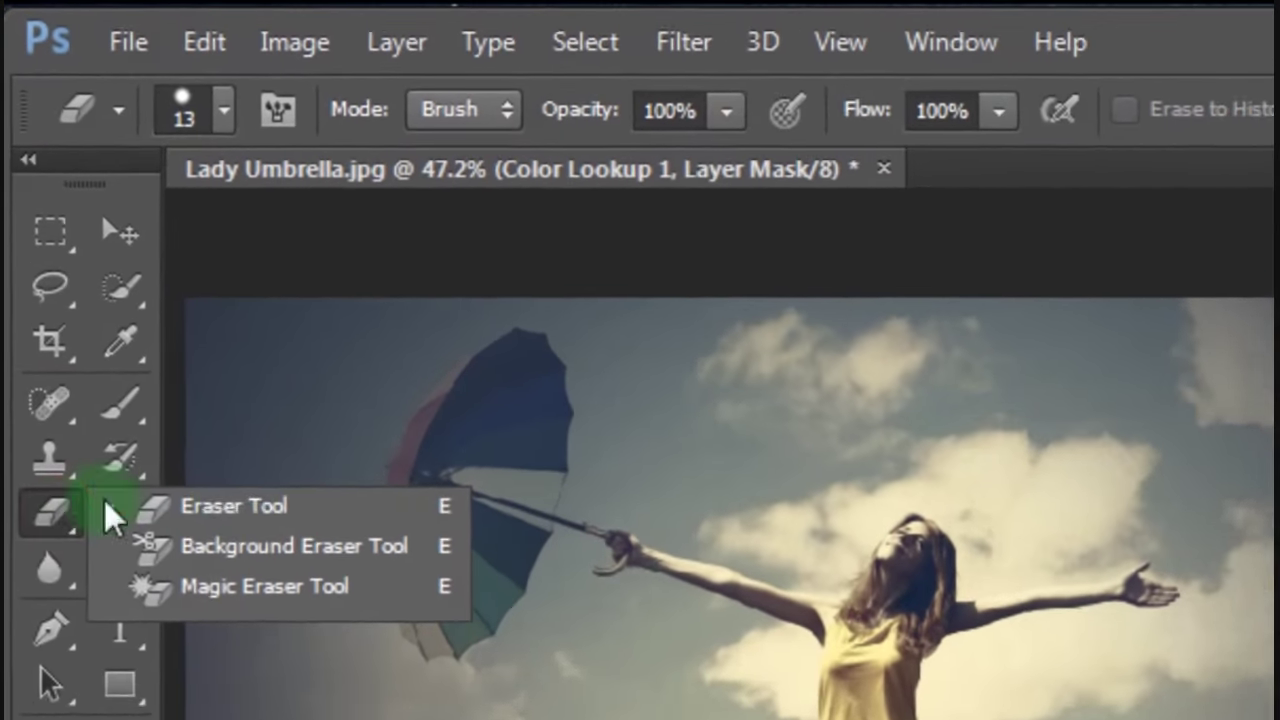
Switch to the Eraser tool at 27% opacity for editing the mask.
drag(31, 301, 189, 306)
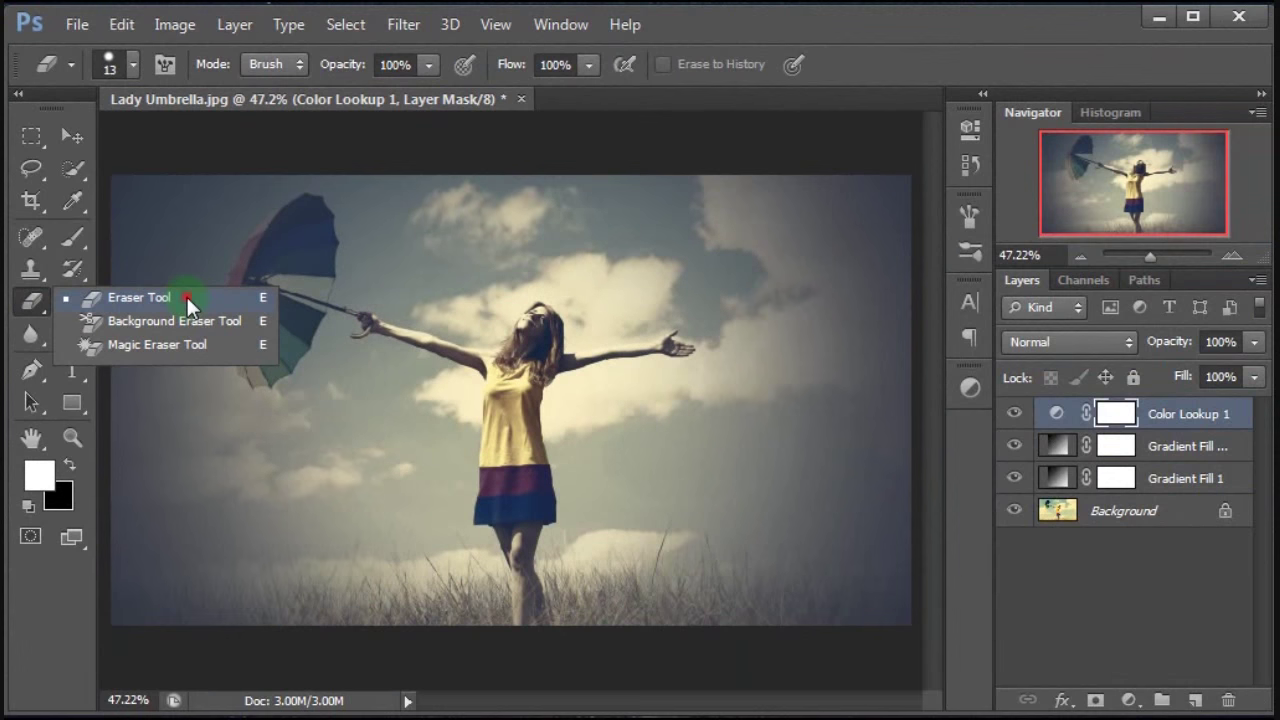
click(275, 447)
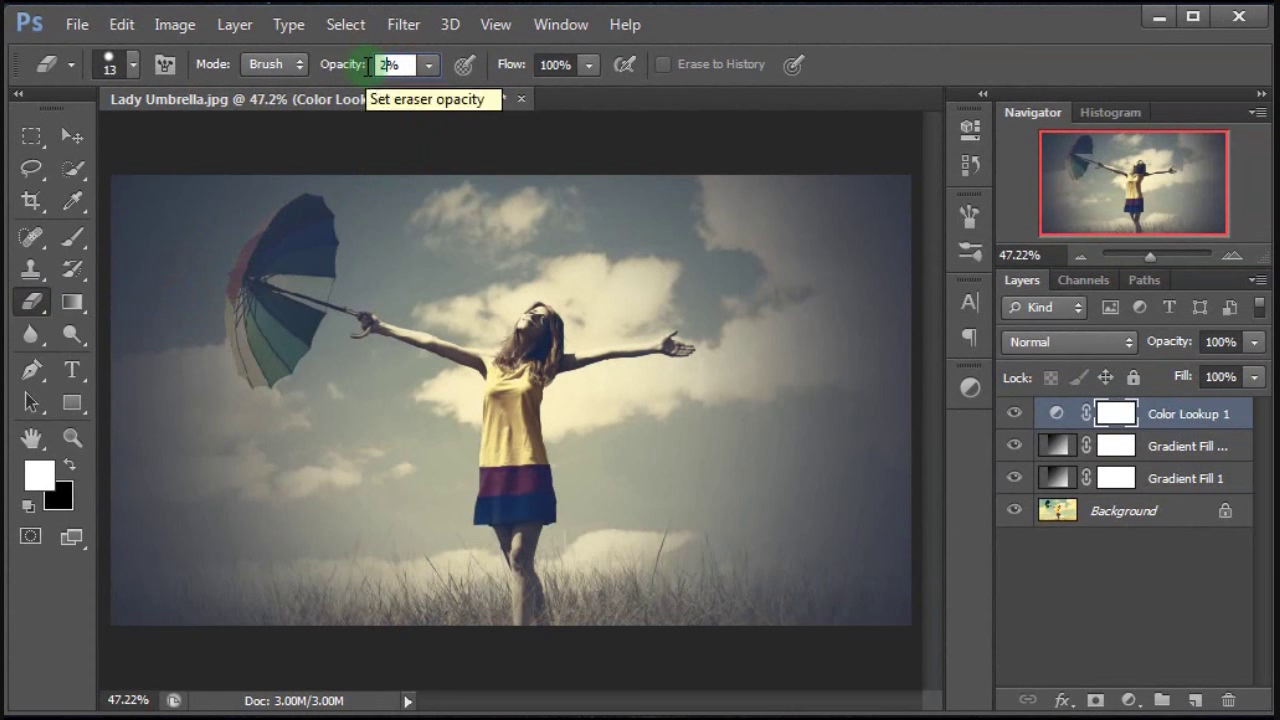
text(7)
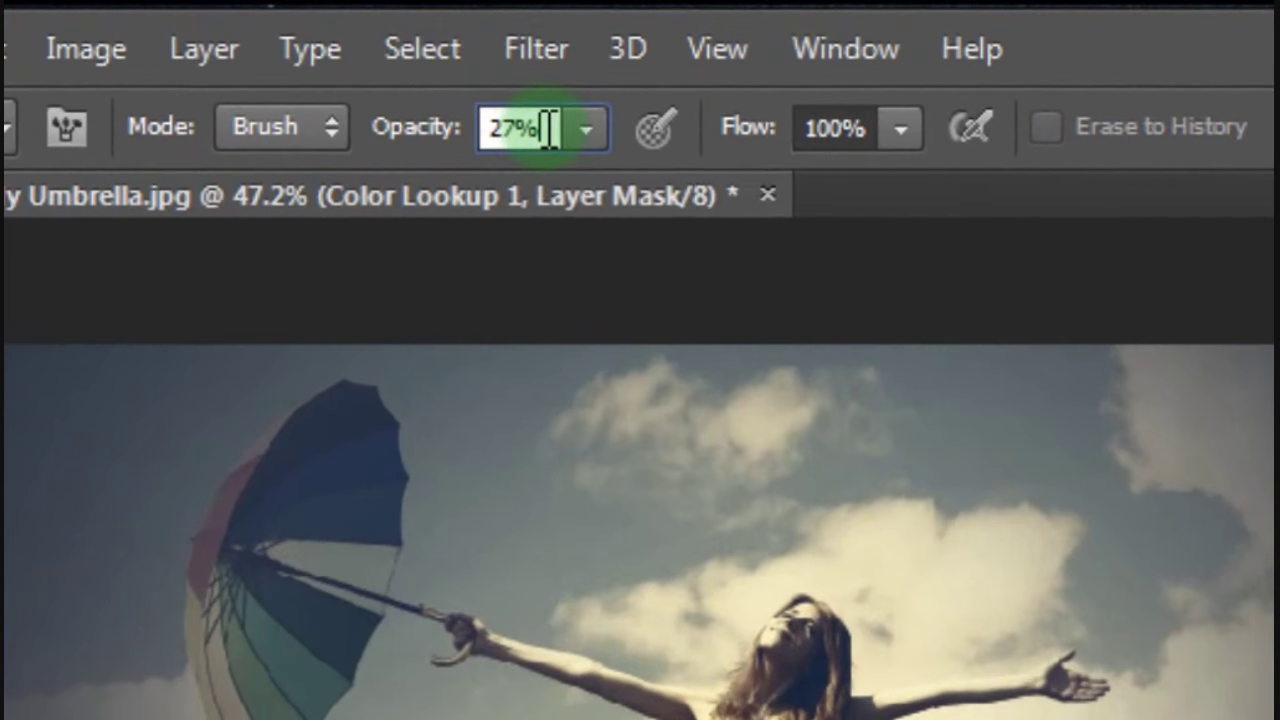
click(548, 128)
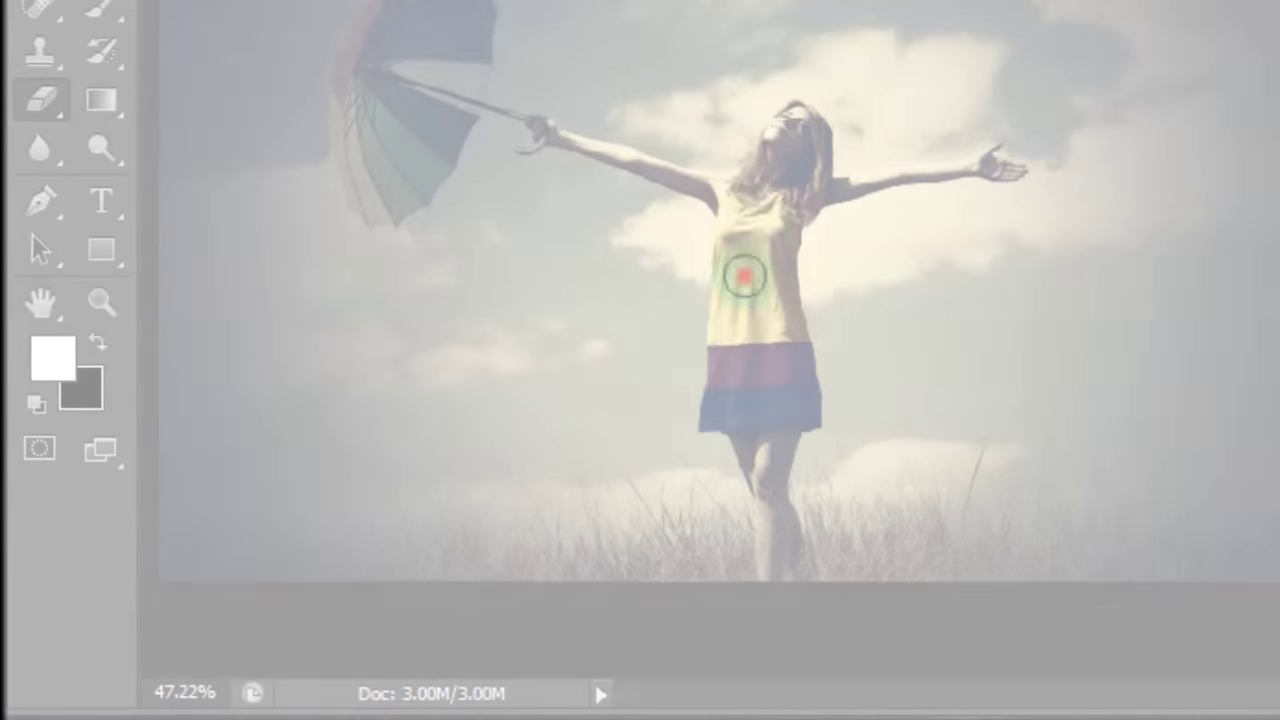
Erase the Color Lookup 1 mask over the woman's body, hair and hands.
click(545, 325)
click(520, 461)
click(526, 554)
click(715, 209)
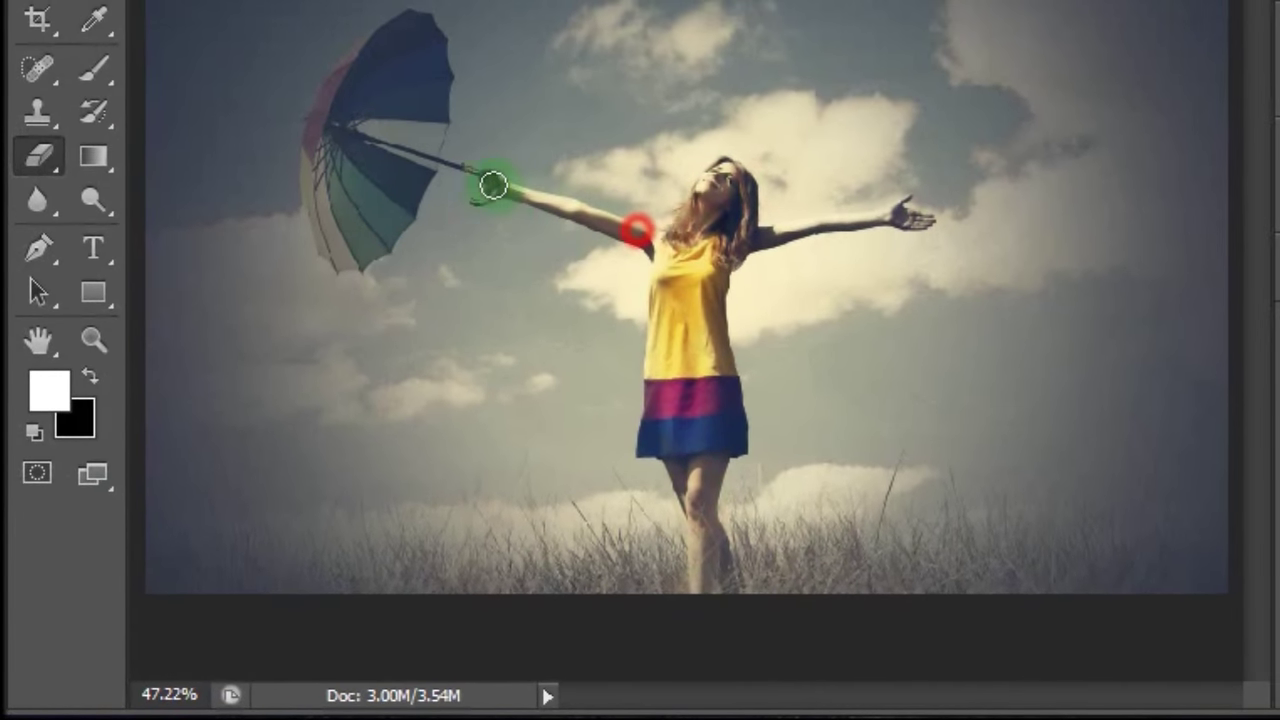
click(512, 158)
click(950, 192)
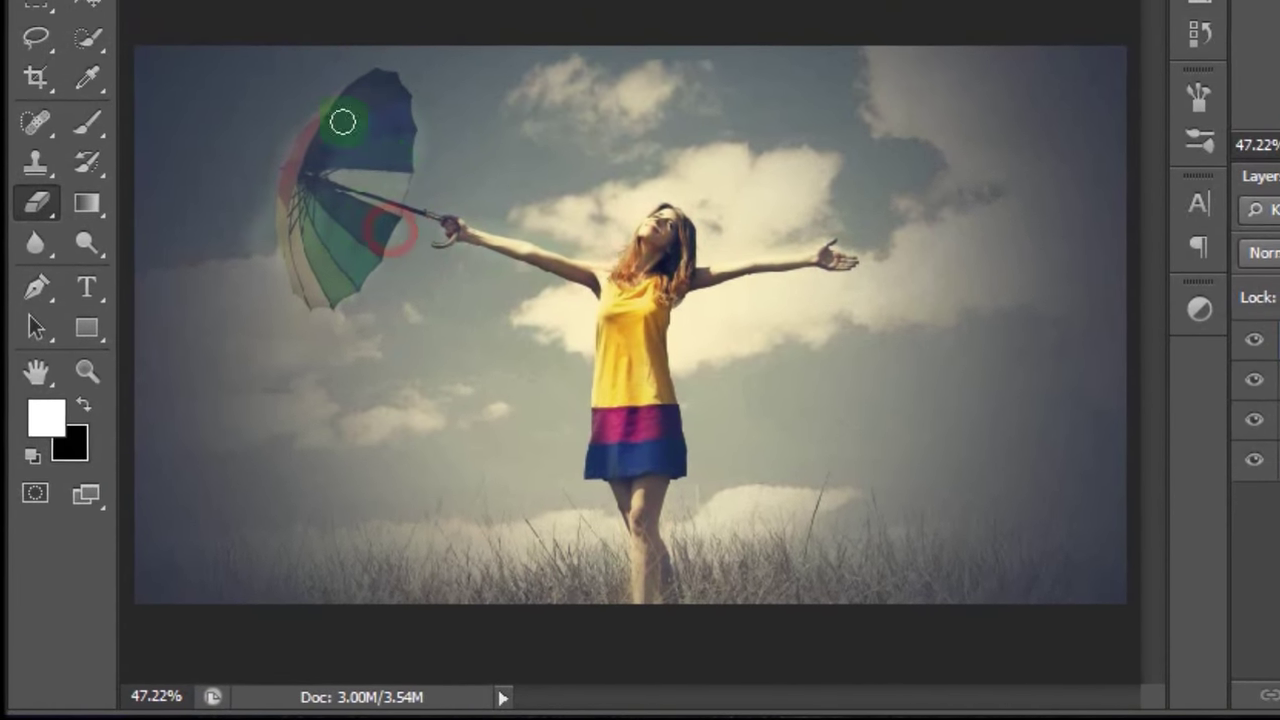
Erase the mask over the umbrella's edge and shaft using a 40-pixel brush.
click(87, 390)
click(283, 112)
click(276, 229)
key(x)
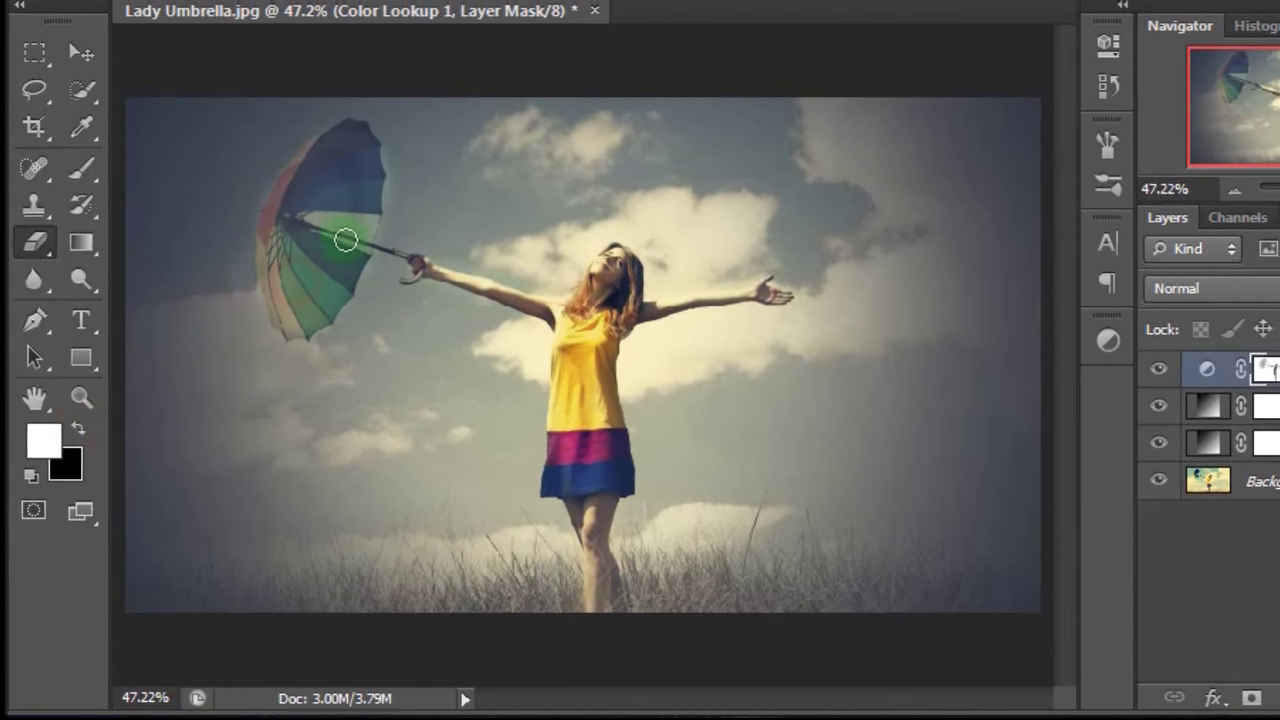
click(345, 228)
key(bracketright)
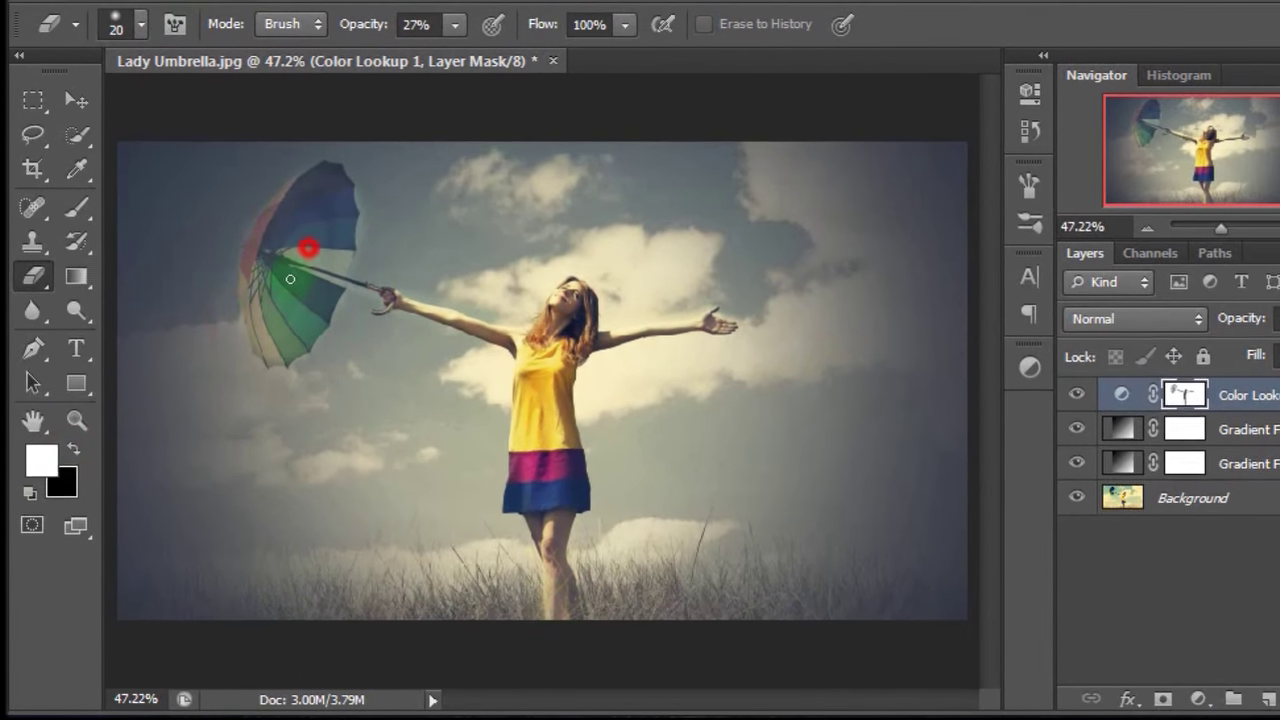
click(300, 286)
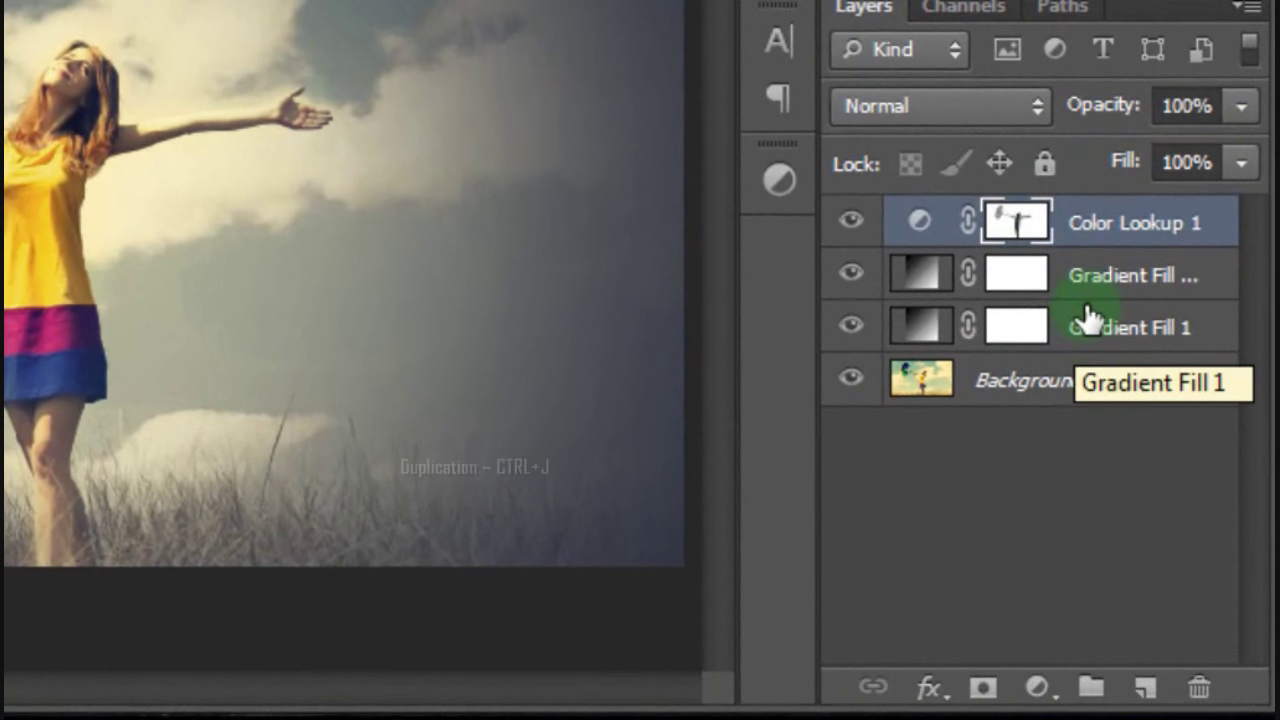
Duplicate Color Lookup 1 and disable the copy's layer mask.
key(ctrl+j)
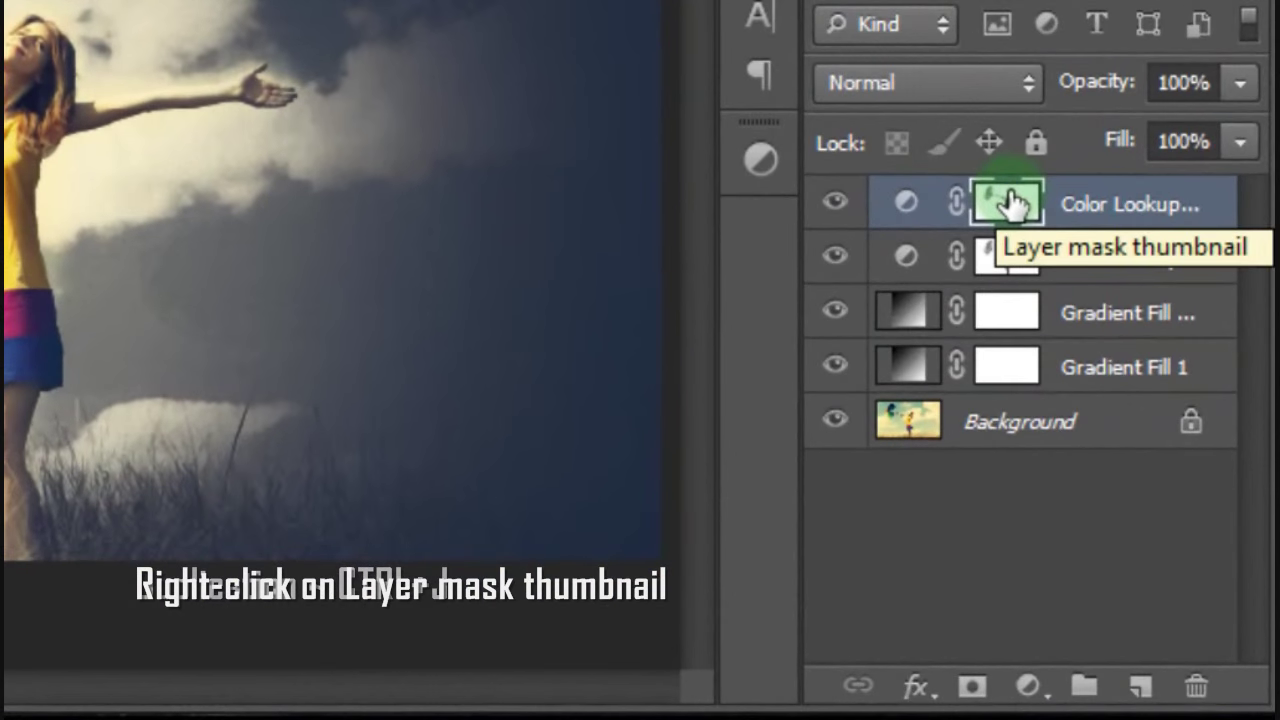
right_click(1118, 413)
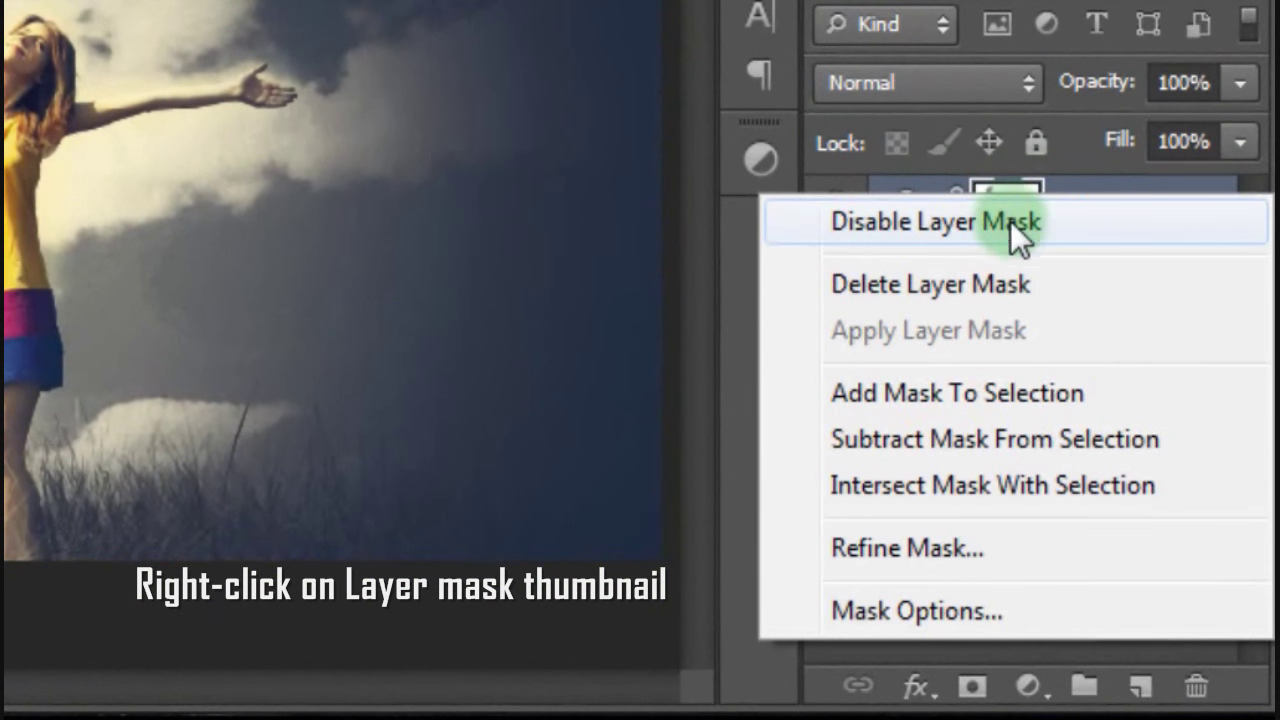
click(1012, 223)
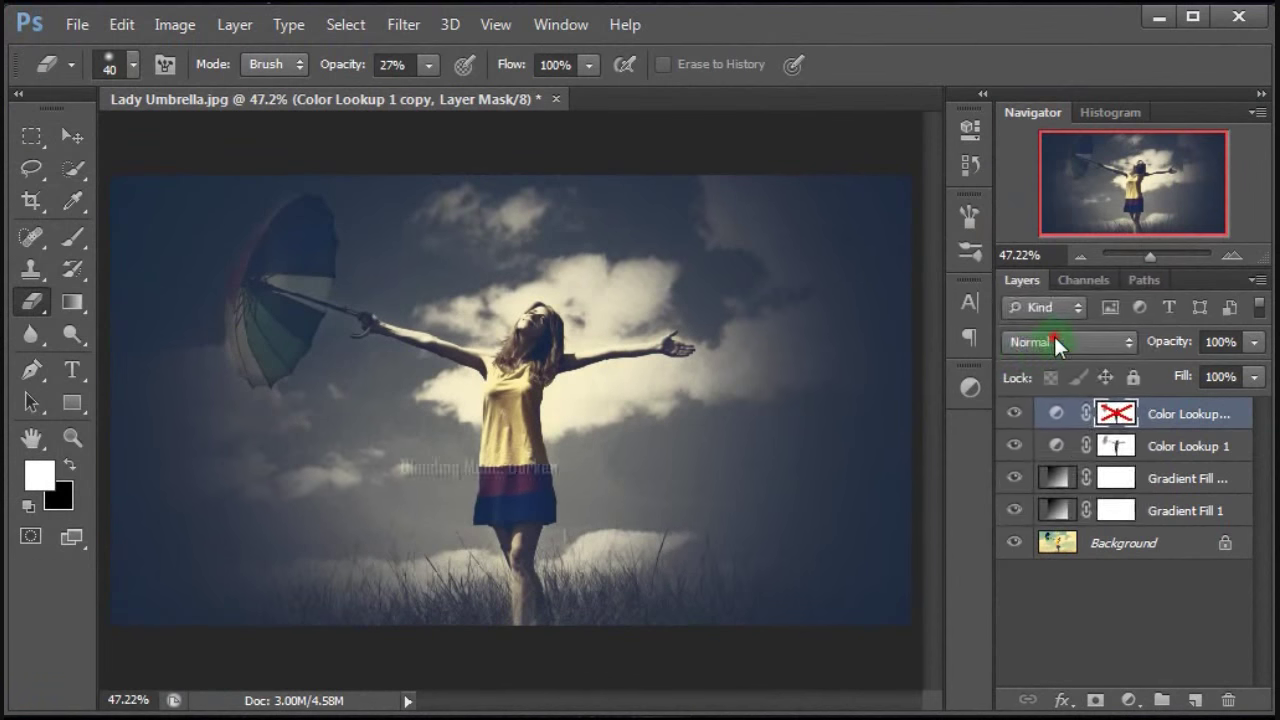
Set the Color Lookup 1 copy to Darken blend mode at 30% opacity.
click(1057, 343)
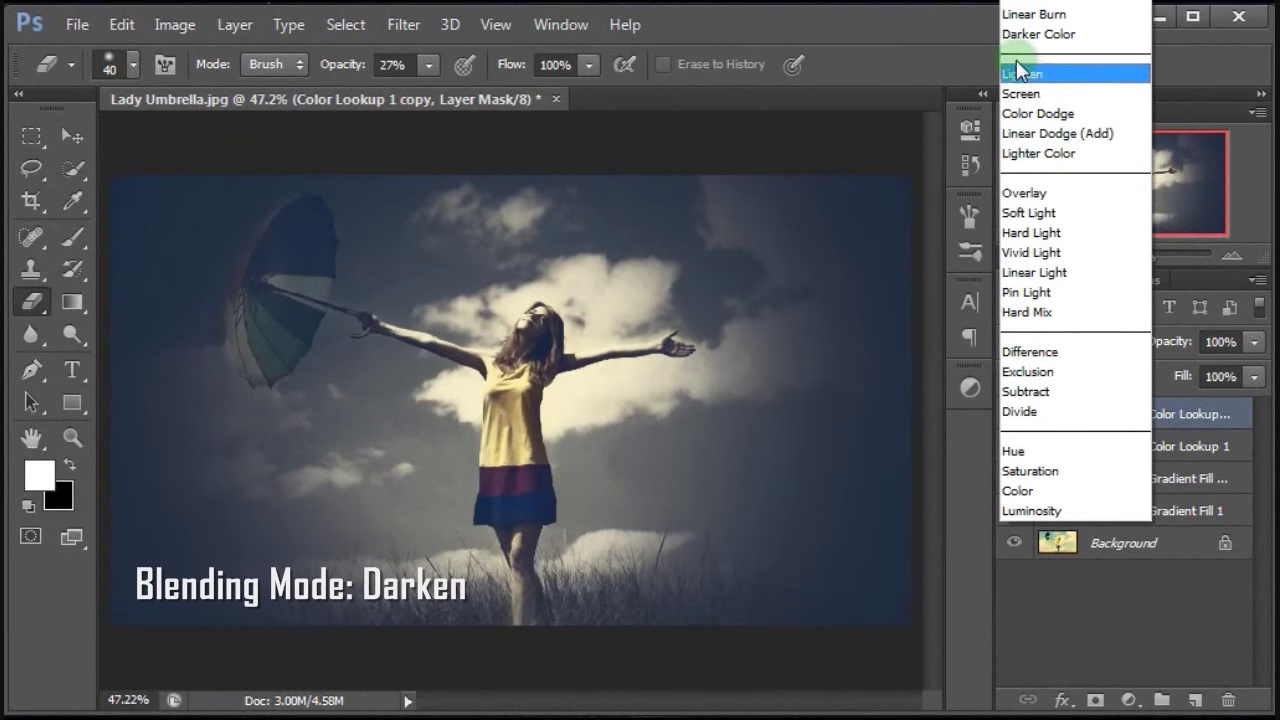
click(1066, 532)
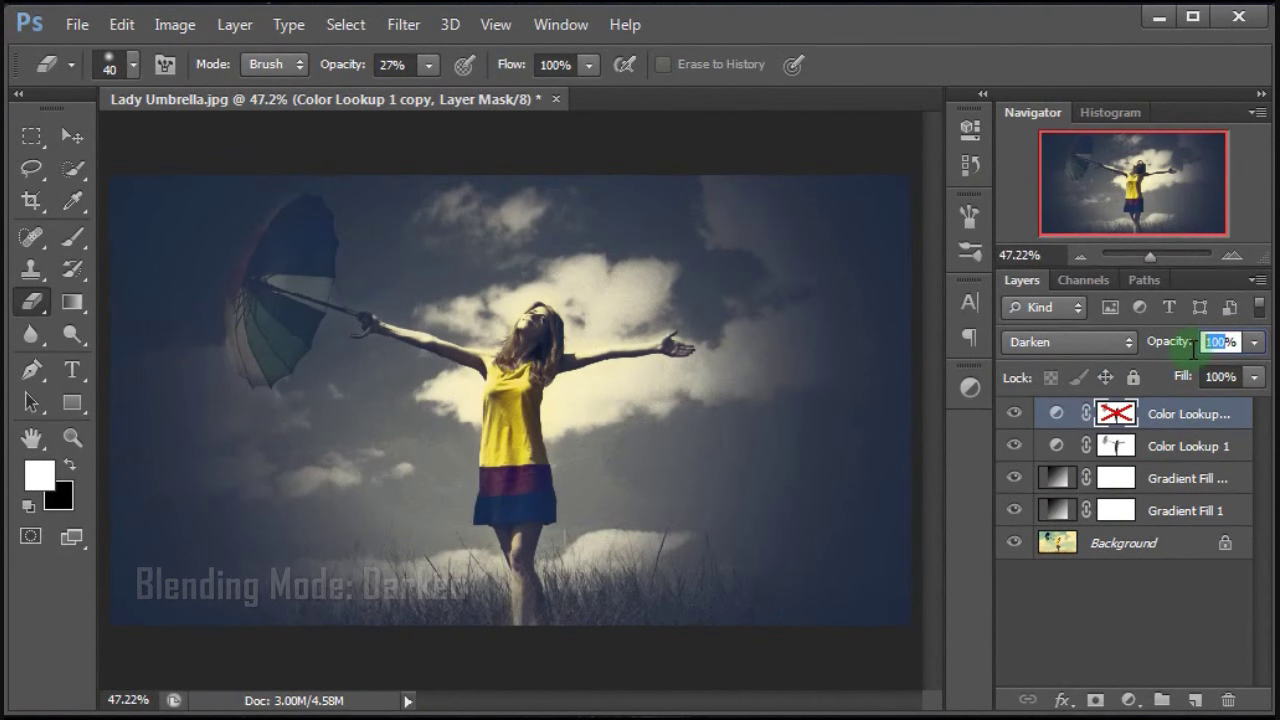
text(30)
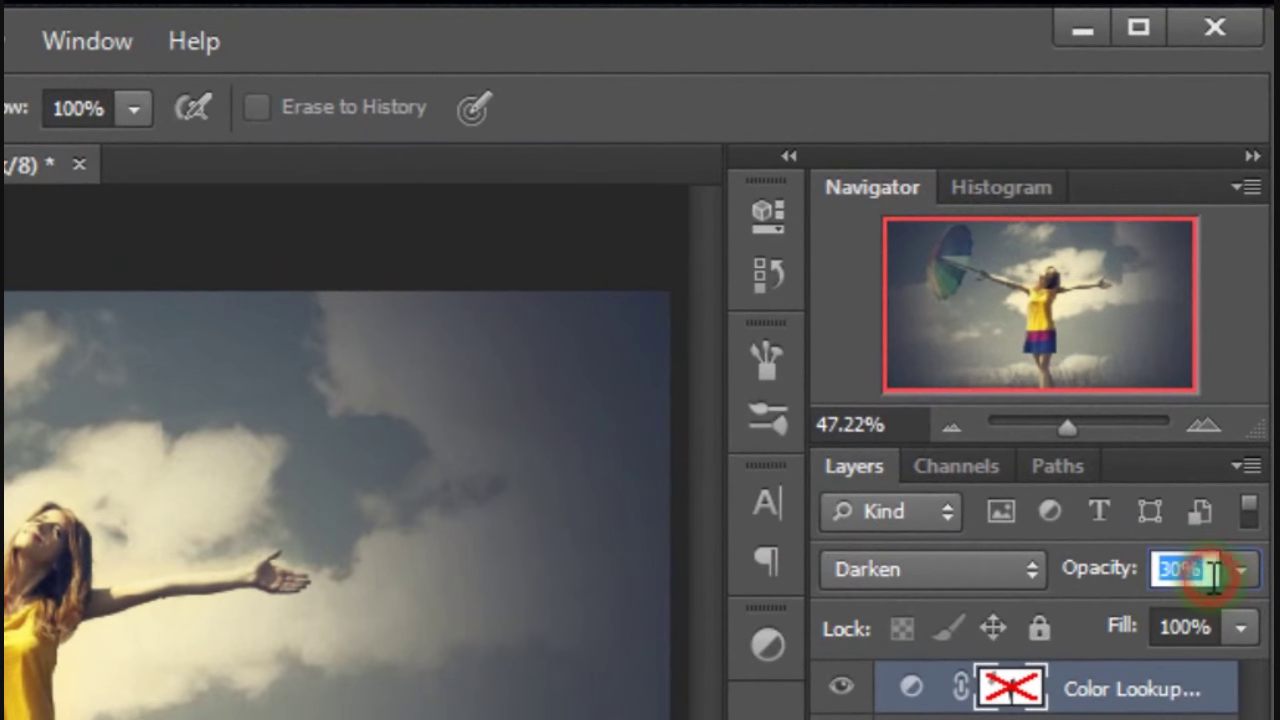
click(1212, 572)
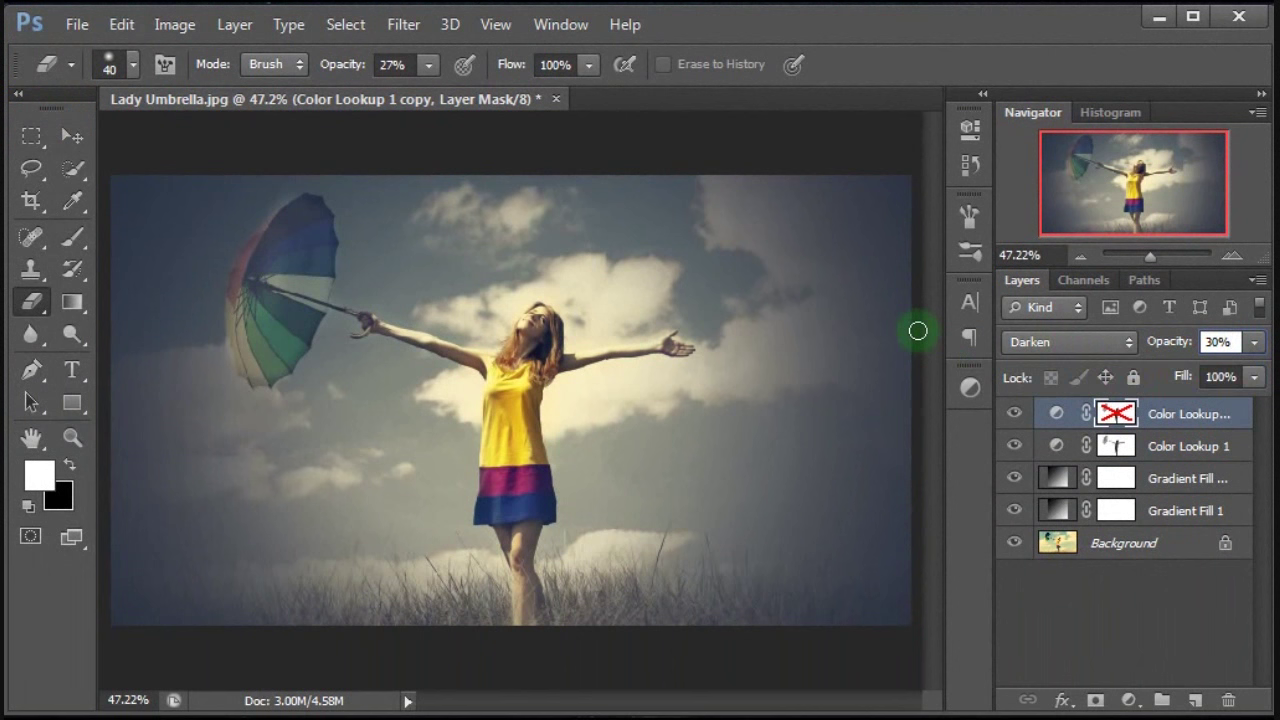
click(112, 150)
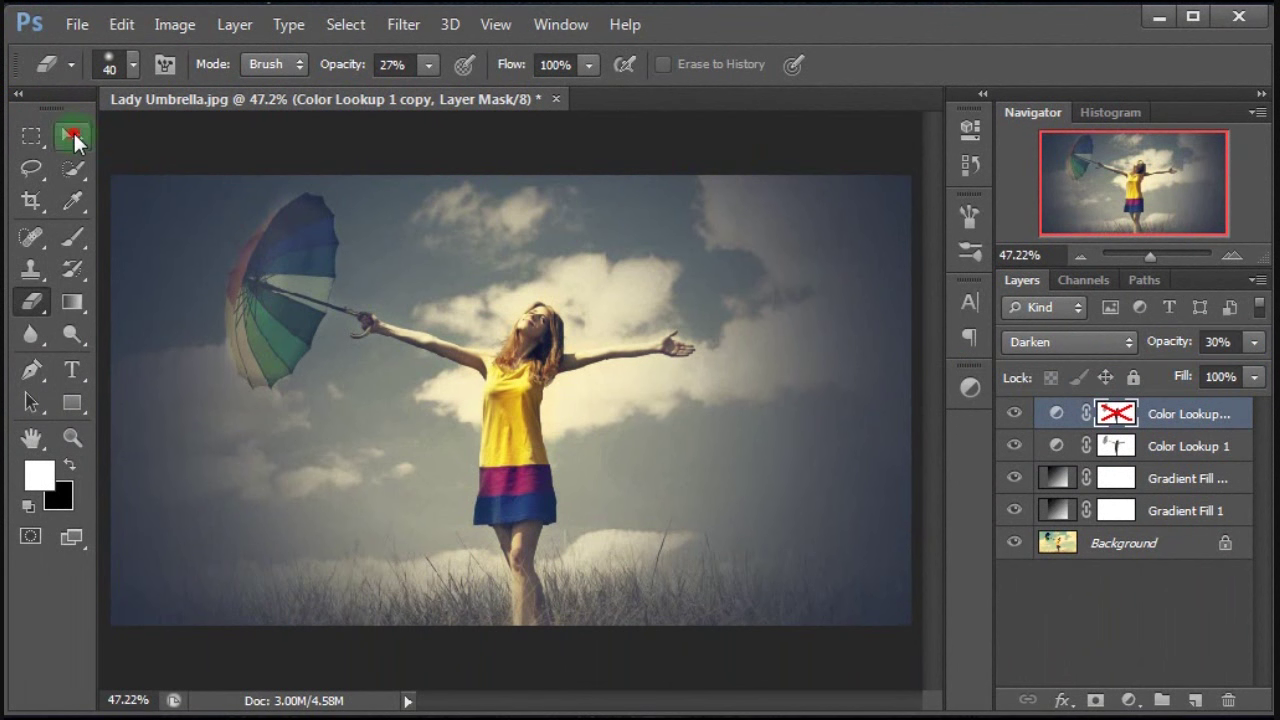
click(73, 132)
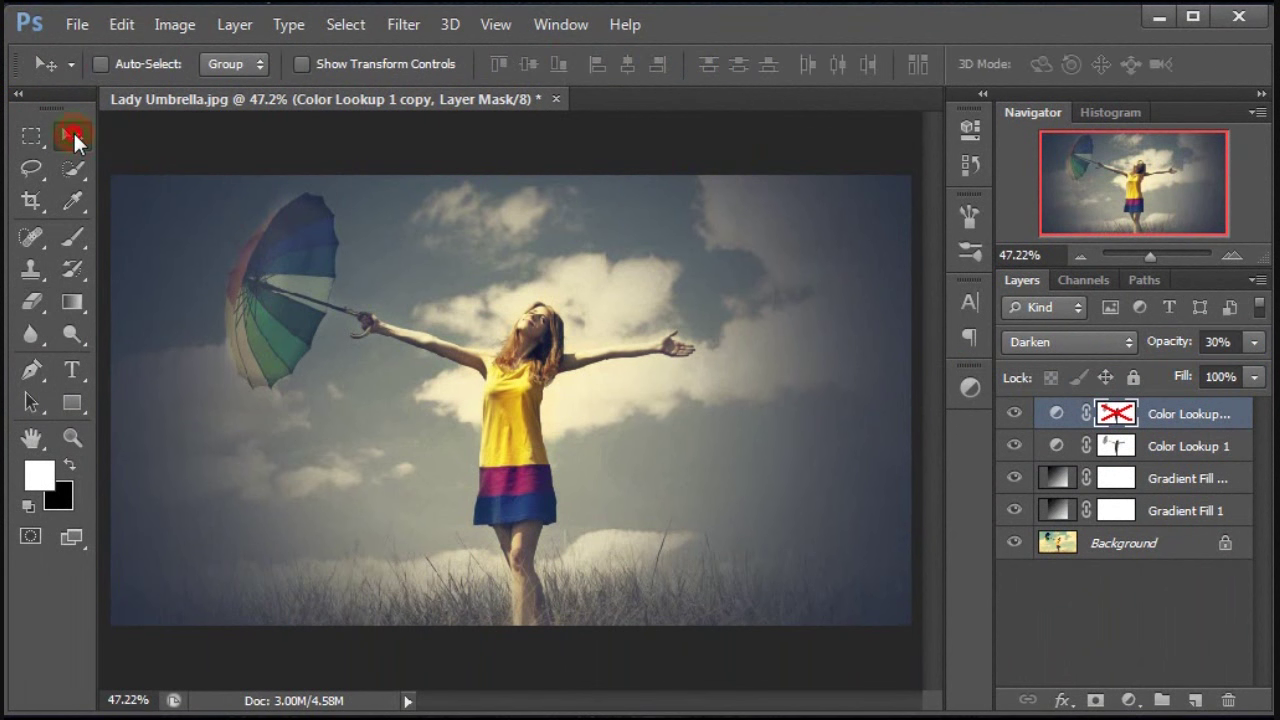
Duplicate Background and delete everything outside the woman and umbrella using the inverted Color Lookup 1 mask.
click(1187, 554)
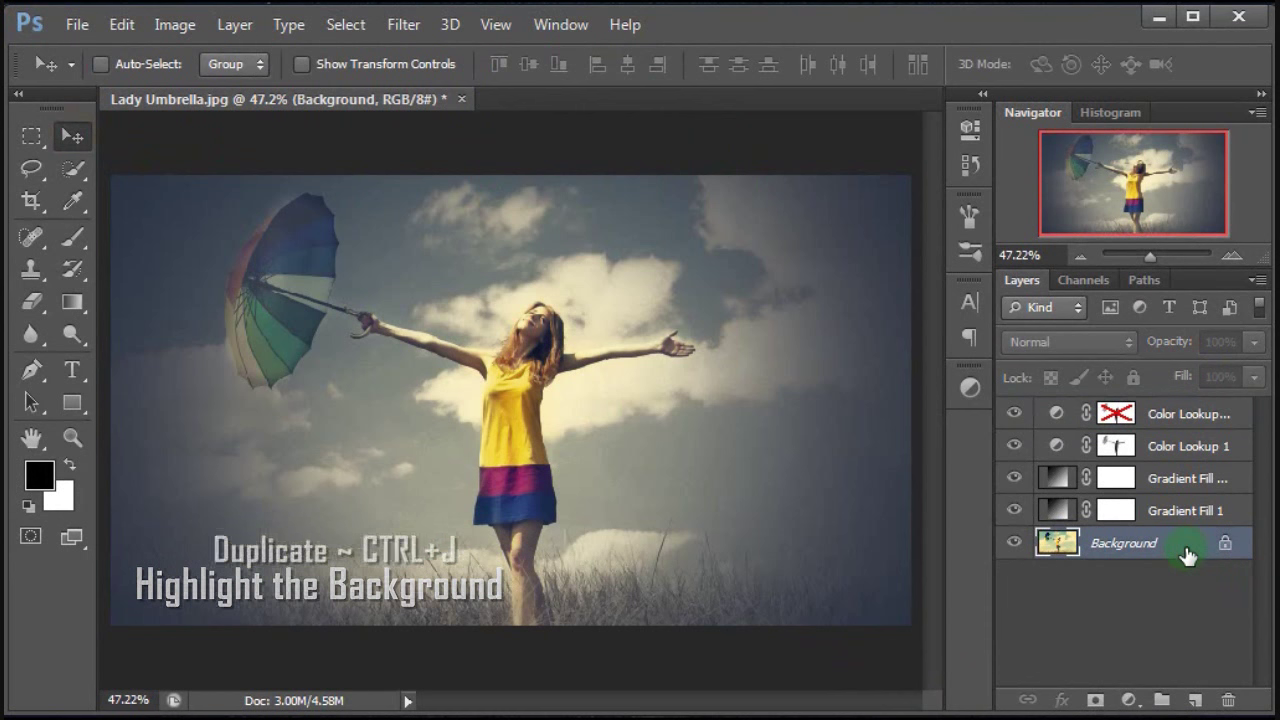
key(ctrl+j)
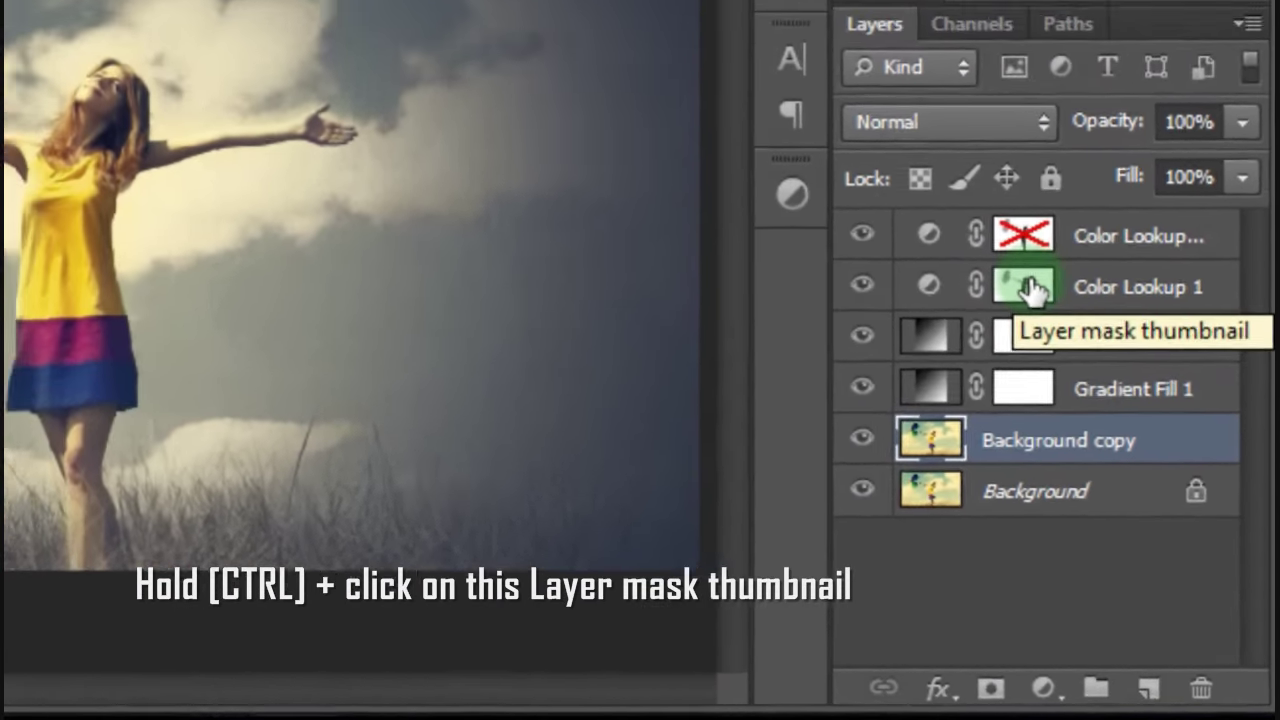
ctrl+click(993, 220)
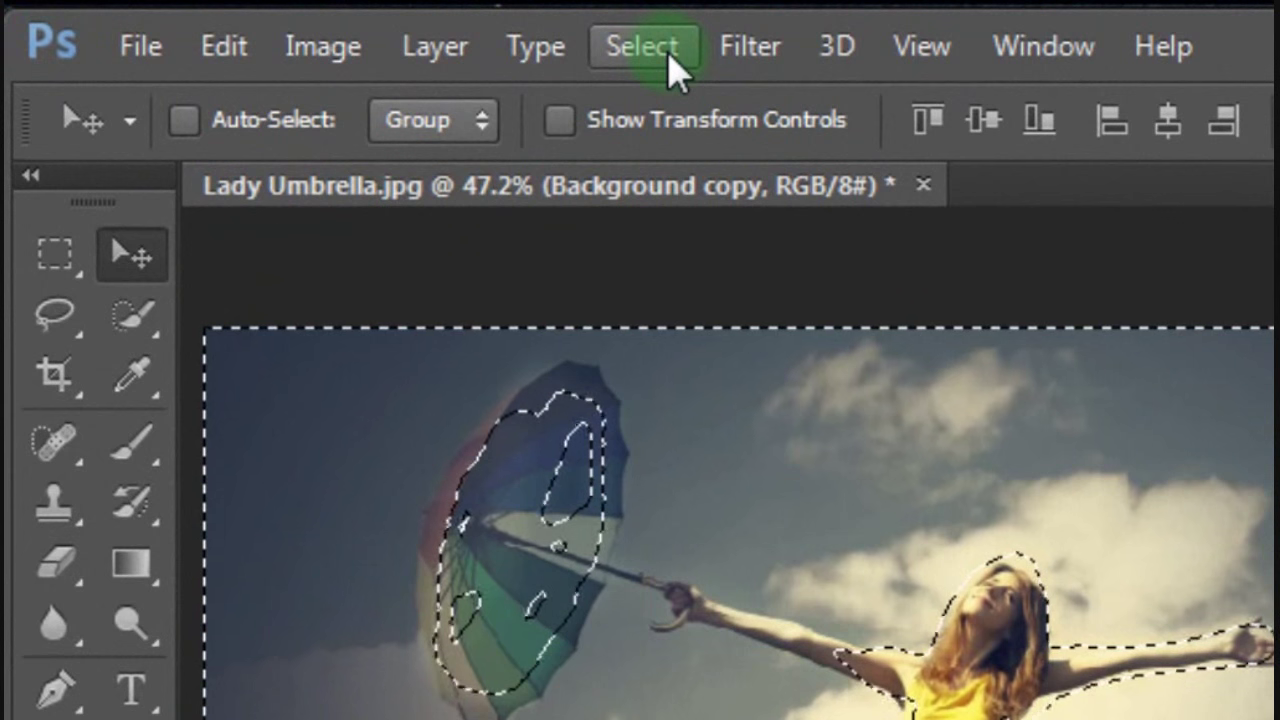
click(585, 45)
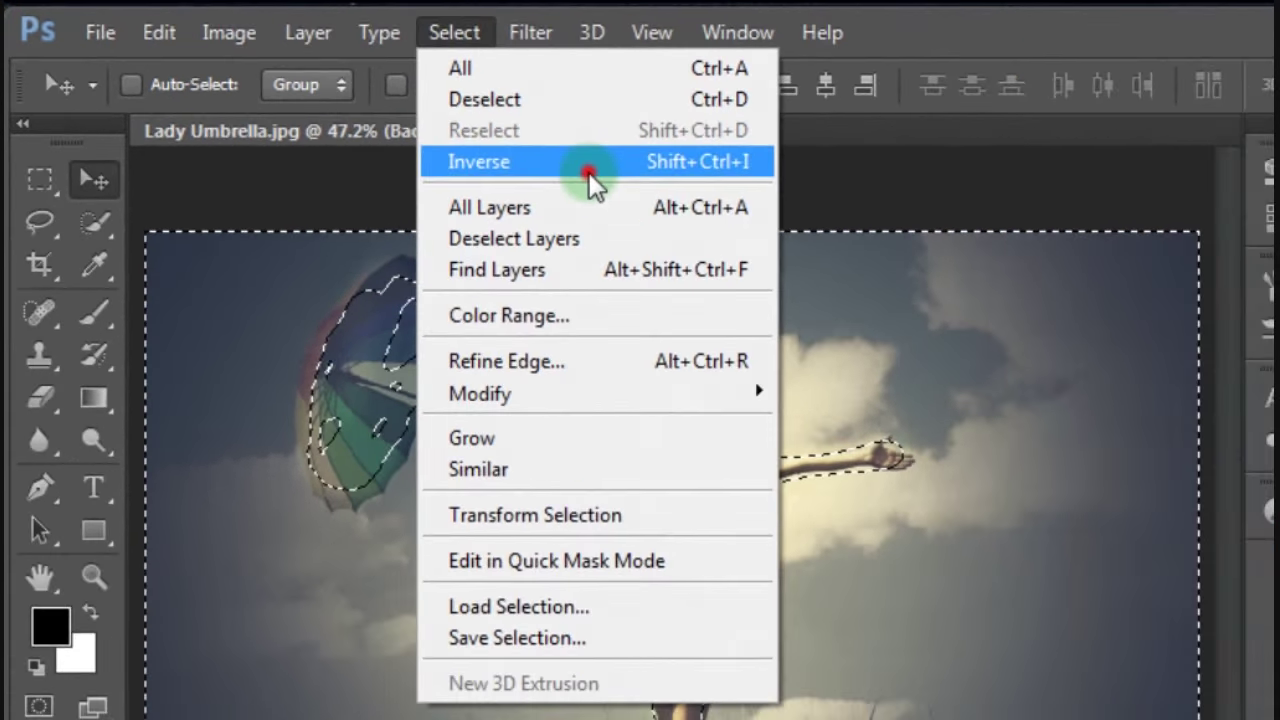
click(781, 230)
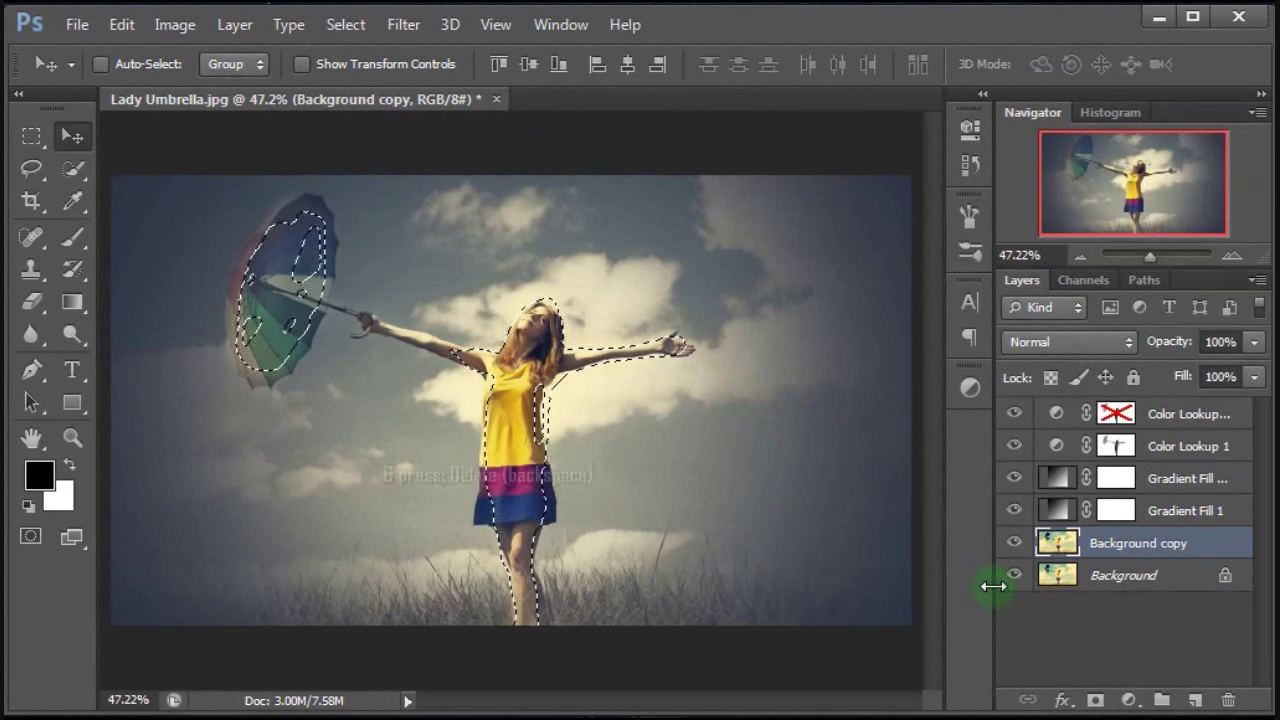
key(Delete)
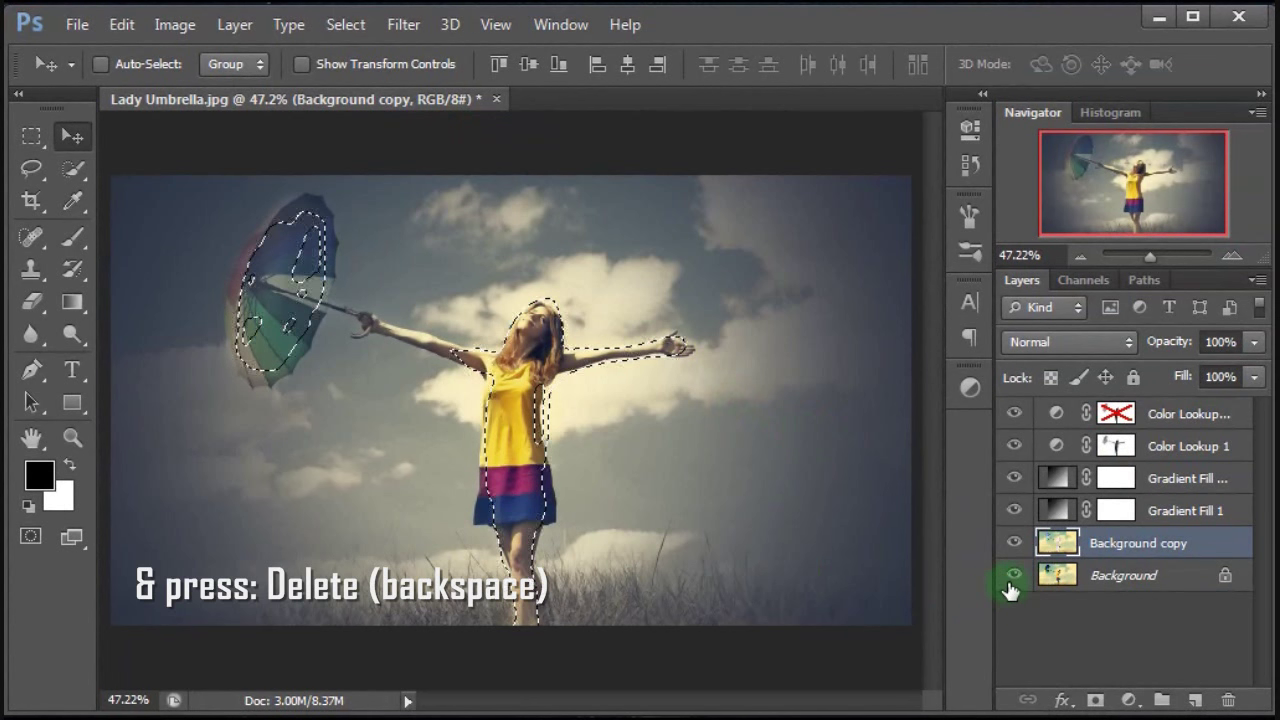
click(1012, 578)
click(1012, 578)
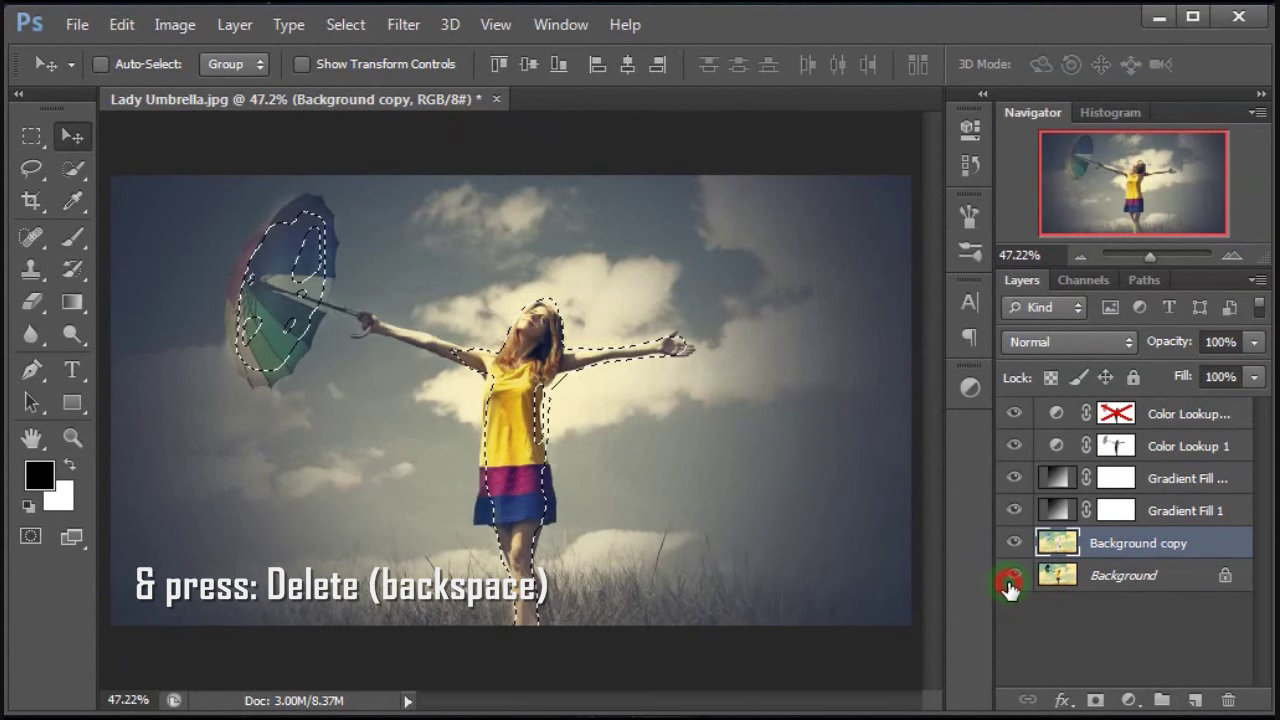
key(ctrl+d)
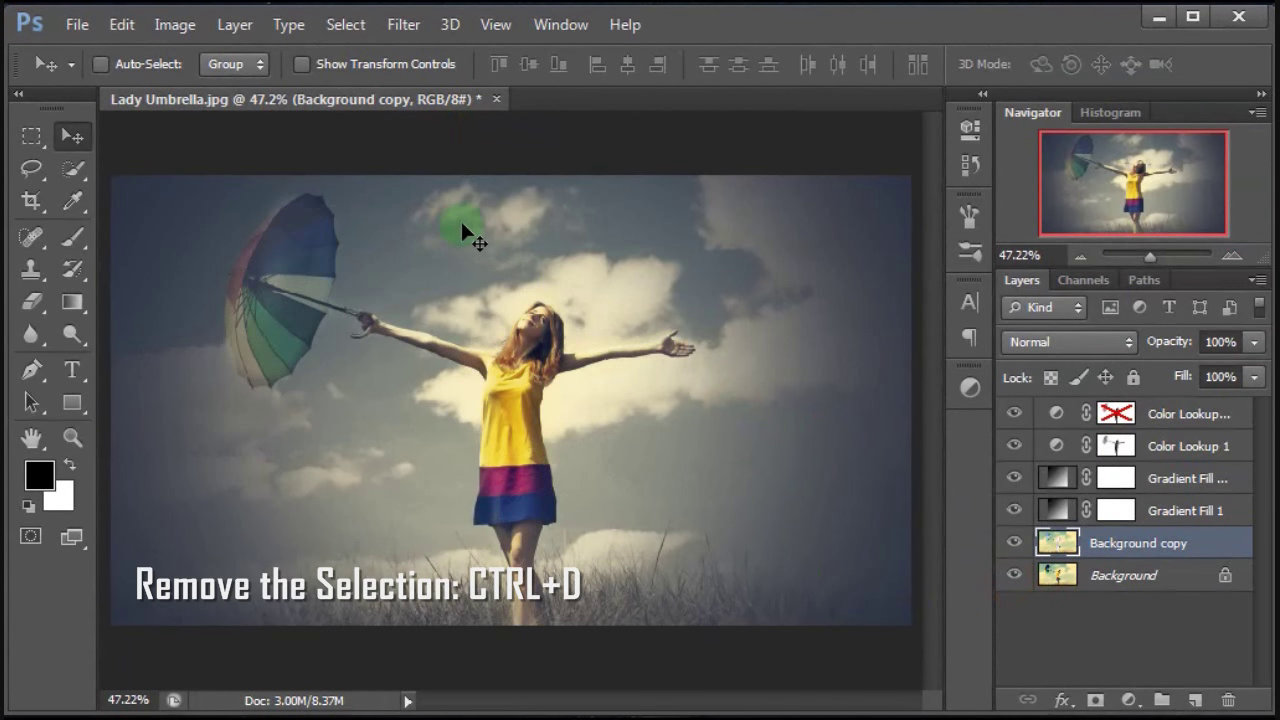
Apply a 33.2-pixel Gaussian Blur to Background copy and set its opacity to 70%.
click(411, 36)
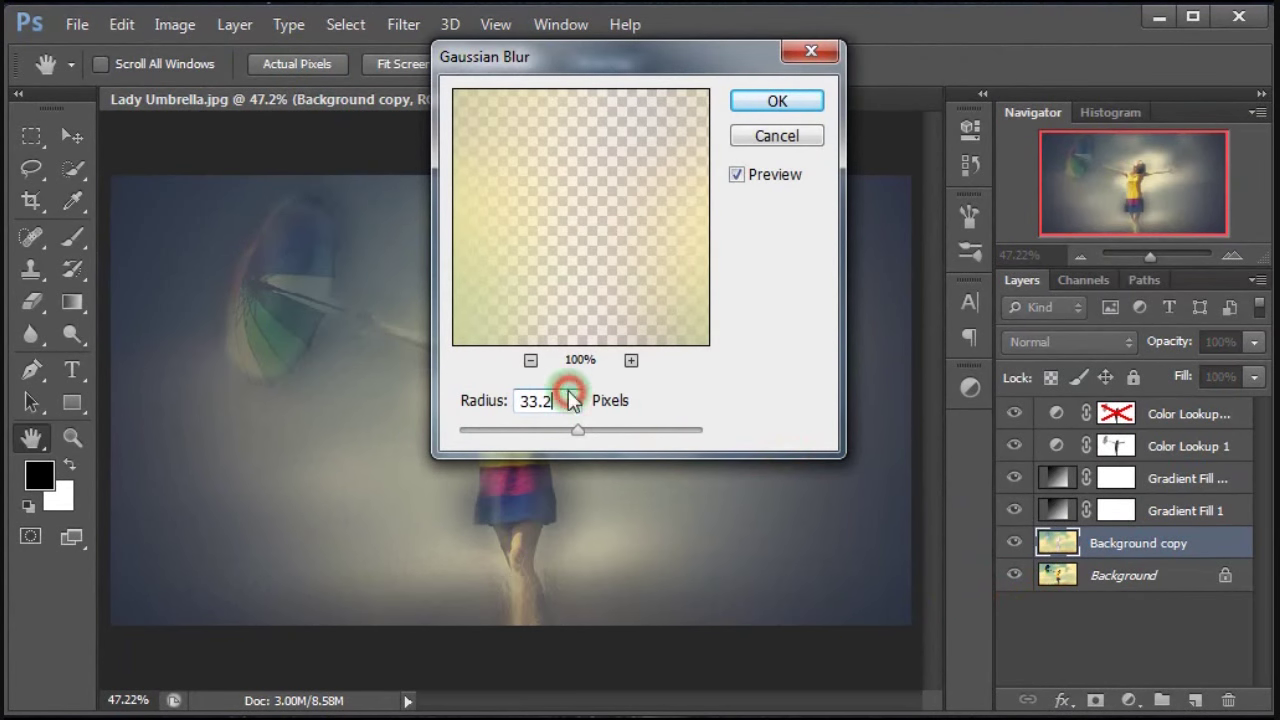
click(801, 105)
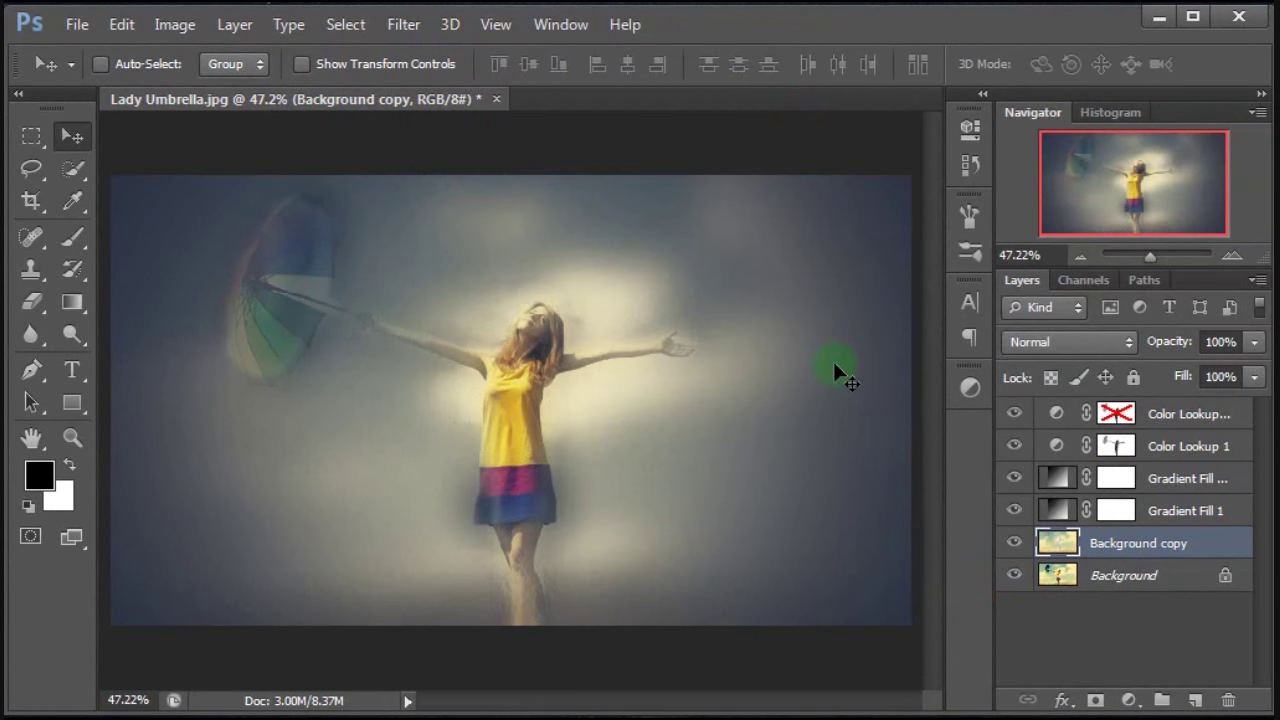
drag(1228, 346, 1191, 343)
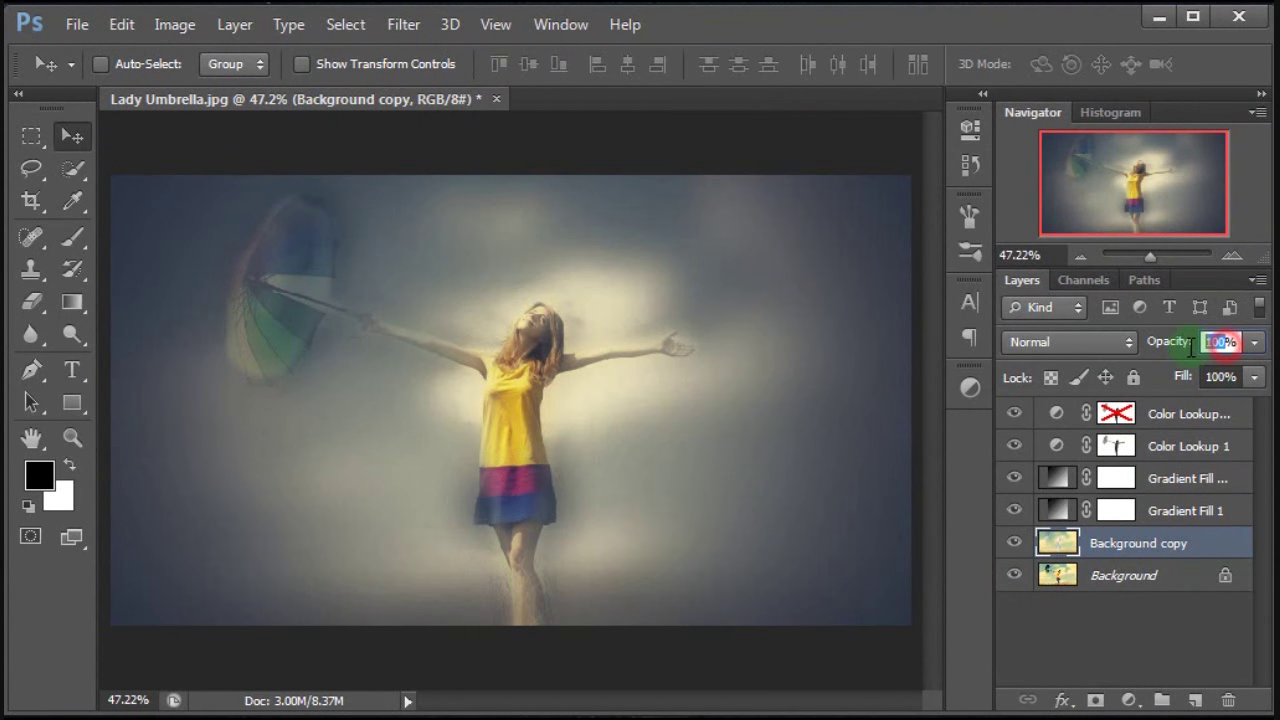
text(70)
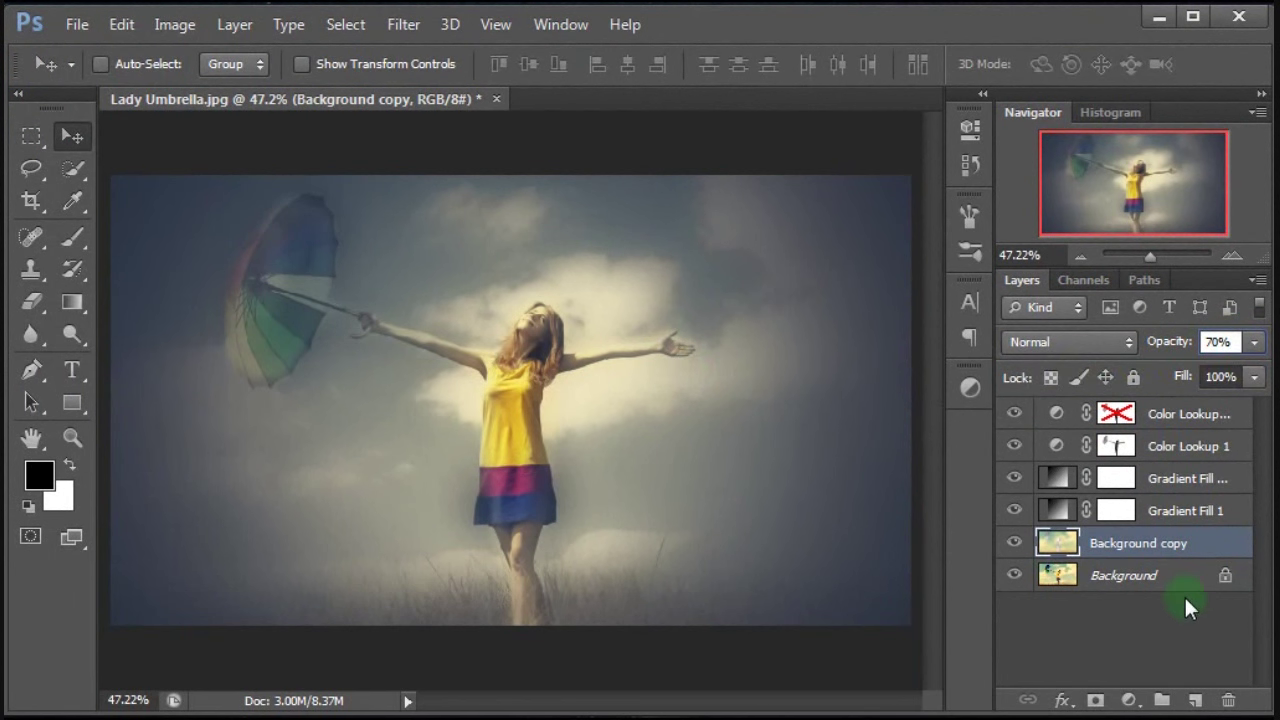
Select the copy, gradient fill and colour lookup layers and group them with Ctrl+G.
ctrl+click(1213, 515)
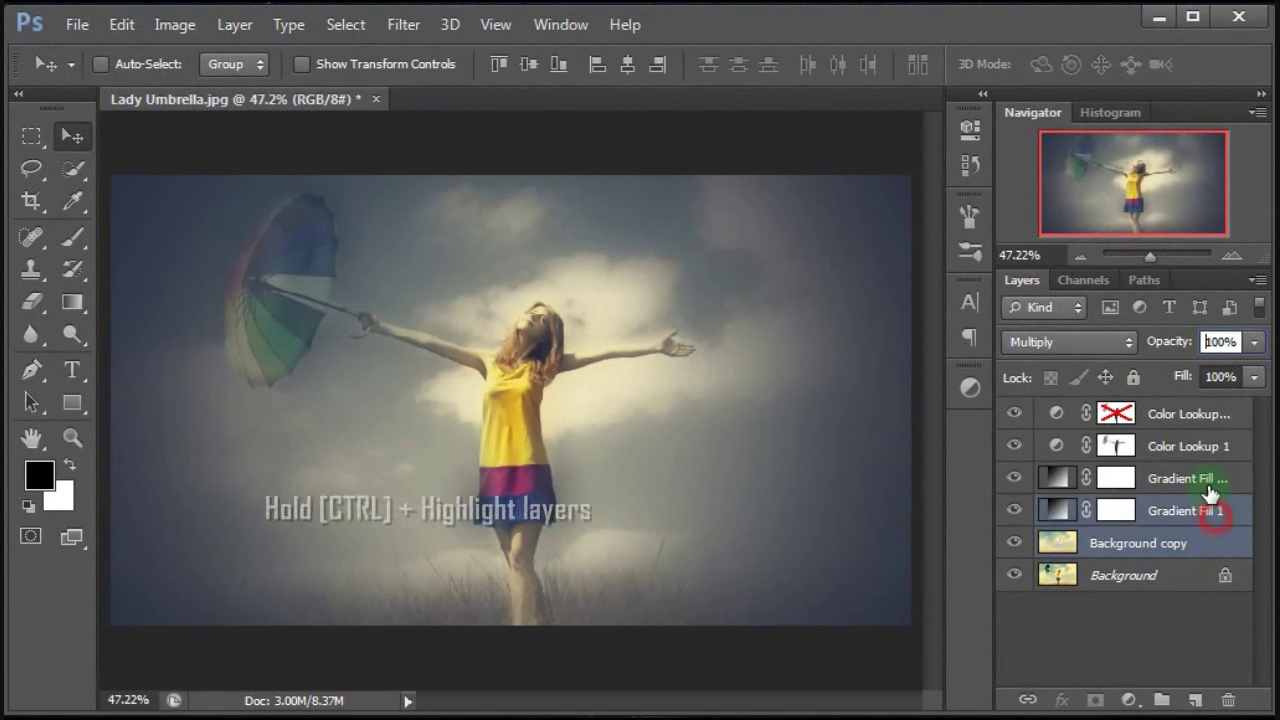
ctrl+click(1208, 484)
ctrl+click(1200, 448)
ctrl+click(1195, 415)
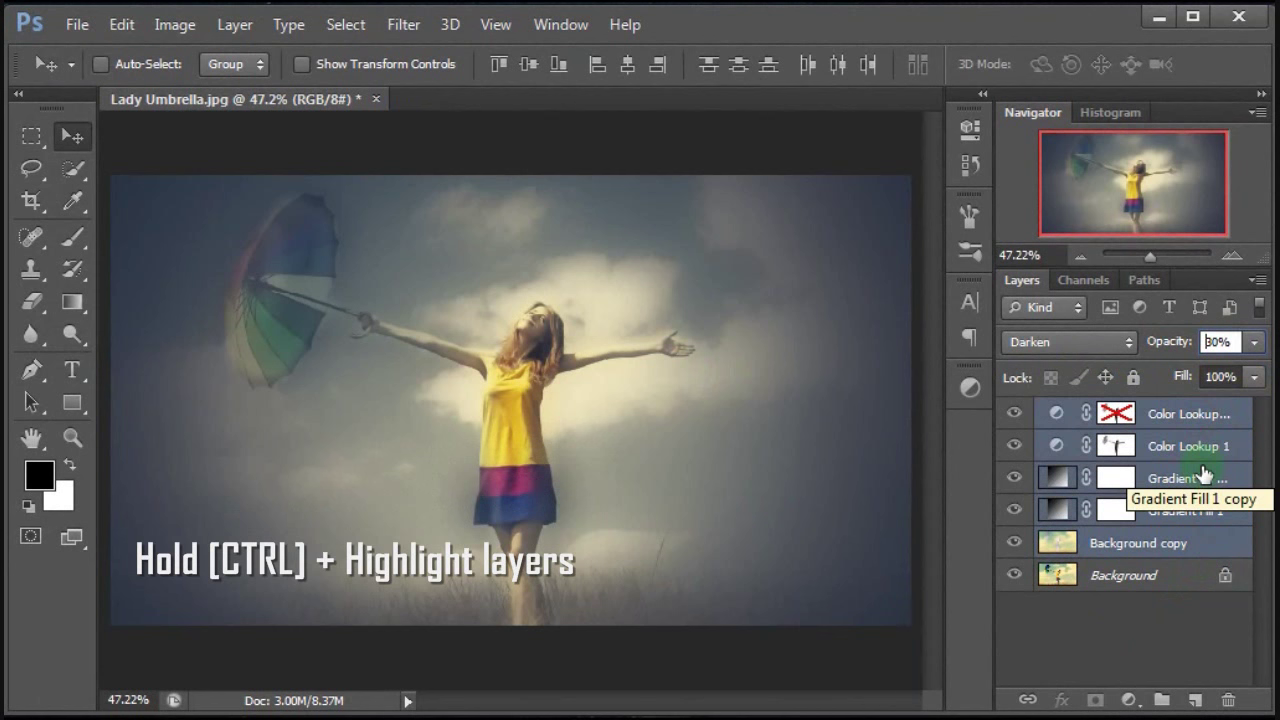
key(ctrl+g)
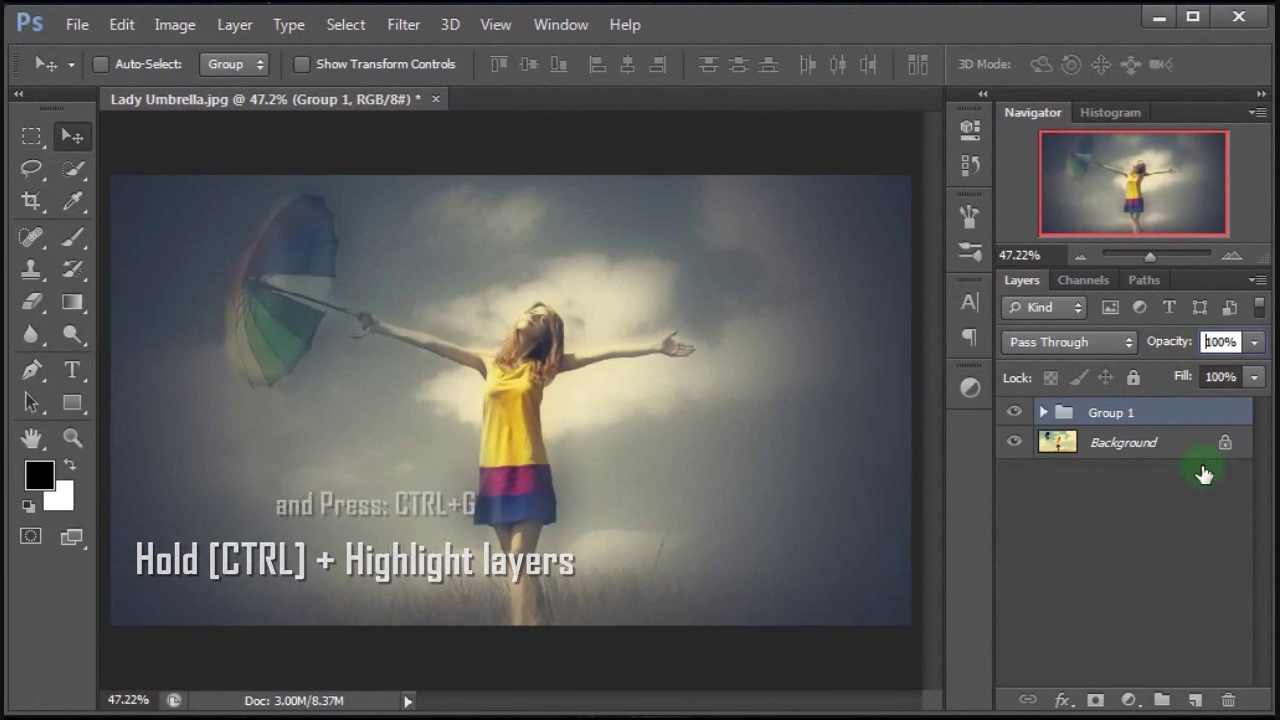
Rename the new group 'the blur' and compare the image with it hidden.
double_click(1110, 416)
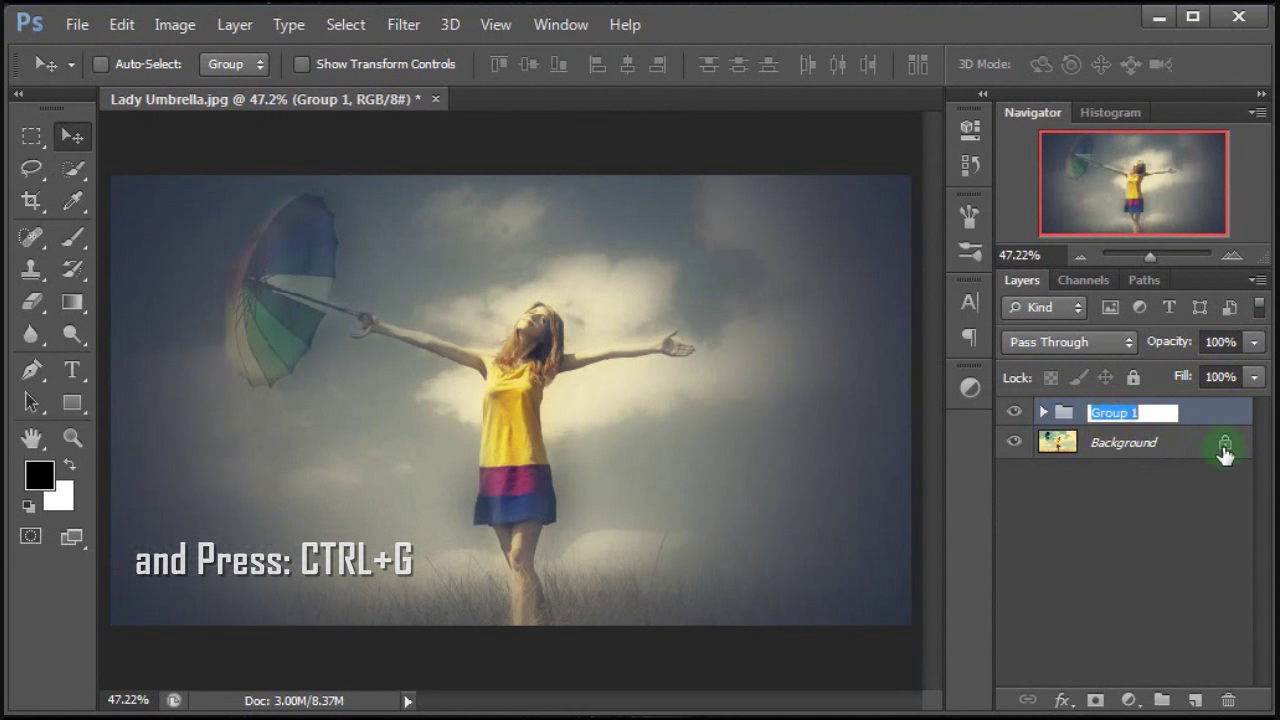
text(the blur)
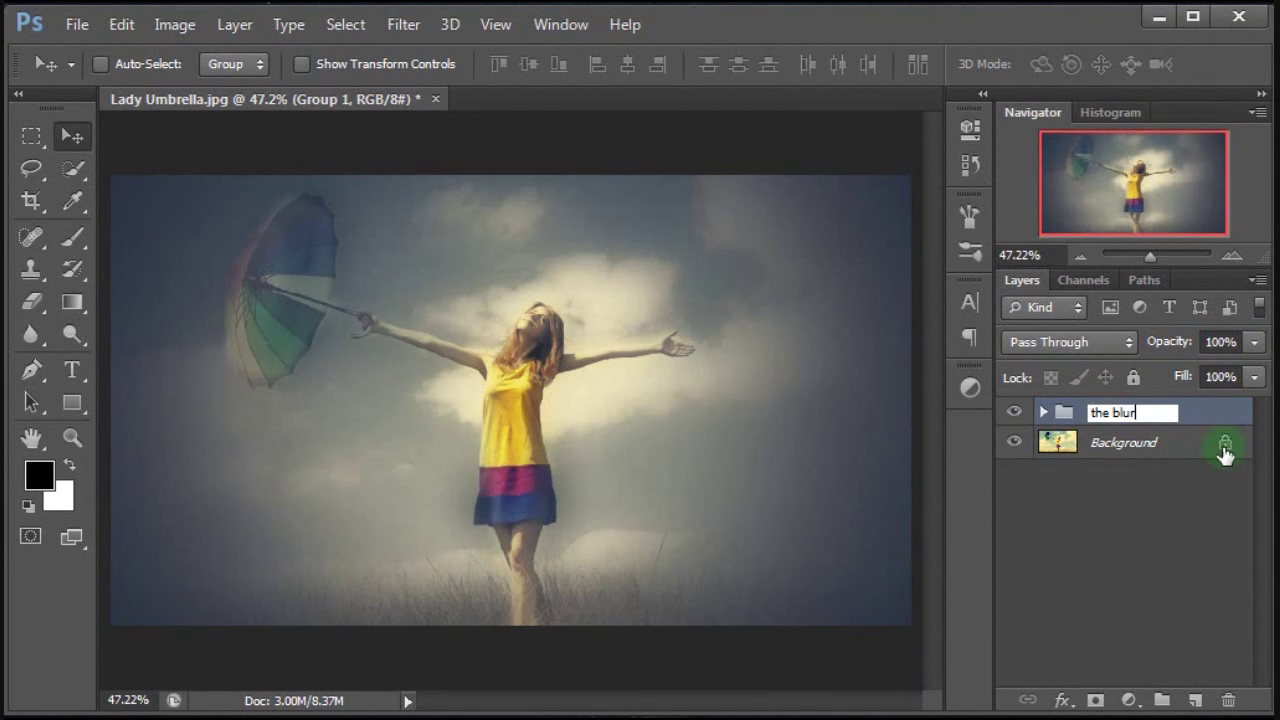
click(1226, 413)
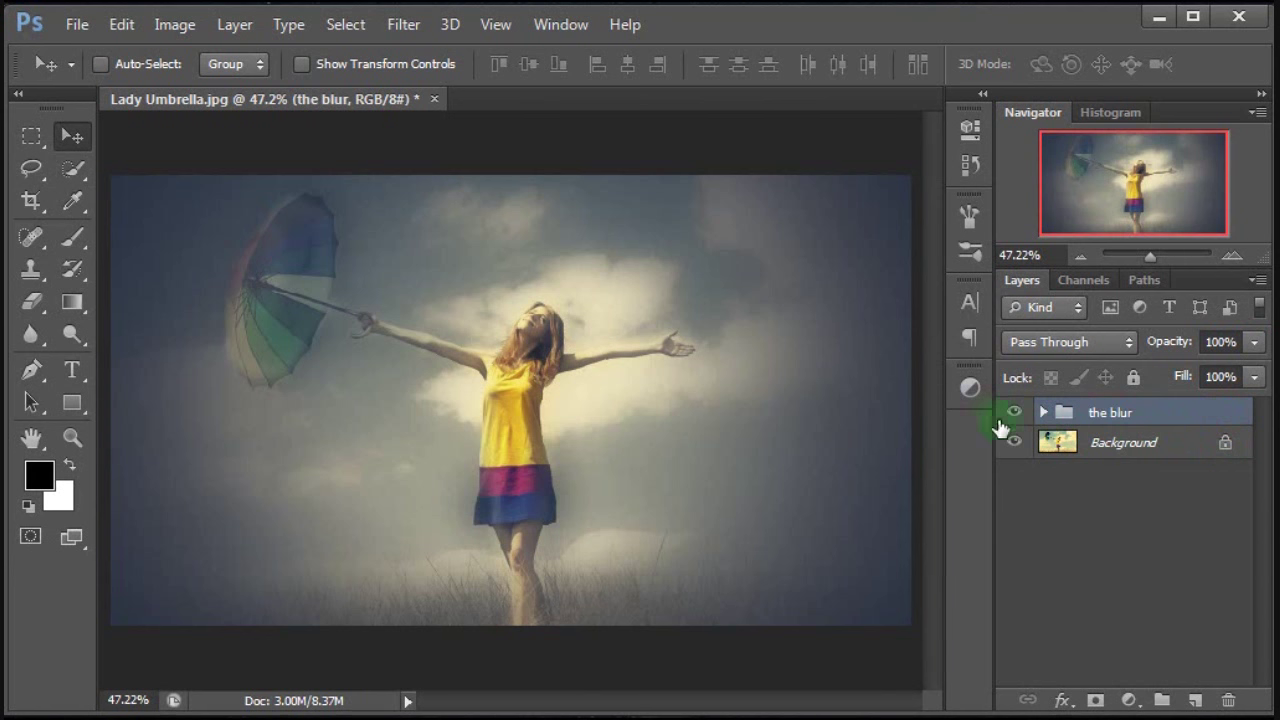
click(1014, 414)
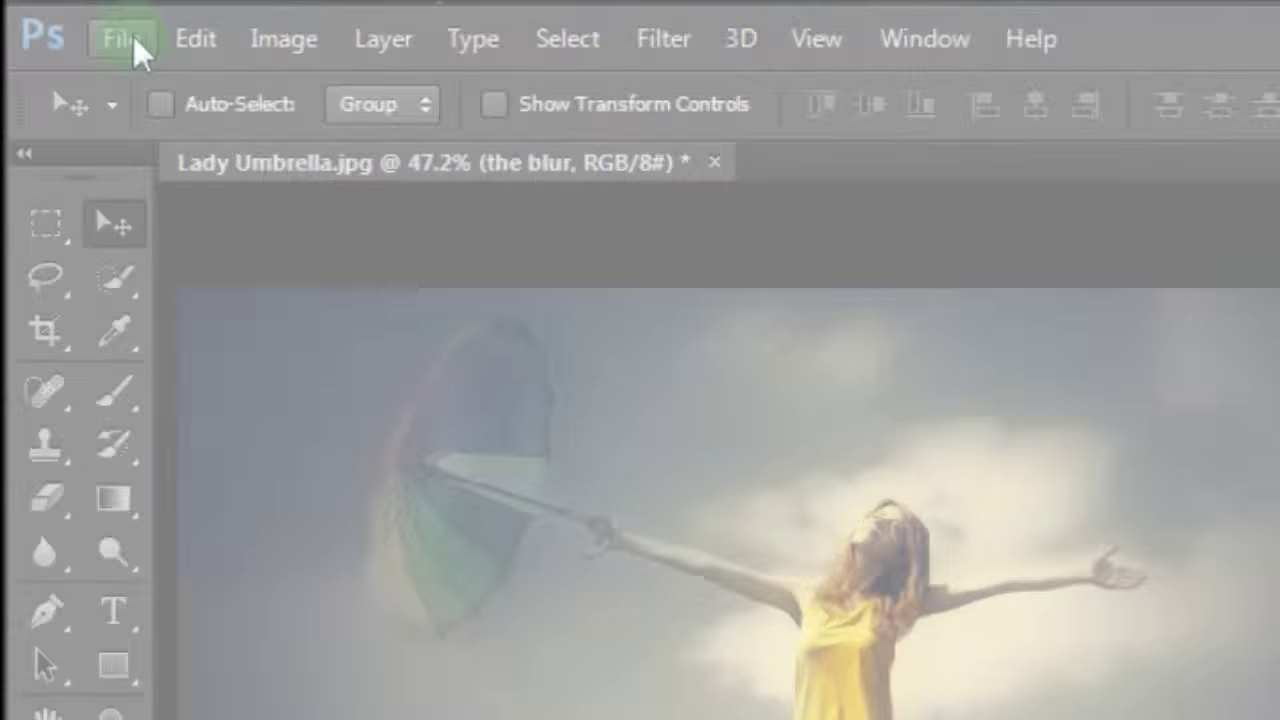
Save the layered document as rain-effects-Ps.psd in the Rain Effects folder.
click(77, 24)
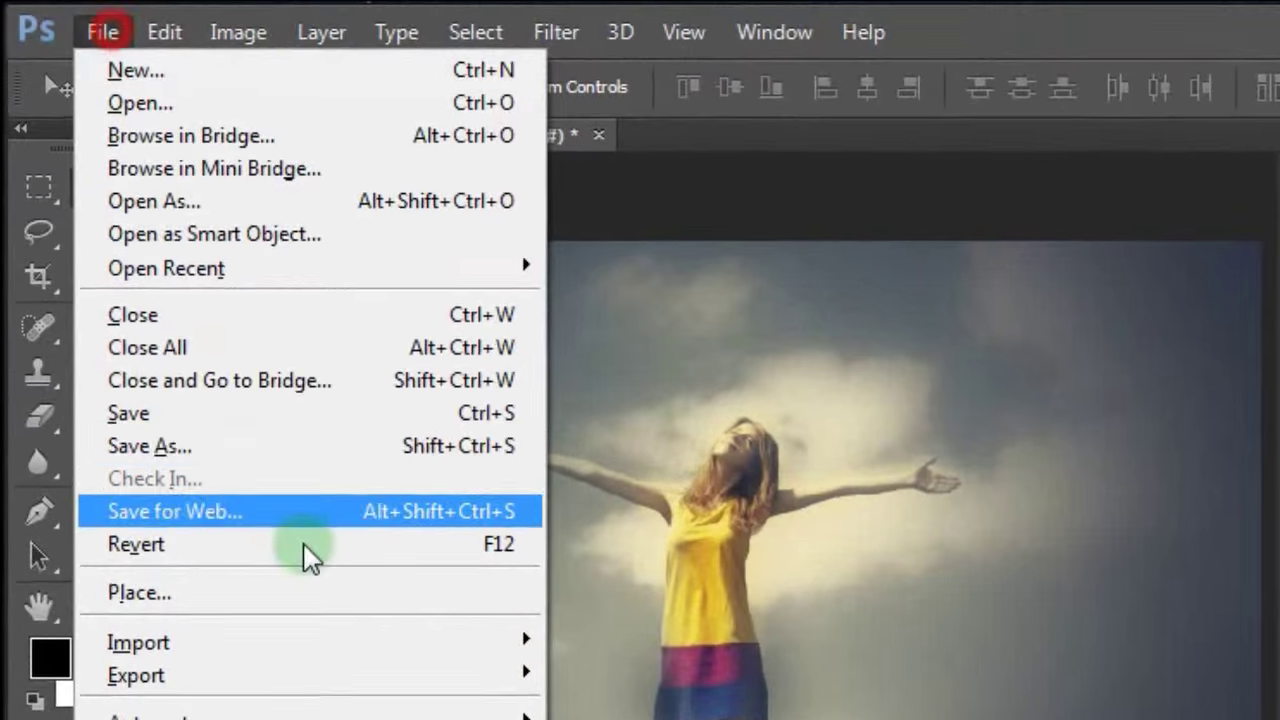
click(300, 446)
click(573, 200)
click(760, 527)
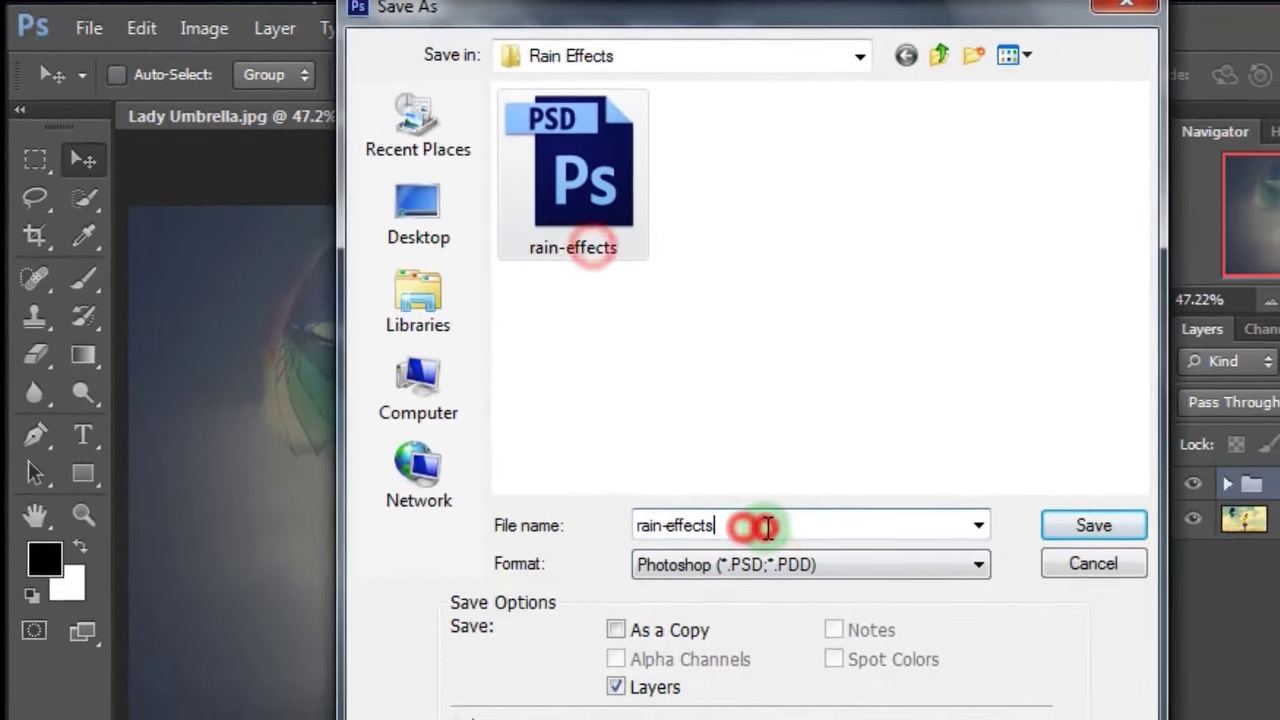
text(-Ps)
click(1046, 488)
click(935, 167)
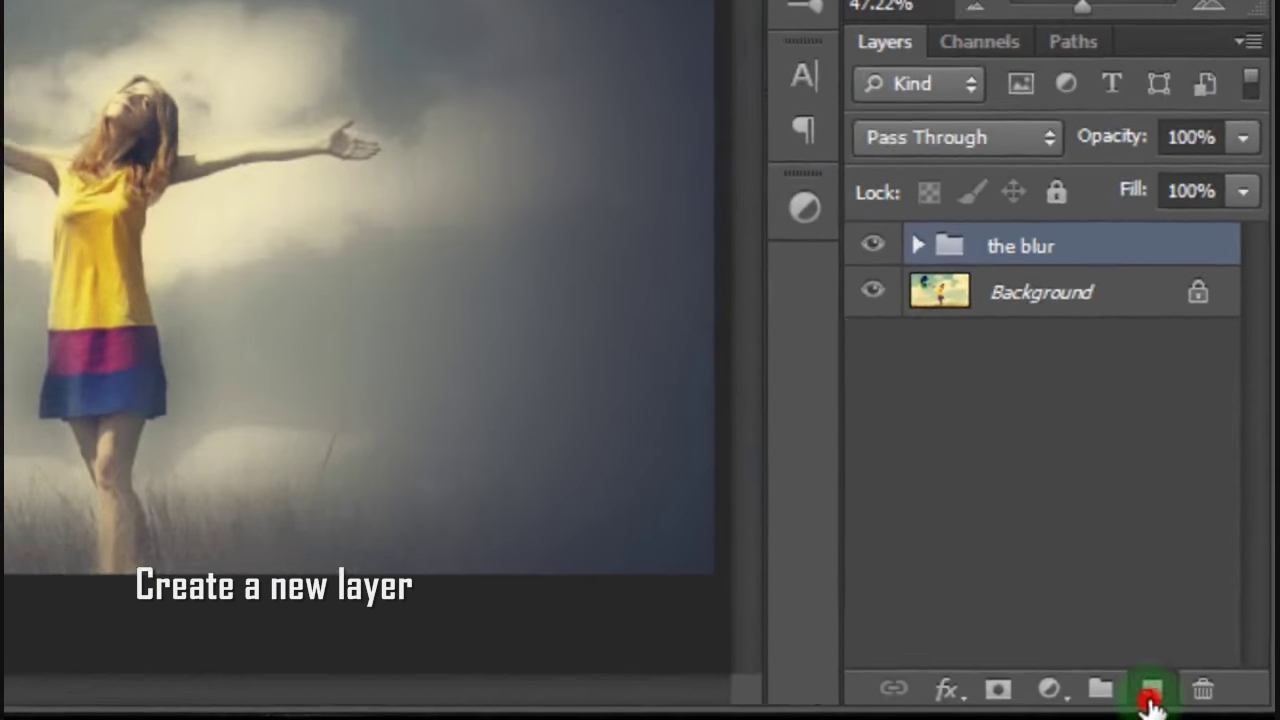
Create Layer 1 above the blur group and fill it with 50% Gray.
click(1116, 688)
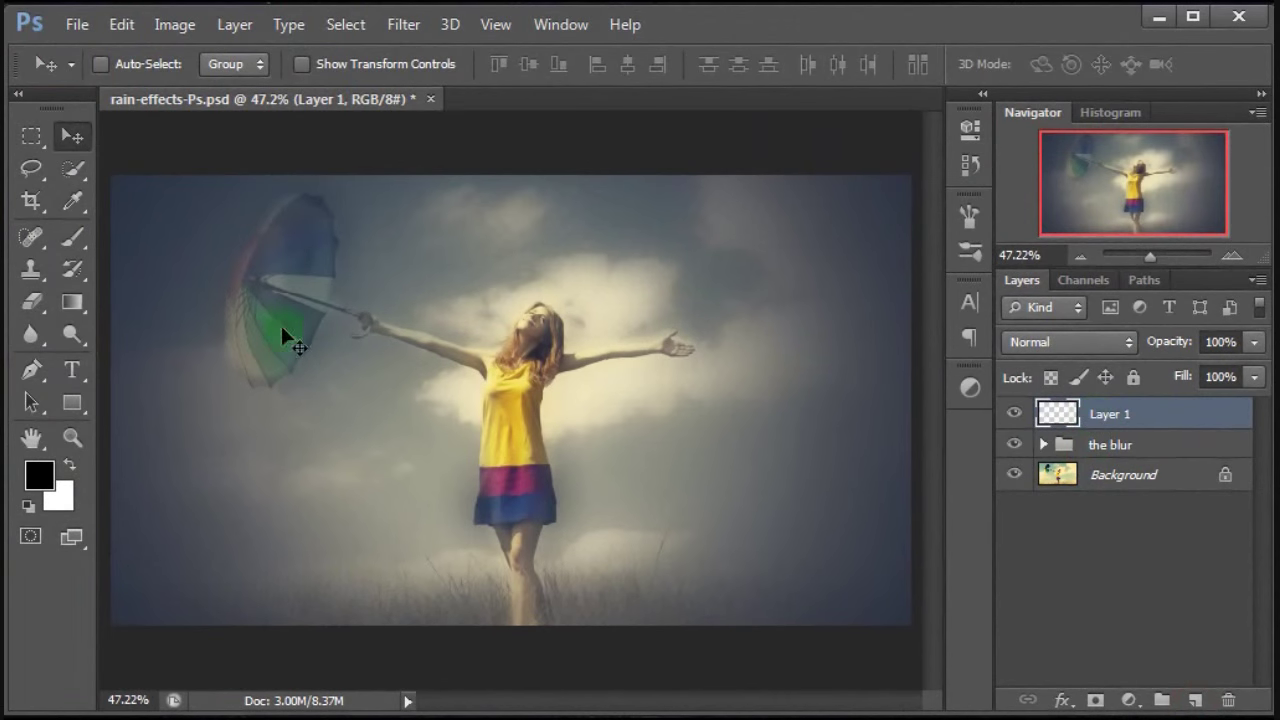
click(125, 25)
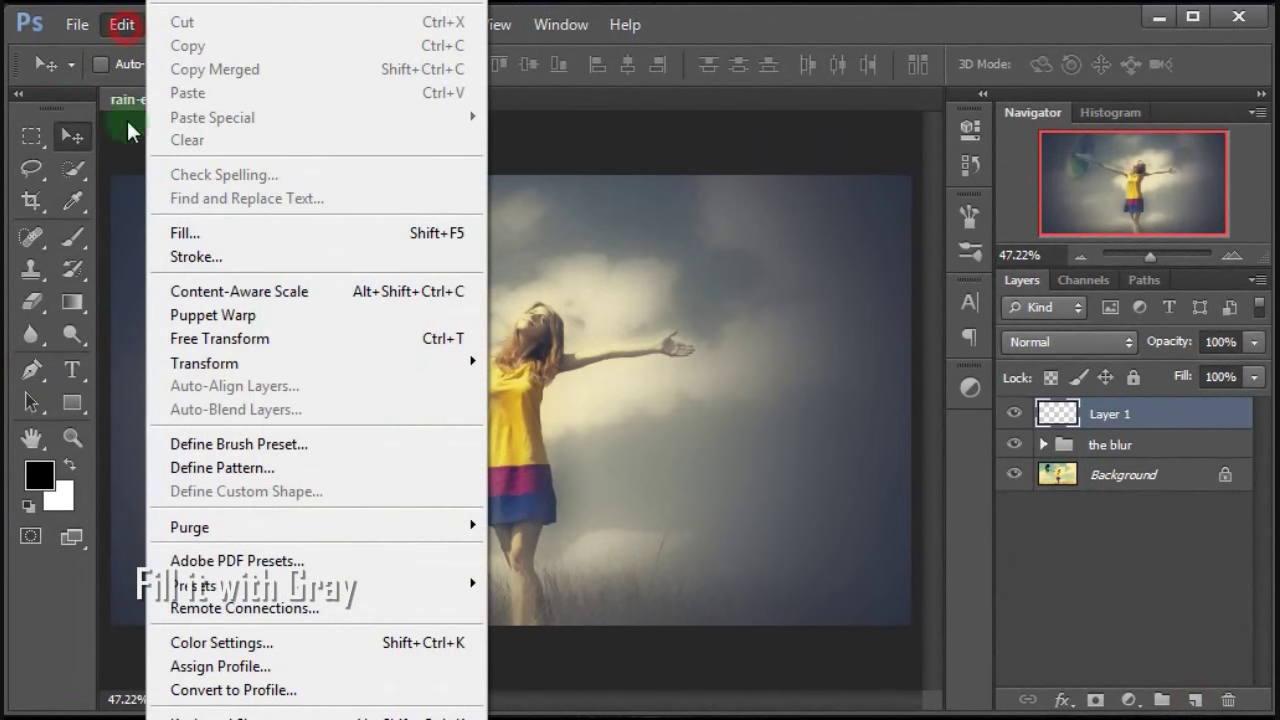
click(265, 232)
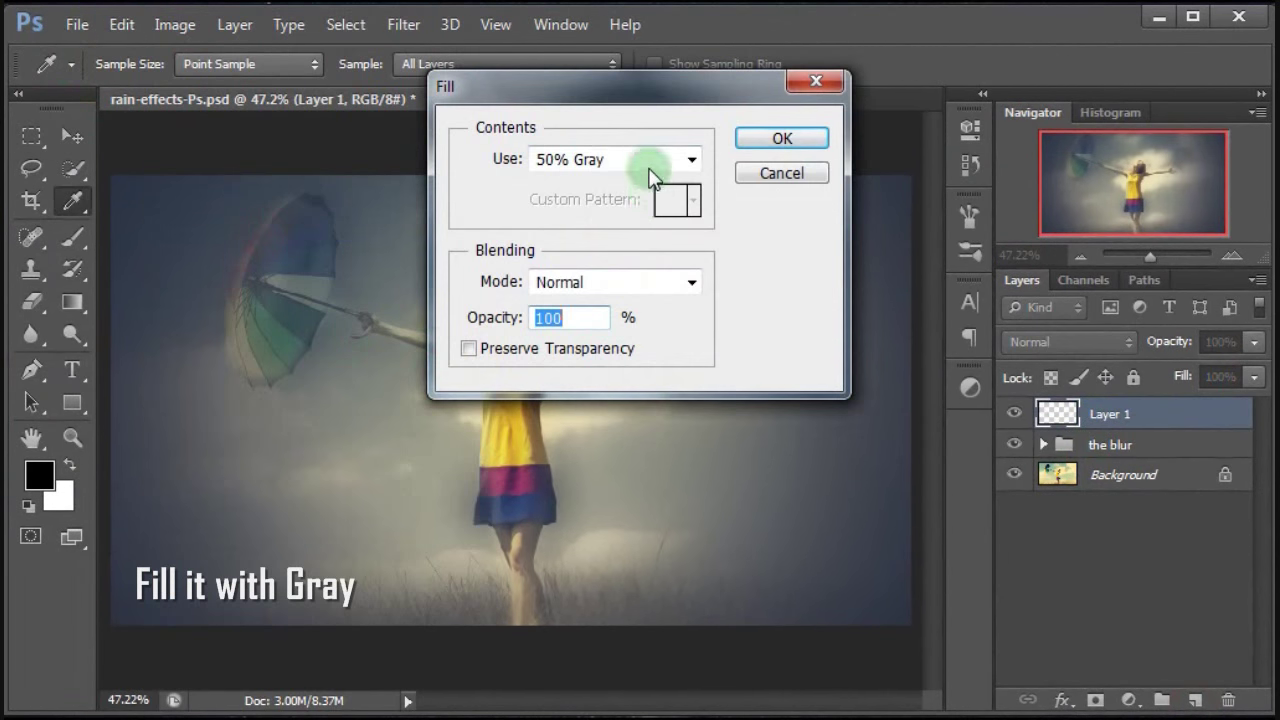
click(651, 162)
click(618, 355)
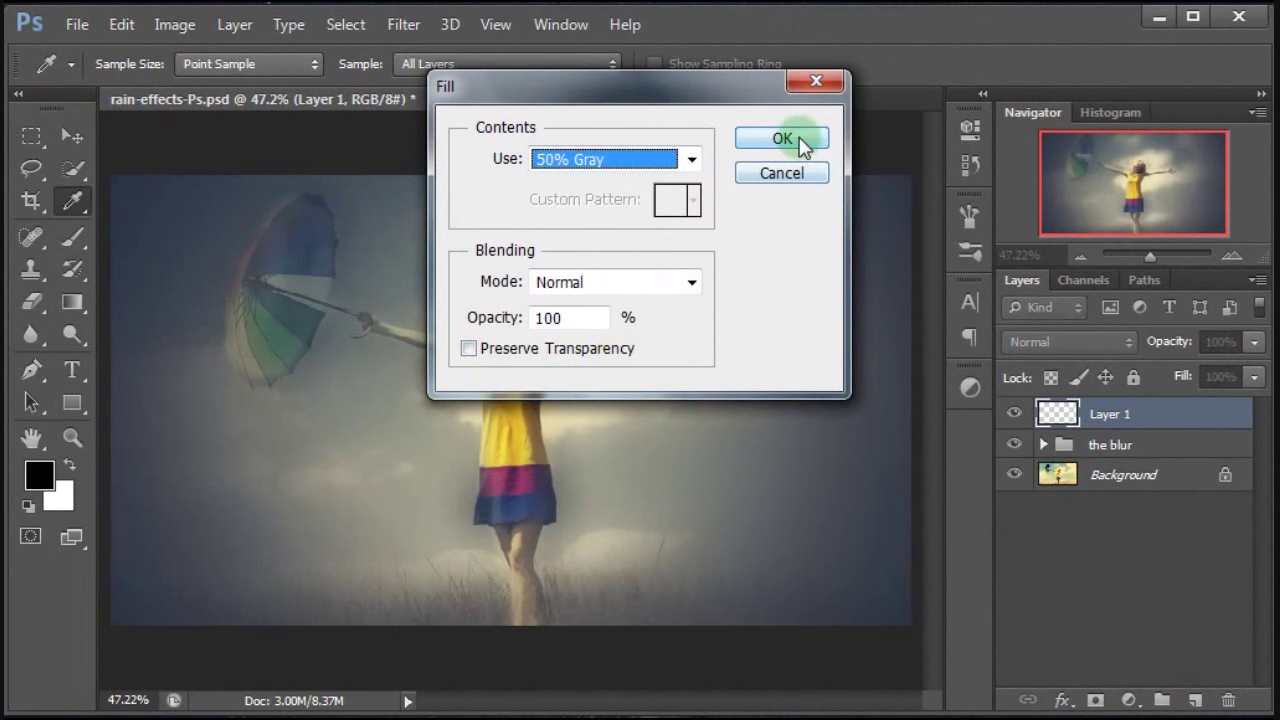
click(782, 140)
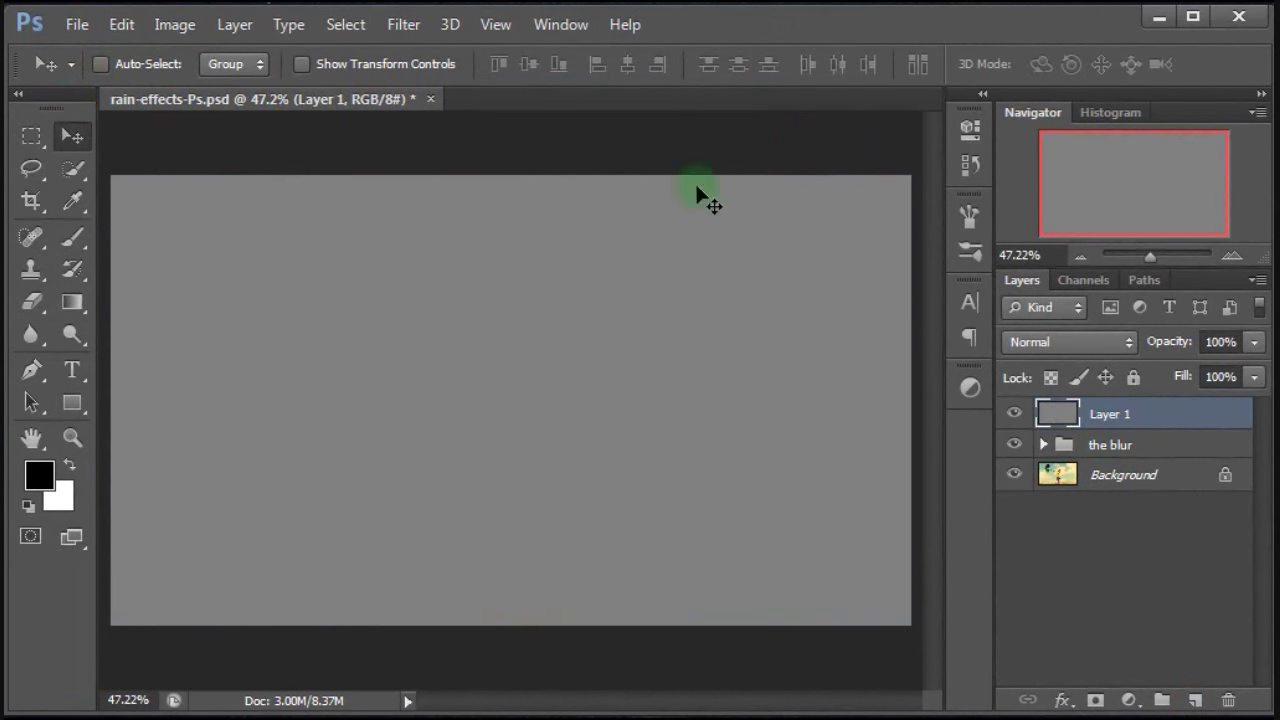
Add Uniform, Monochromatic noise at 294.14% to the gray Layer 1.
click(411, 28)
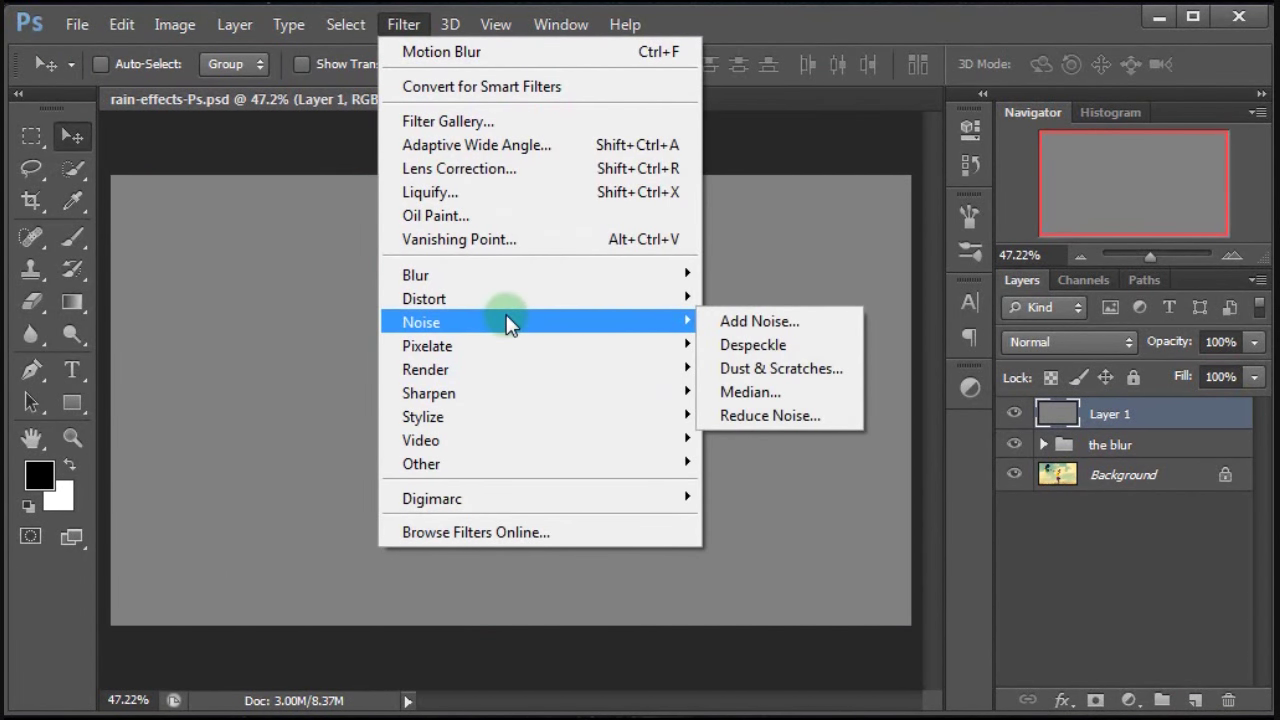
click(759, 322)
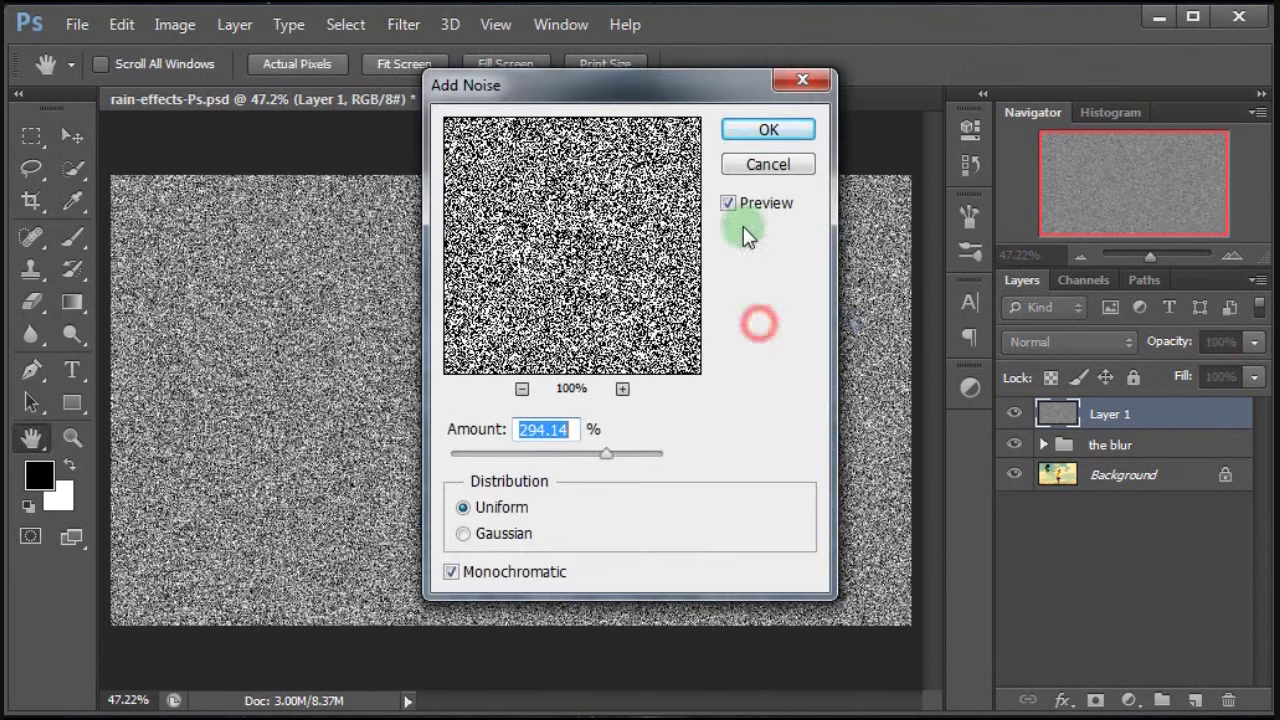
click(572, 429)
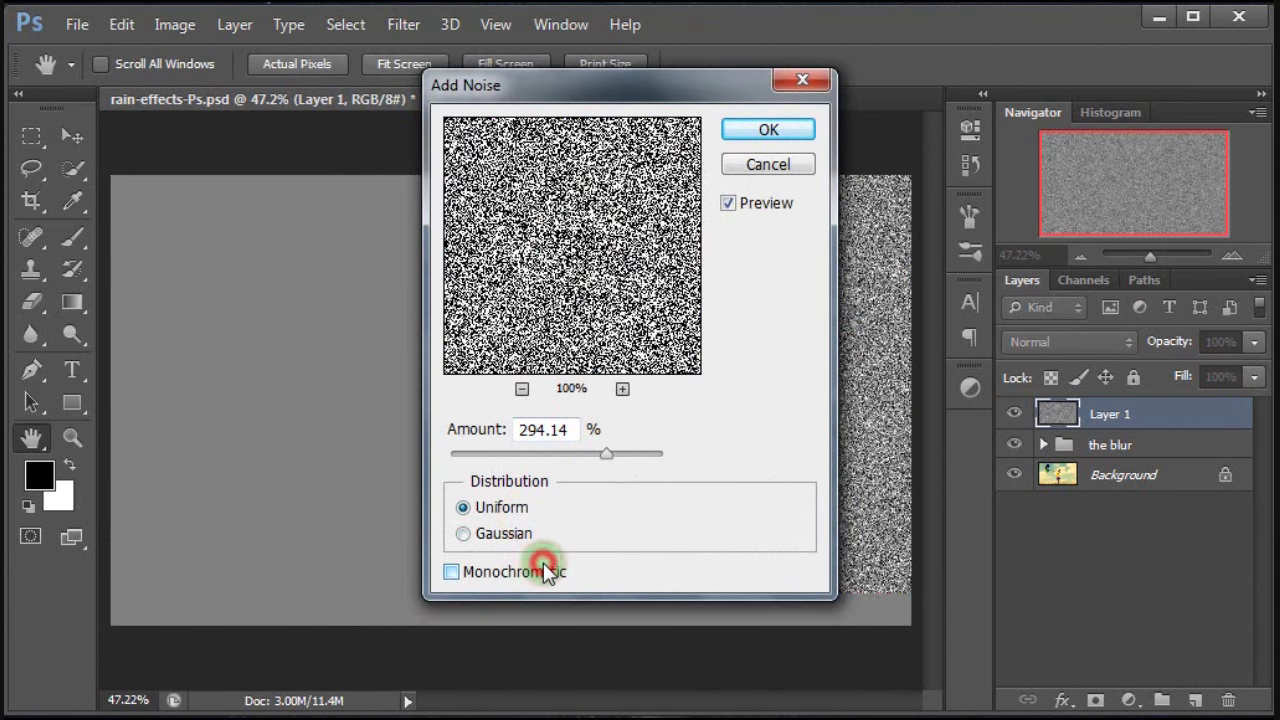
click(543, 569)
click(767, 133)
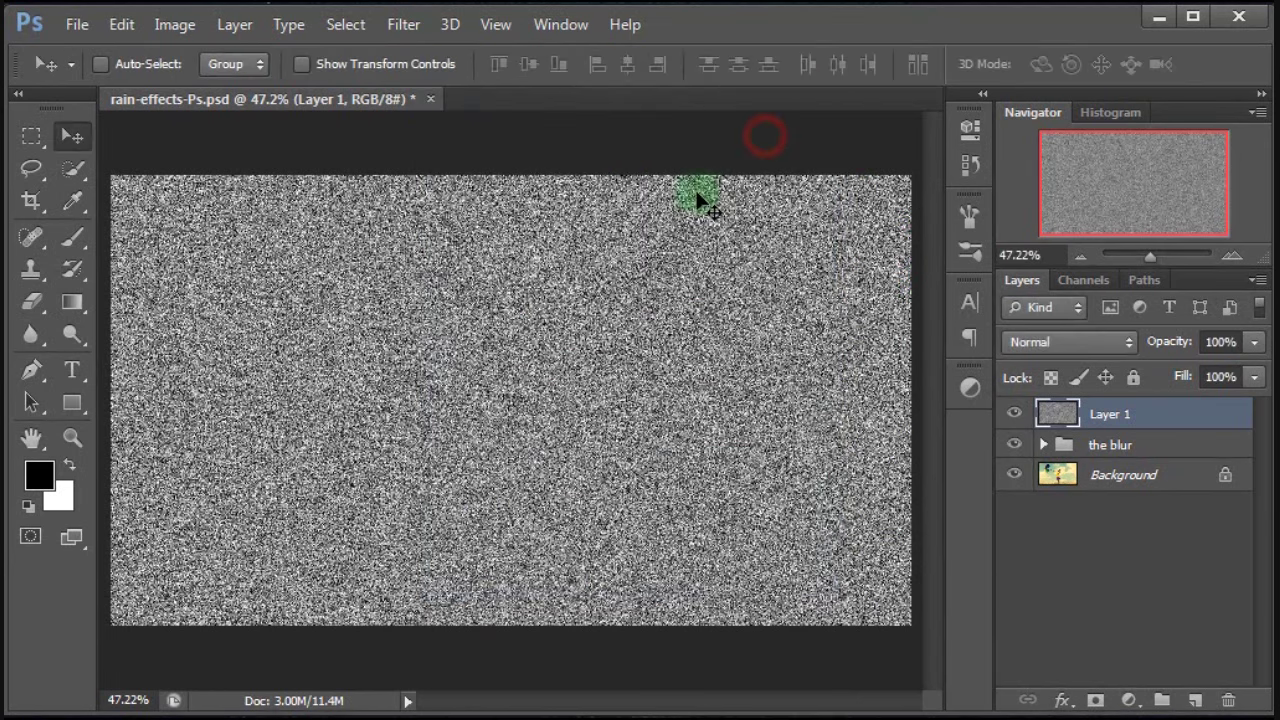
click(408, 29)
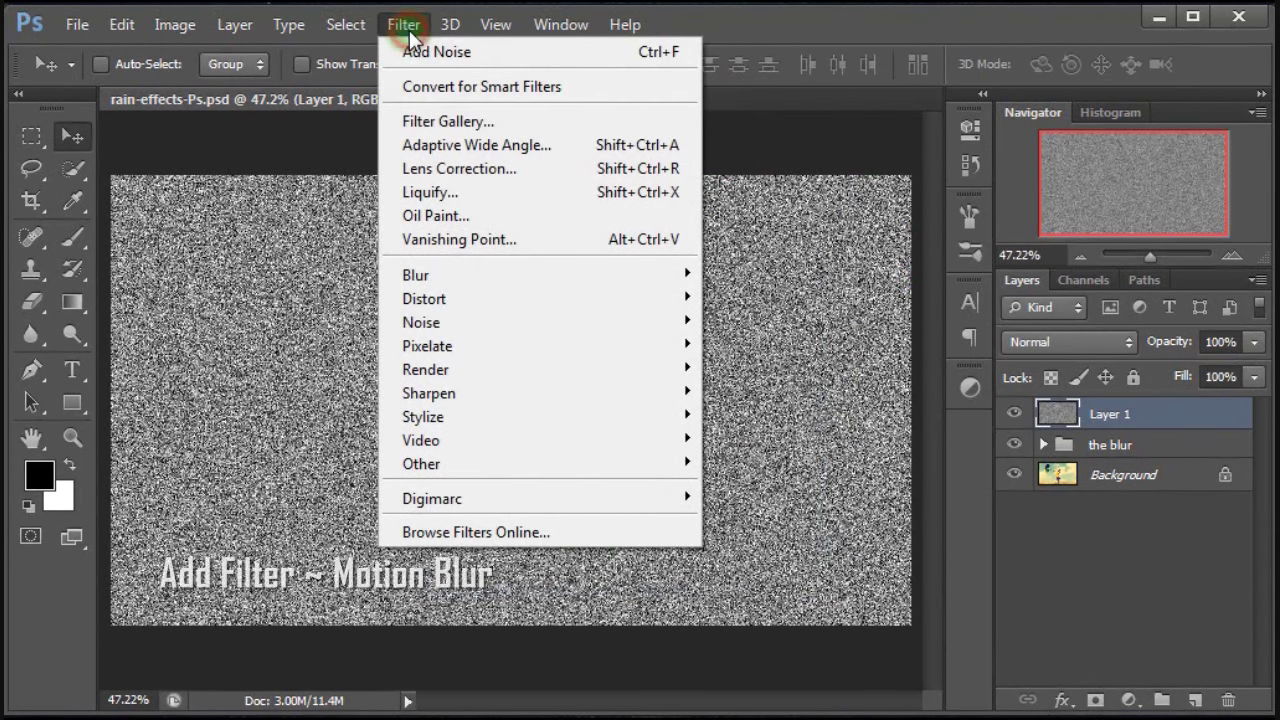
mouse_move(415, 275)
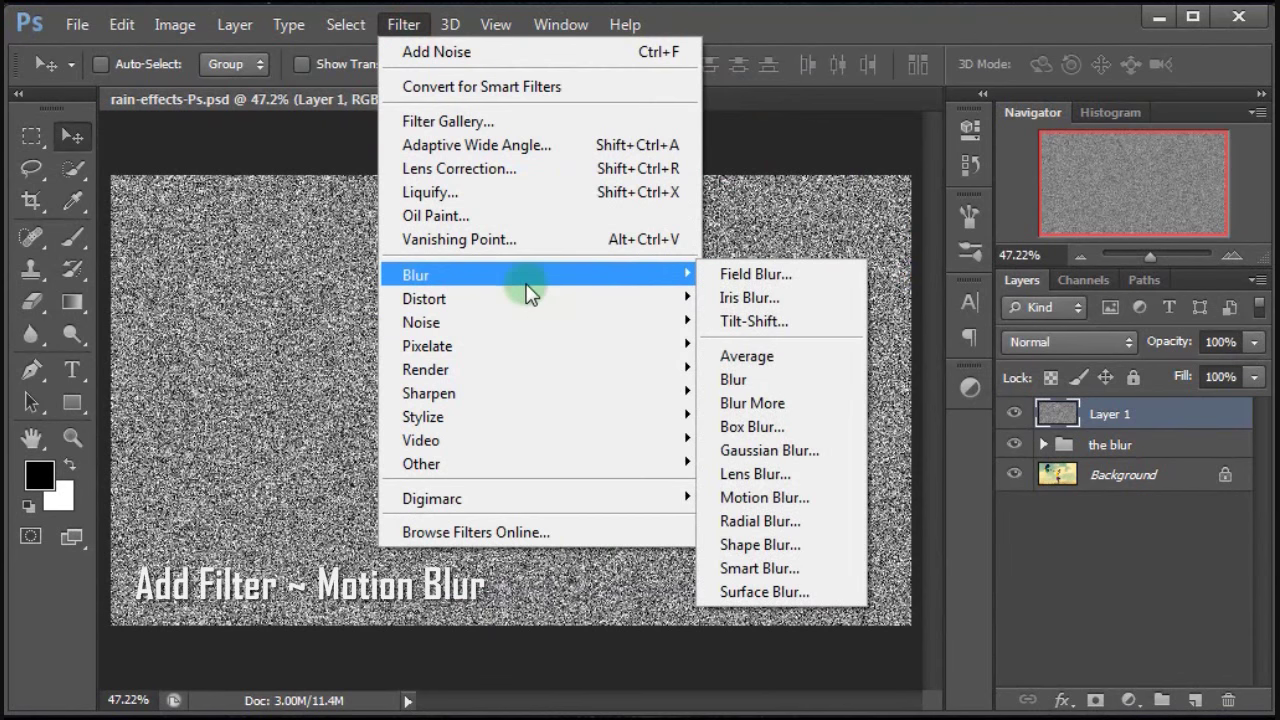
Set a Motion Blur of 84° angle and 44-pixel distance on the noise.
click(801, 497)
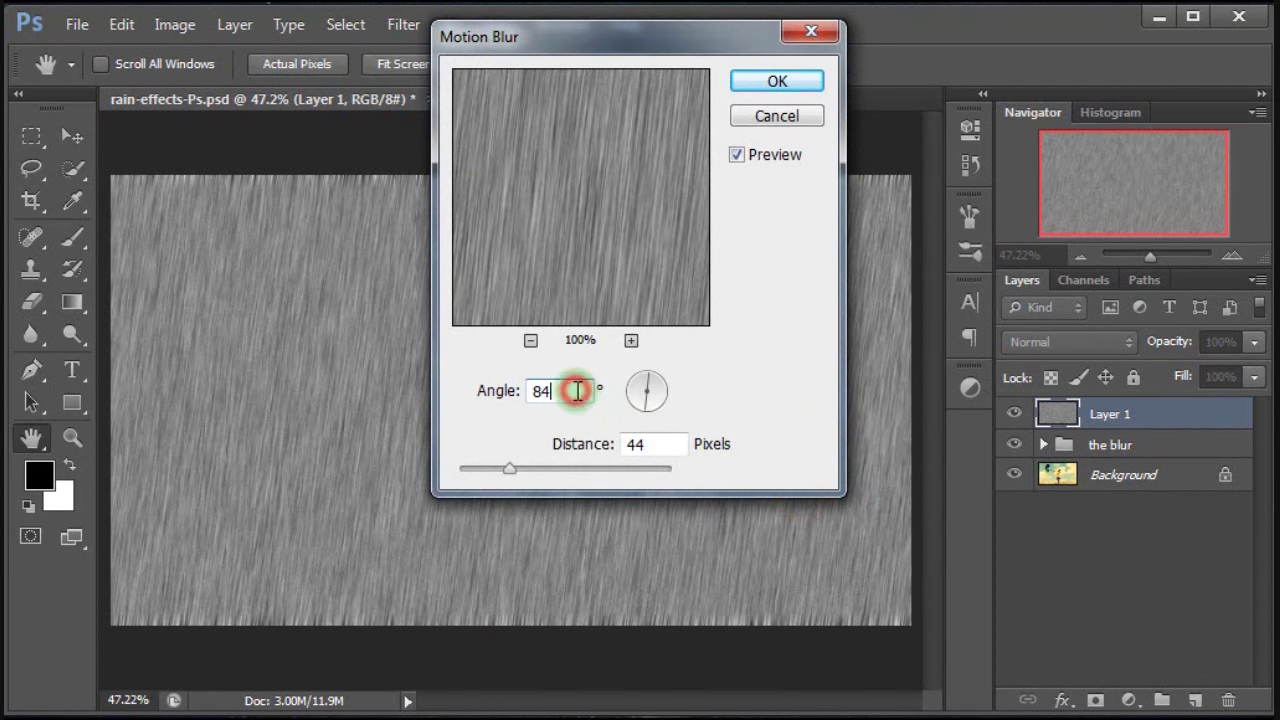
click(678, 449)
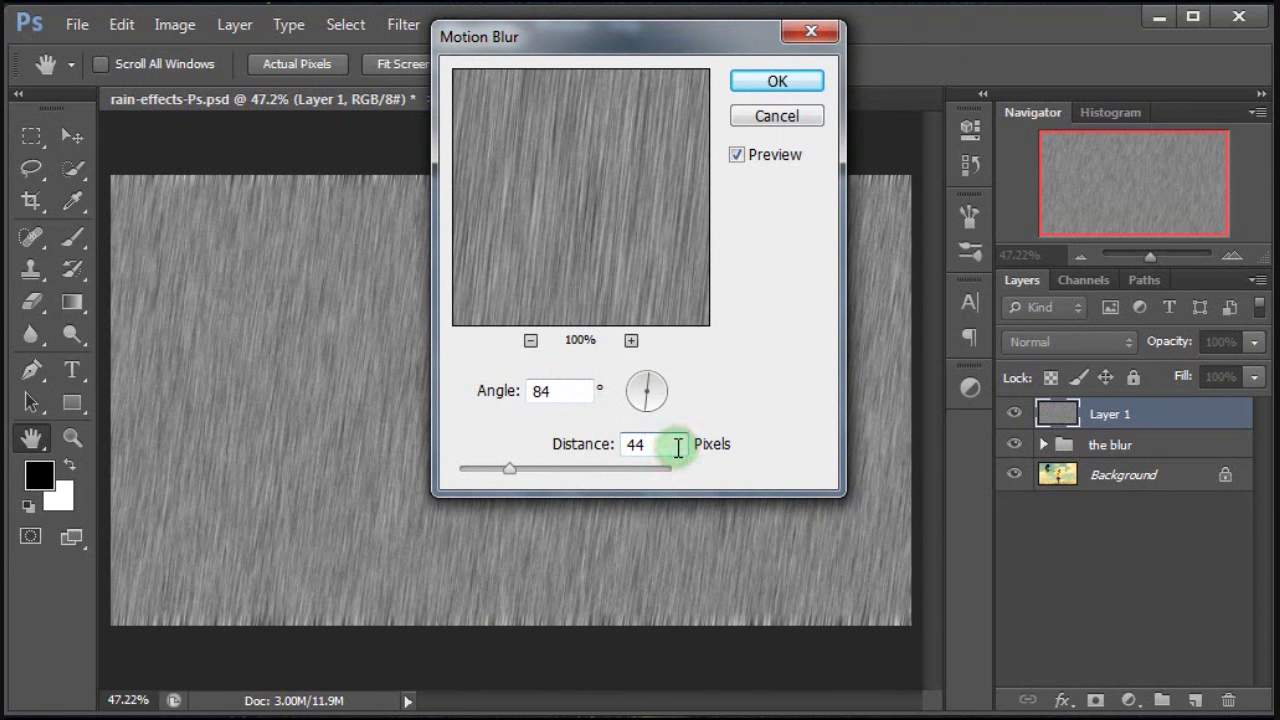
Confirm the motion blur and stretch the rain layer vertically to 109% height.
click(797, 87)
key(v)
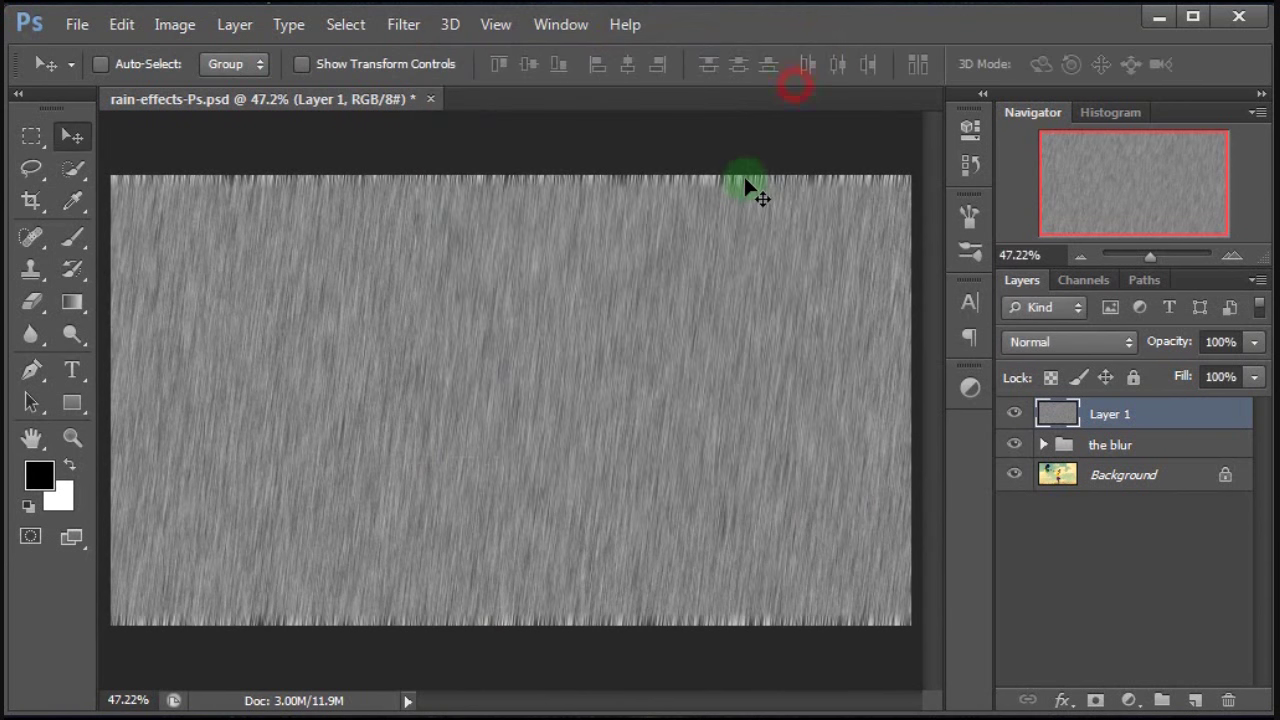
key(ctrl+t)
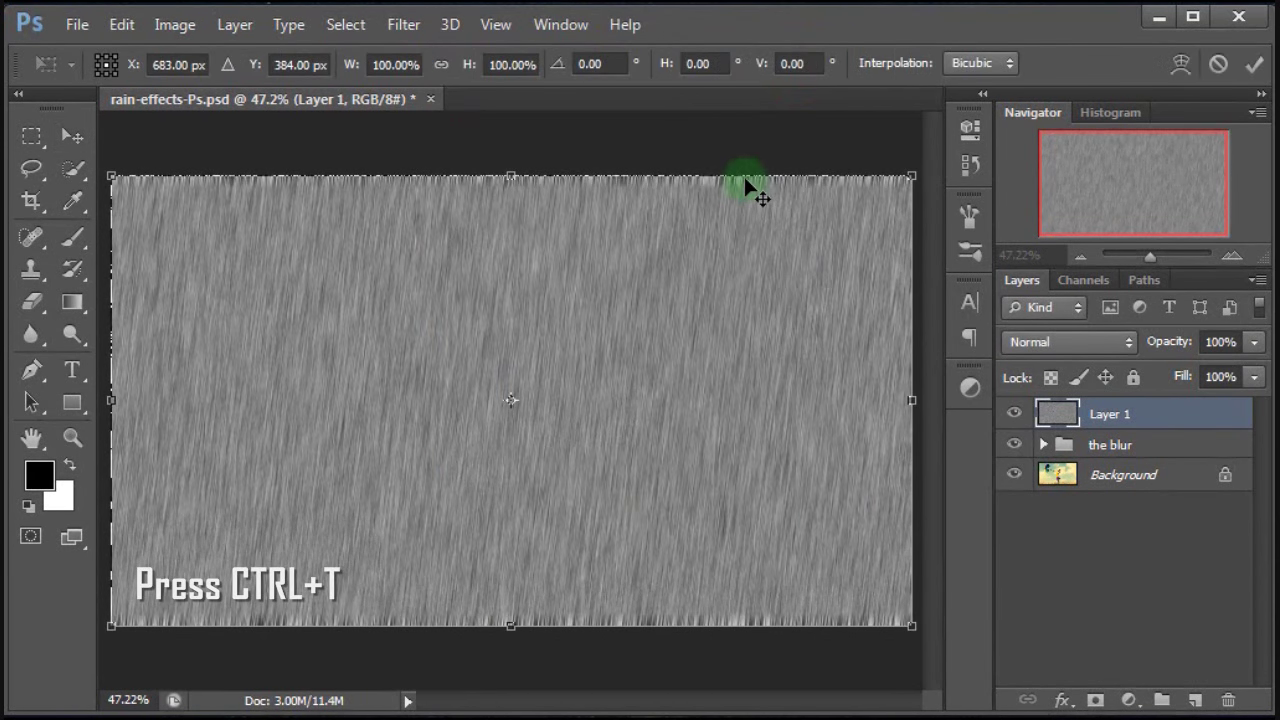
drag(511, 178, 511, 153)
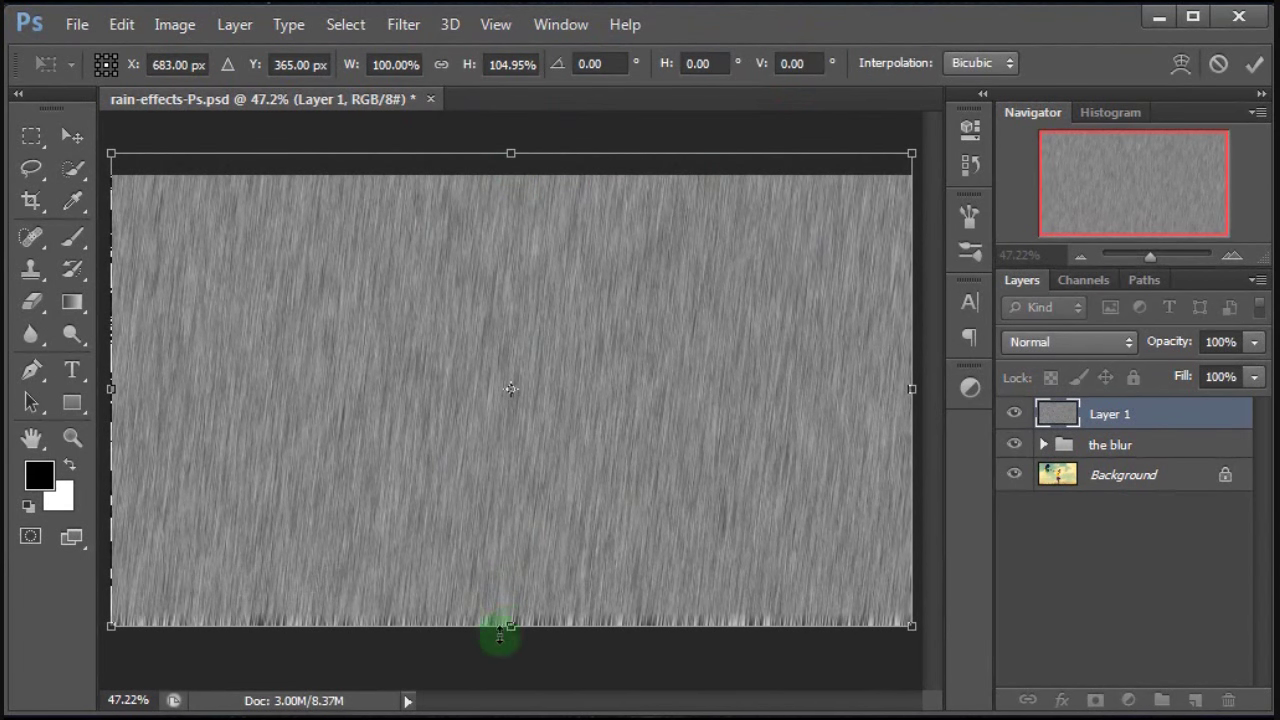
drag(507, 626, 511, 645)
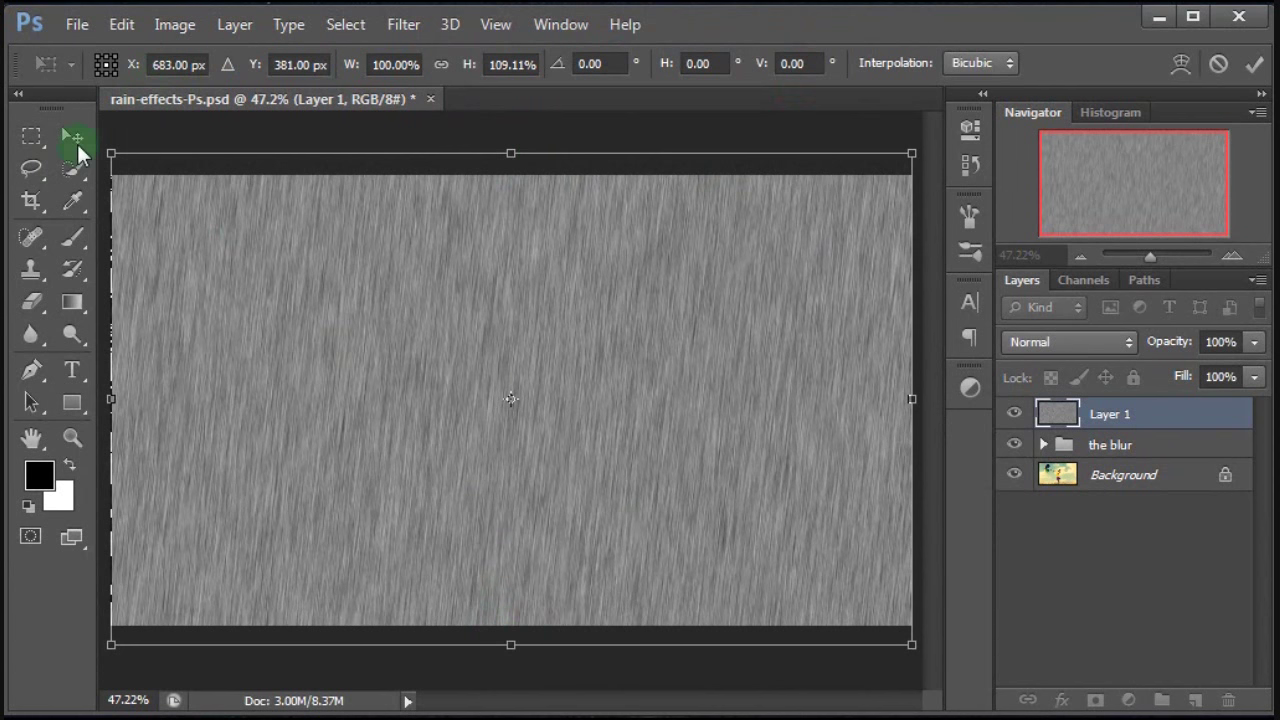
click(74, 142)
click(566, 311)
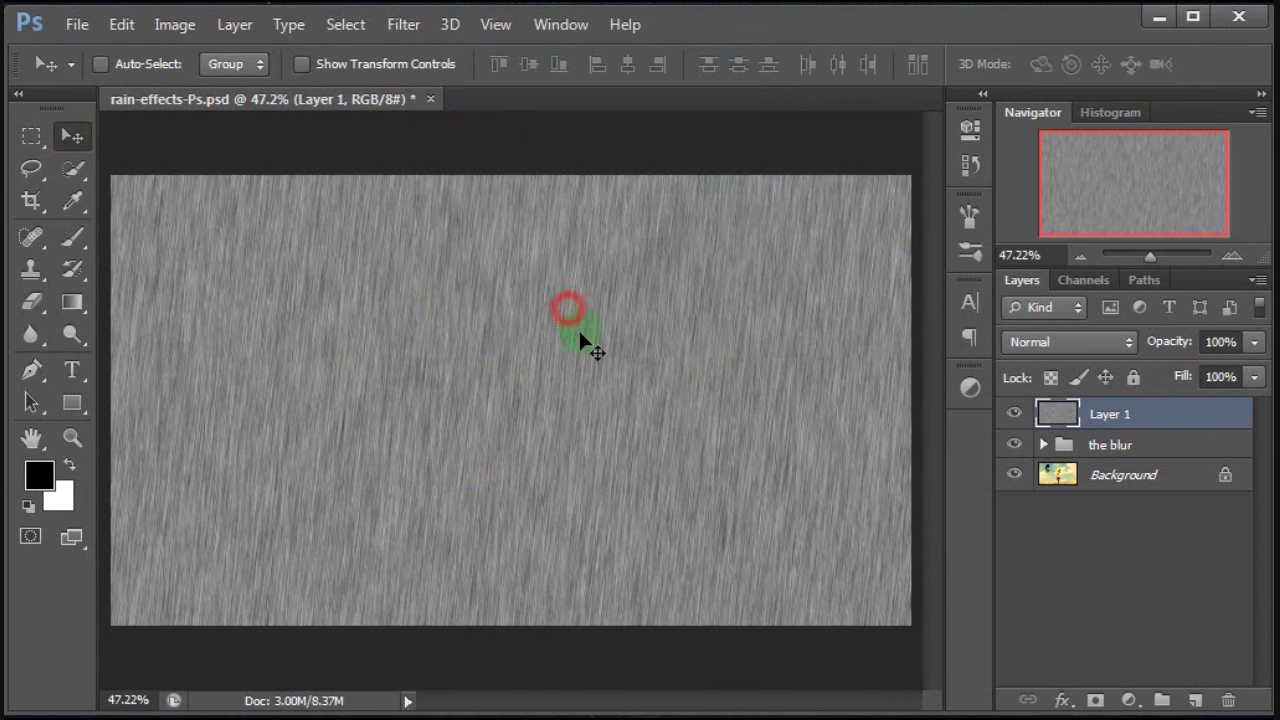
Set Layer 1's blend mode to Overlay over the photo.
click(1066, 342)
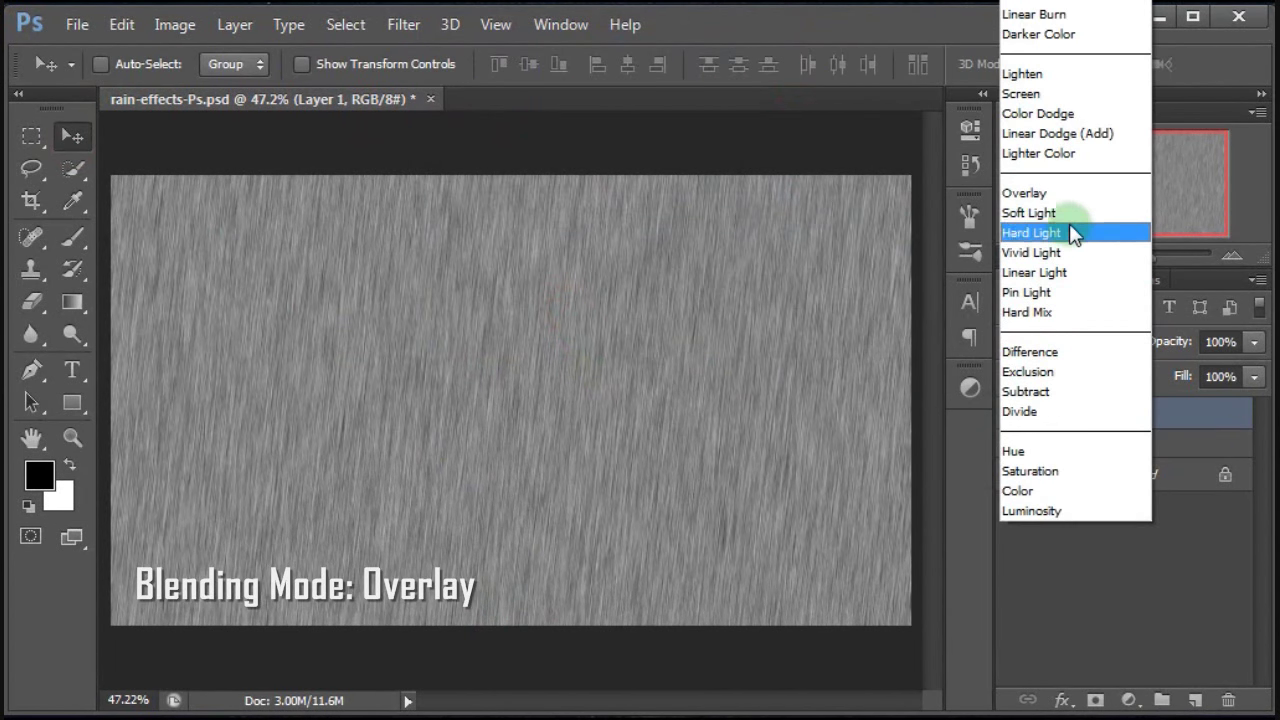
click(1040, 193)
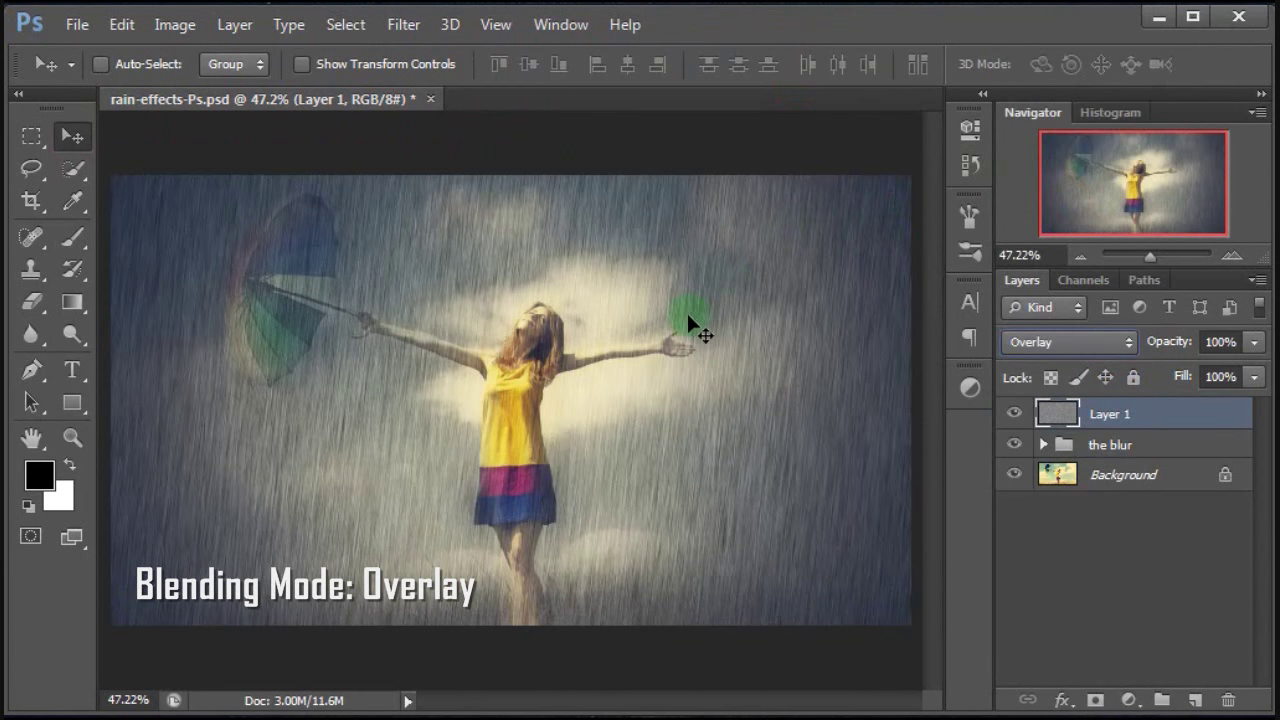
click(1132, 700)
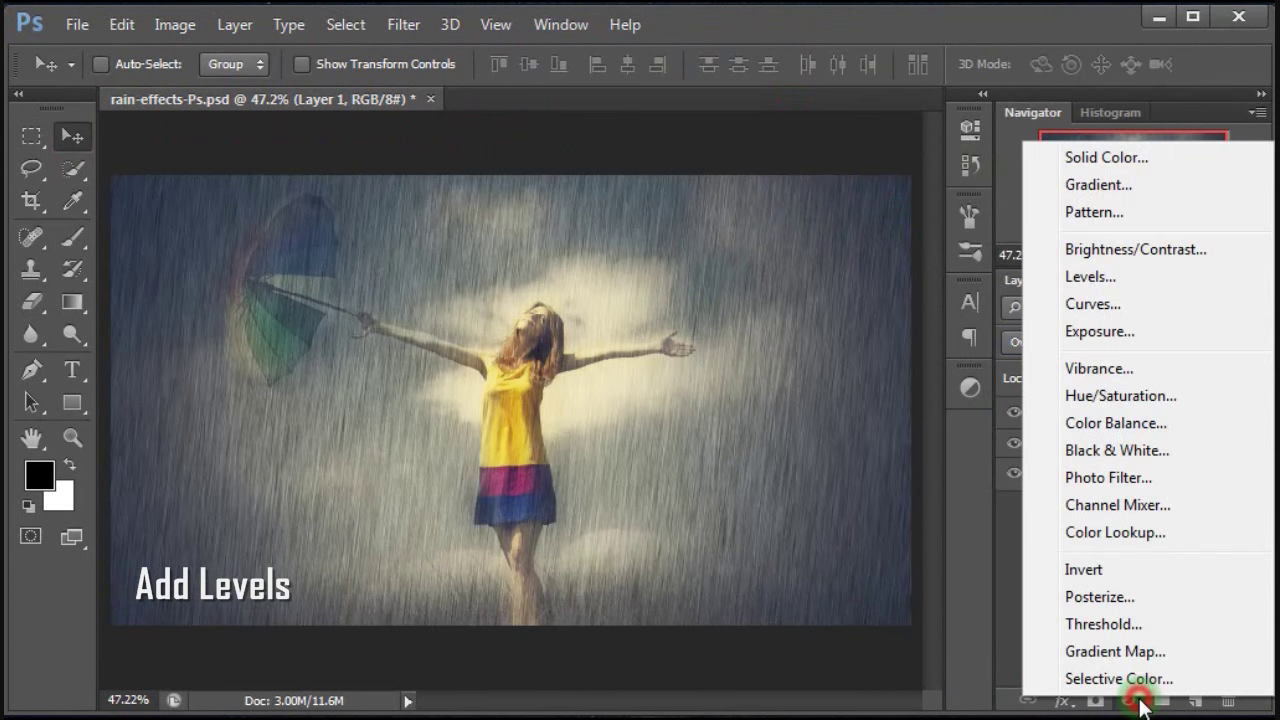
Add Levels 1 clipped to the rain layer, raising the black input to 21.
click(1140, 280)
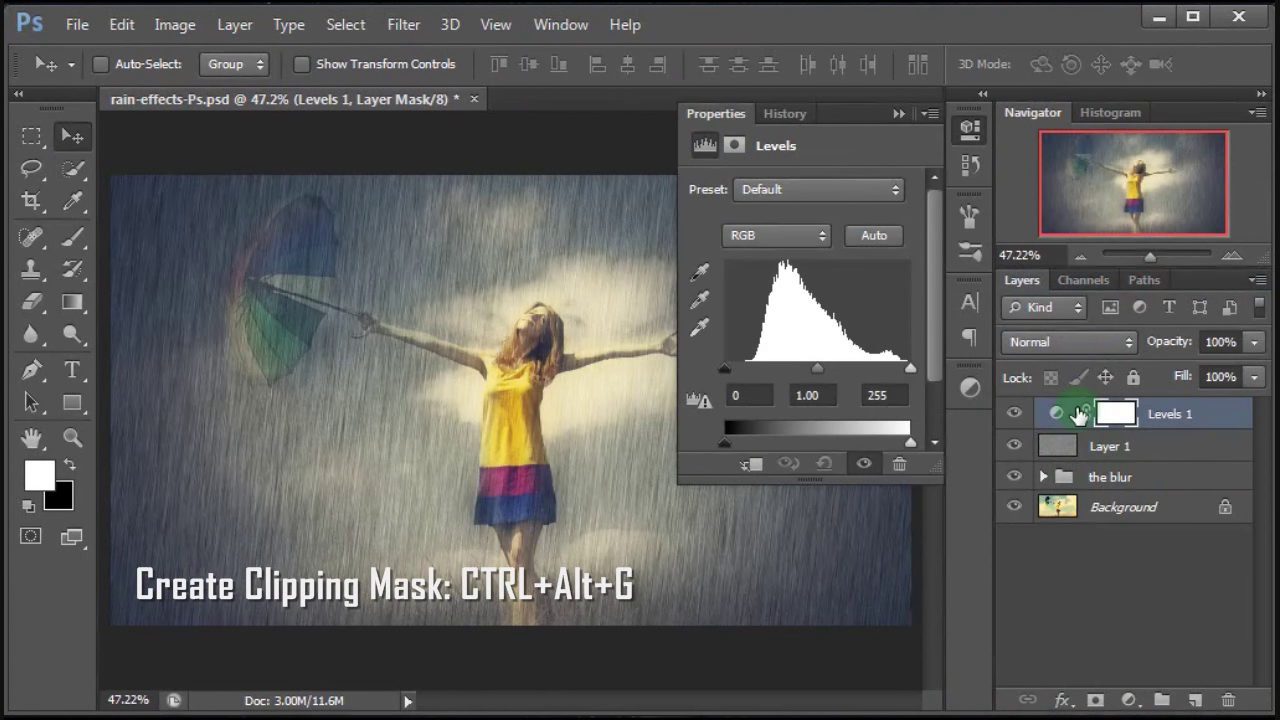
key(ctrl+alt+g)
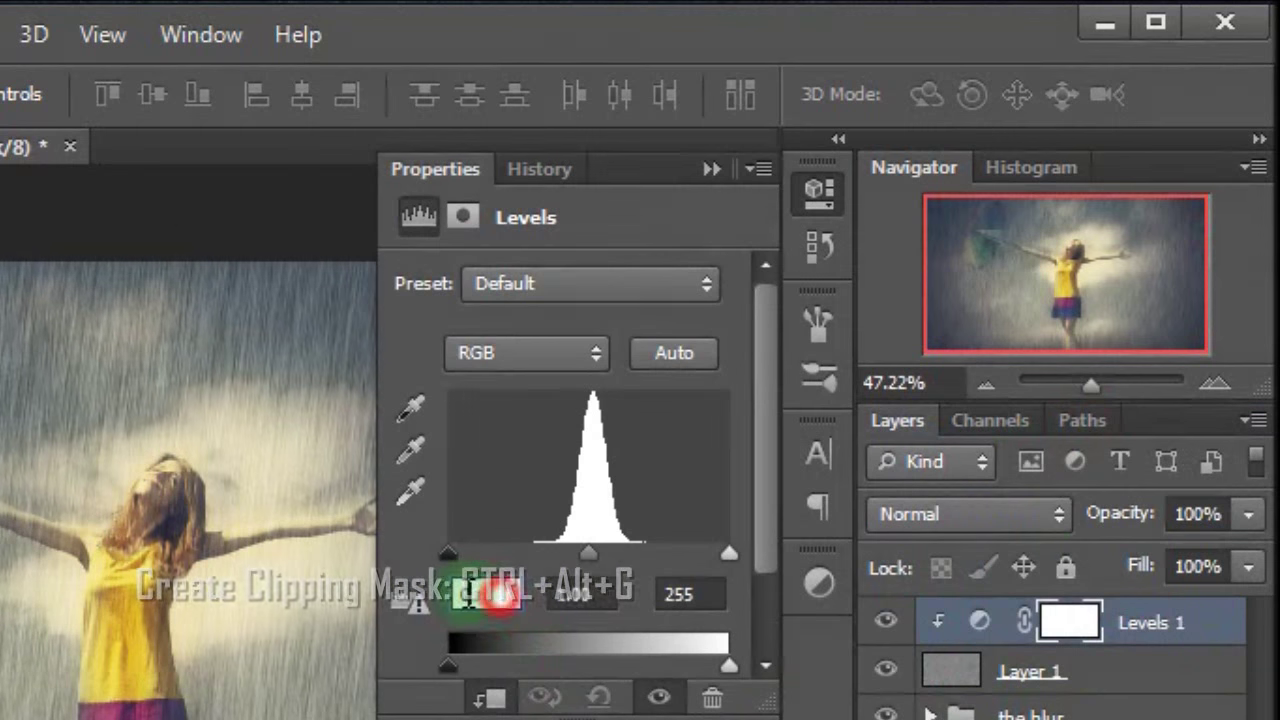
click(480, 596)
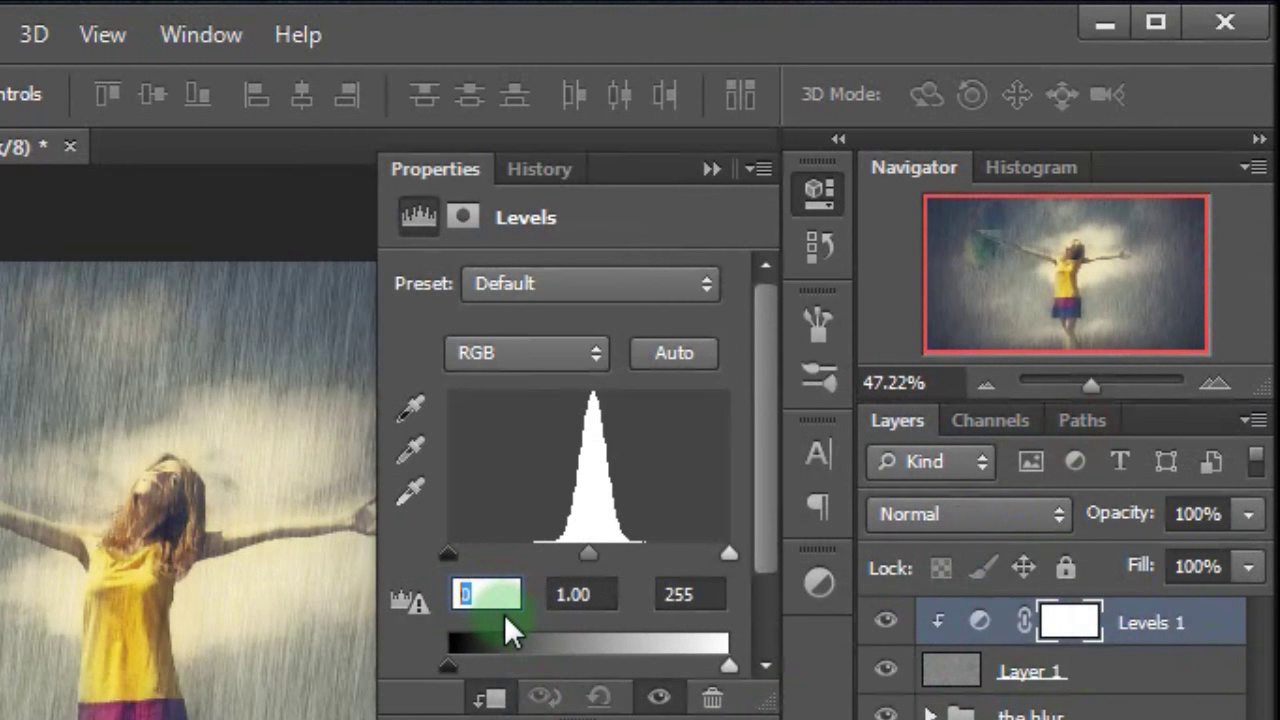
text(21)
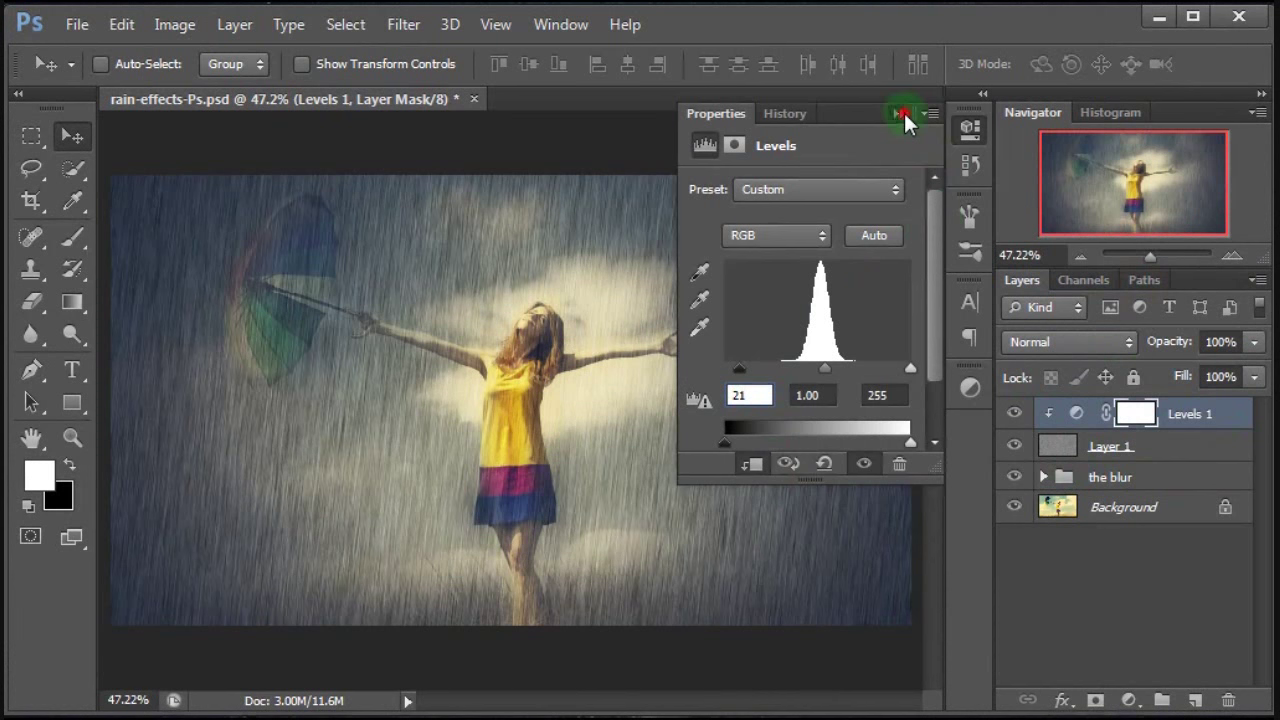
click(904, 113)
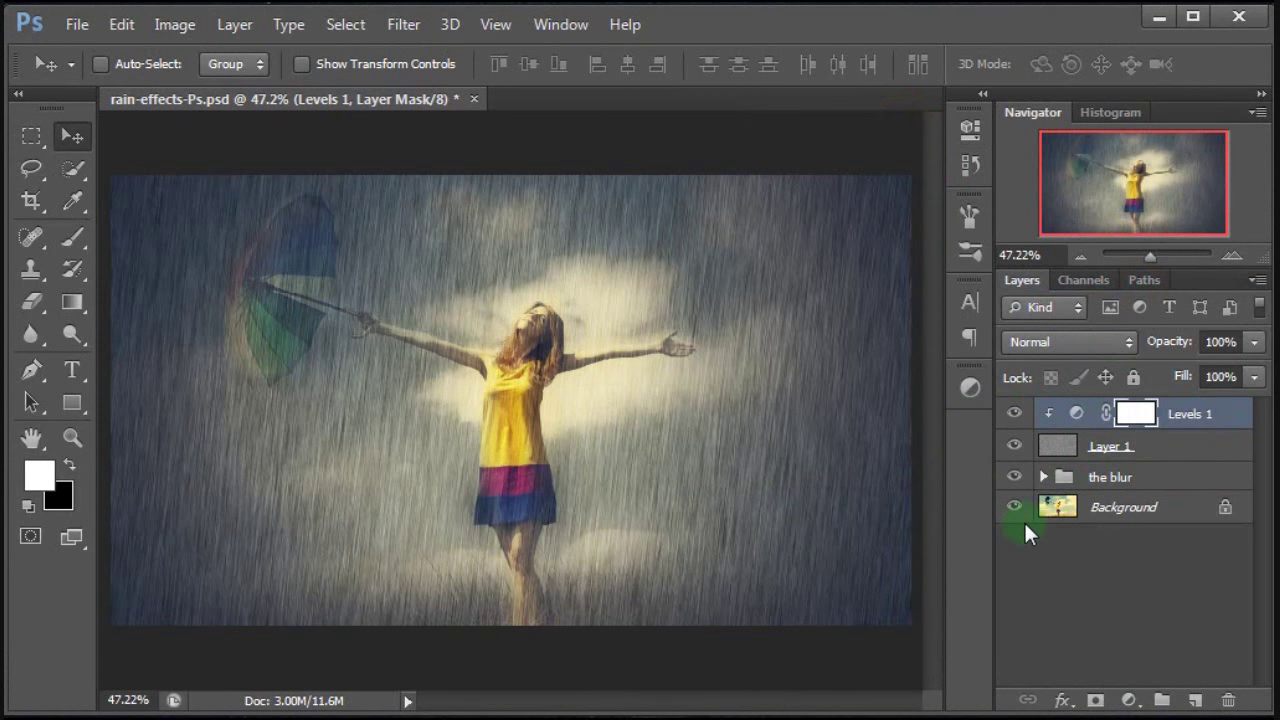
Add Layer 2 on top, keep white as foreground, and select the Brush Tool.
key(x)
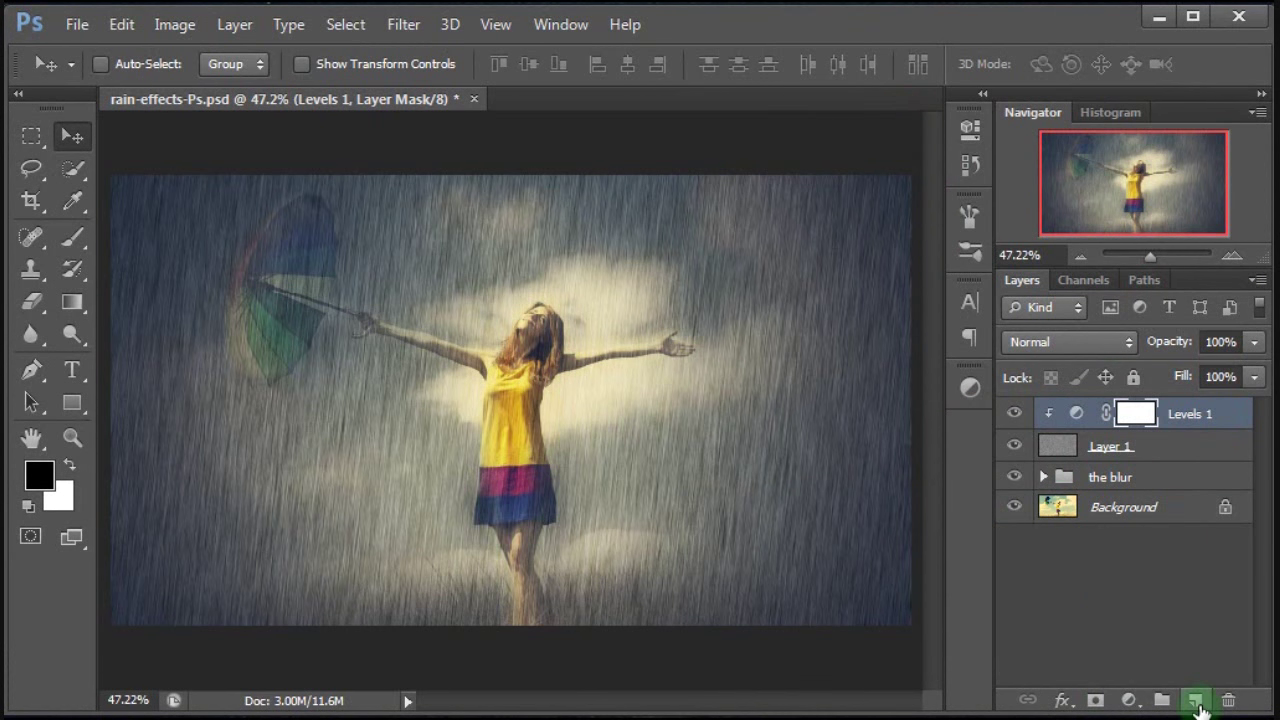
click(1197, 704)
key(x)
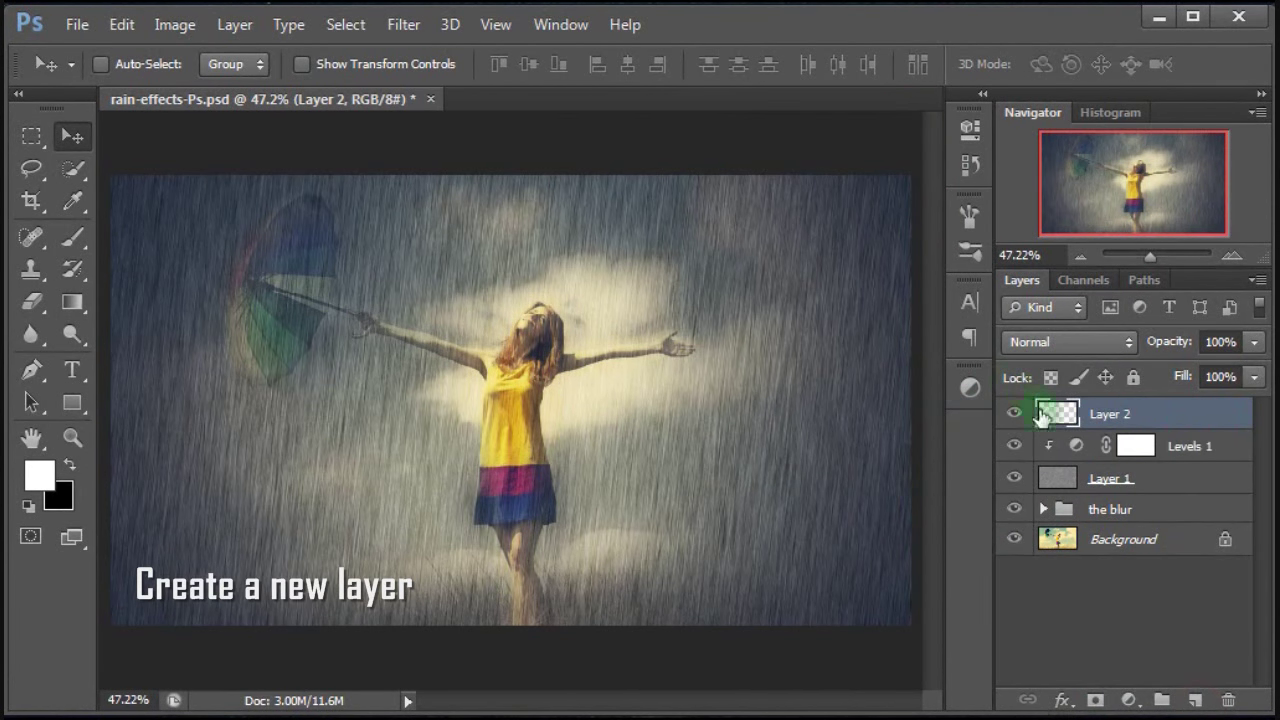
click(1224, 430)
click(80, 247)
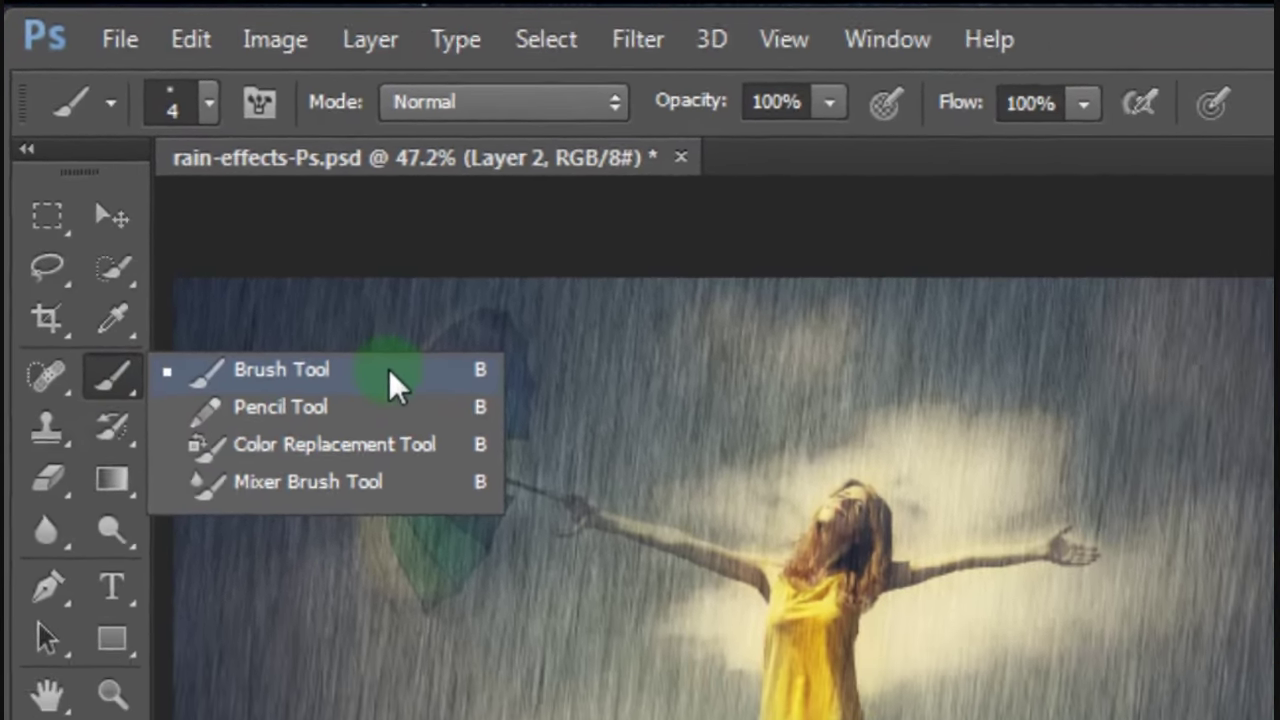
click(452, 435)
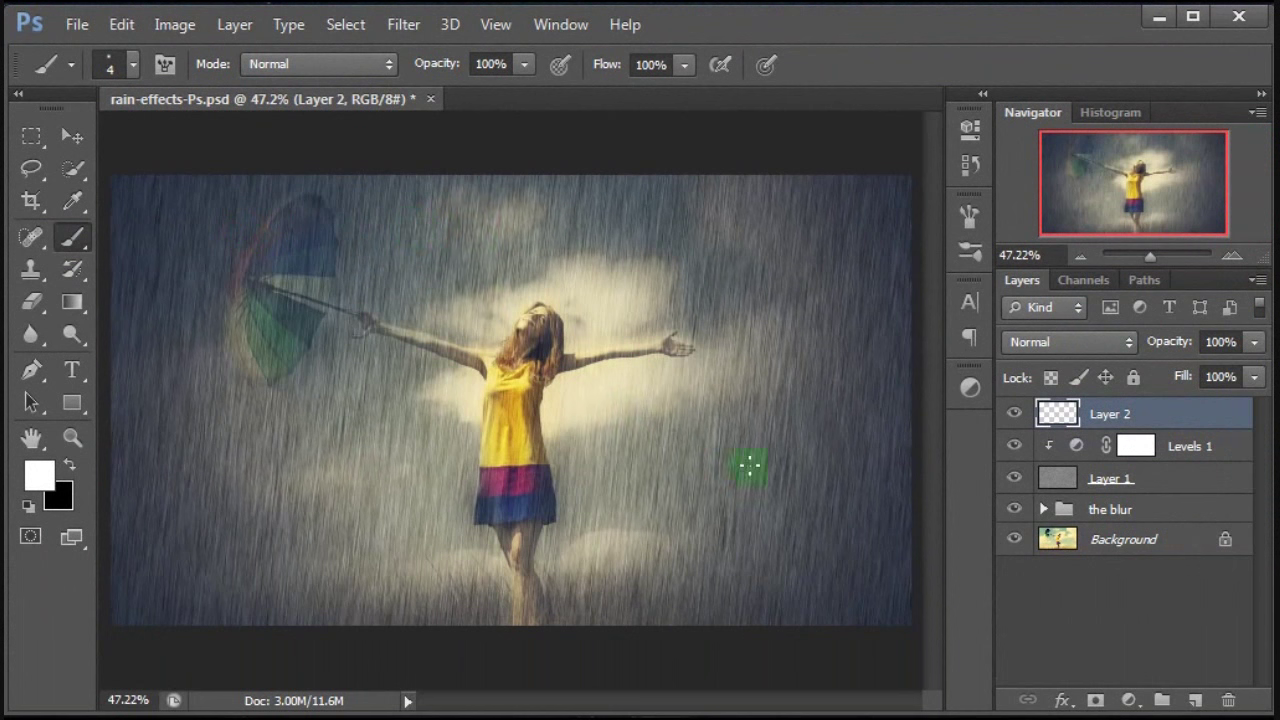
click(973, 217)
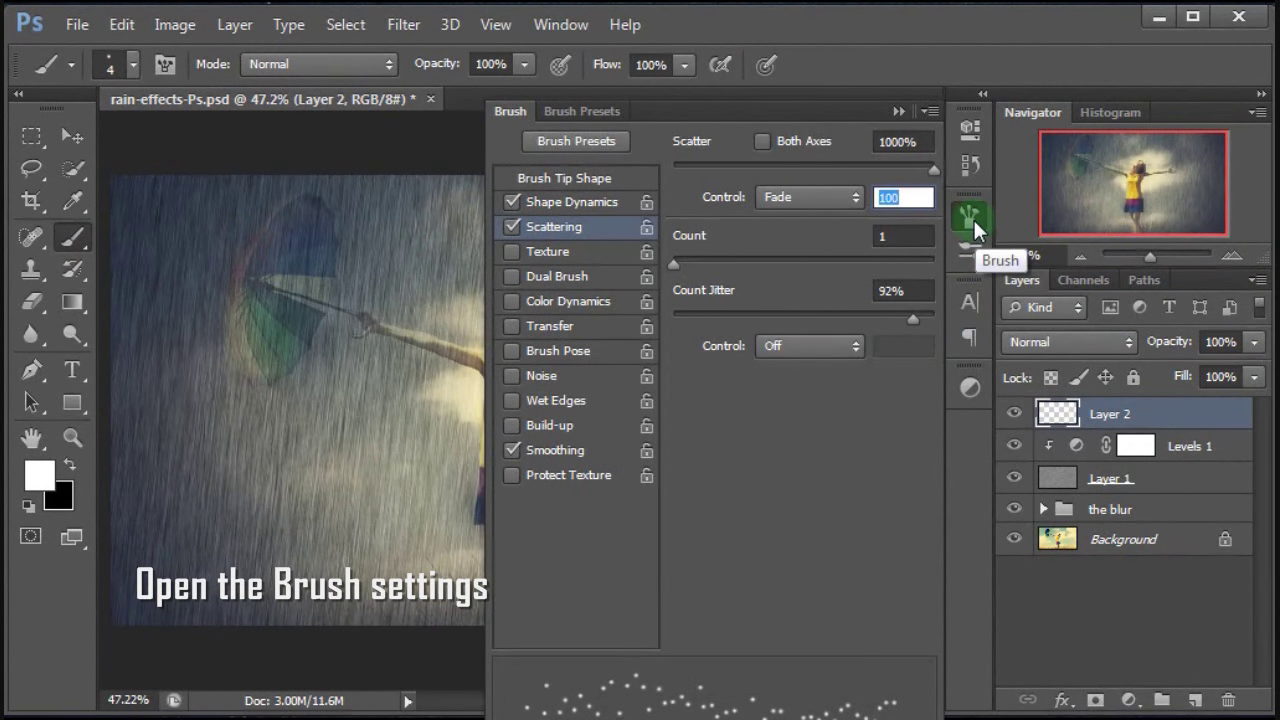
click(973, 217)
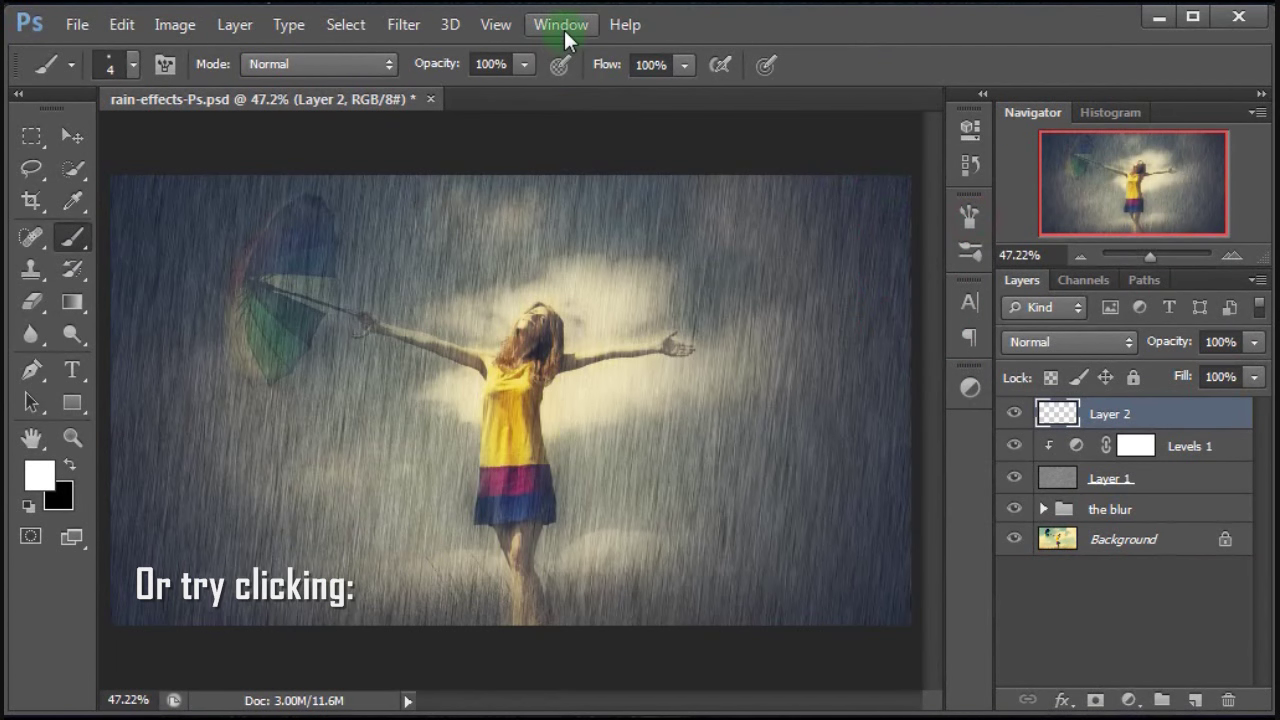
click(564, 30)
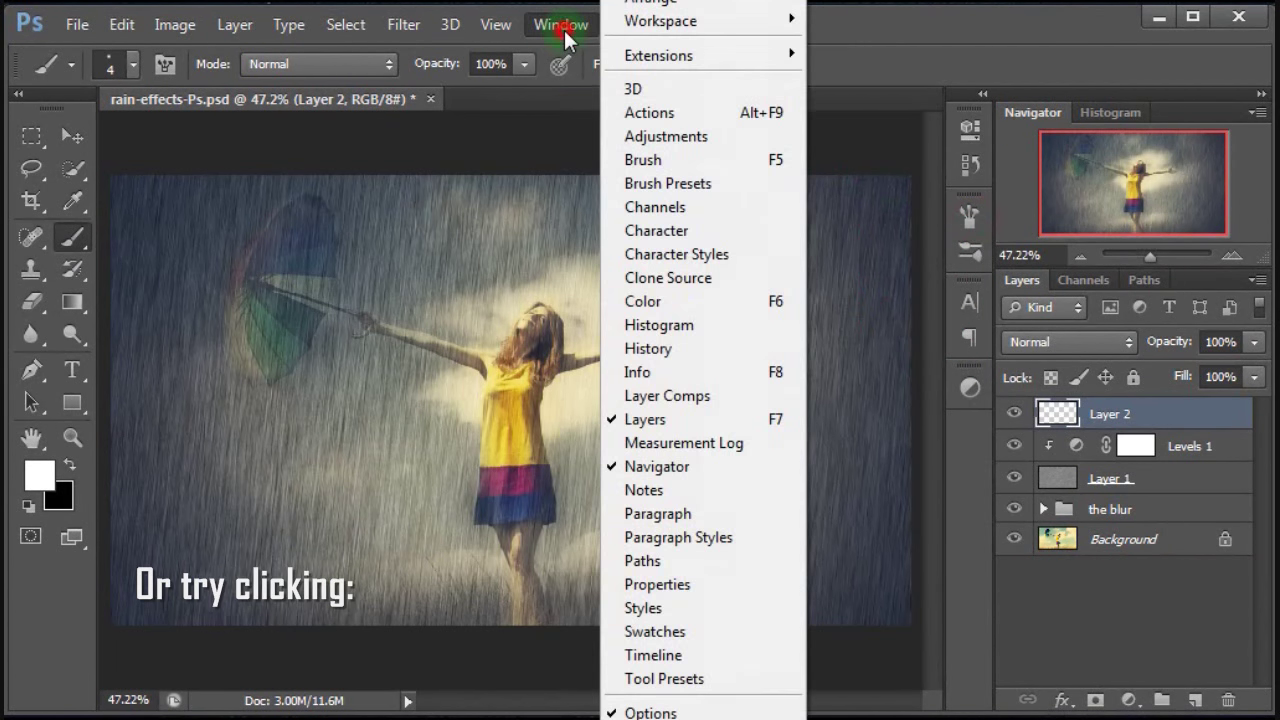
click(720, 165)
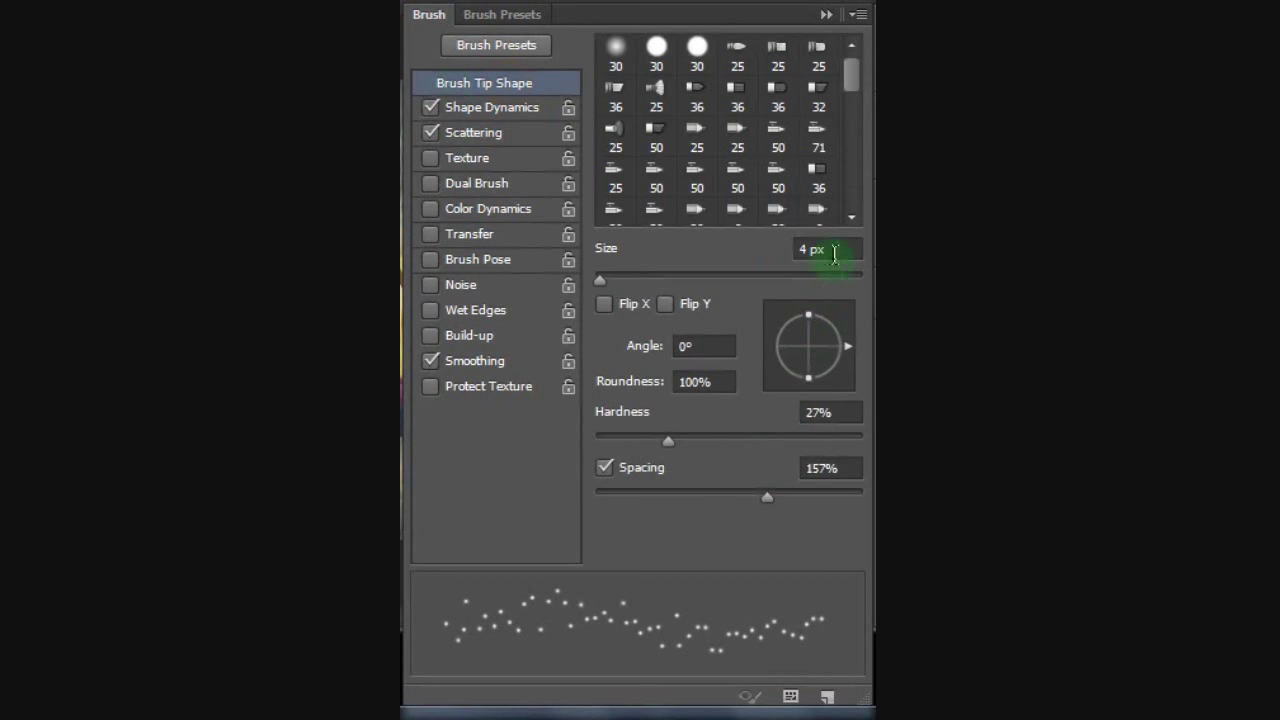
click(838, 250)
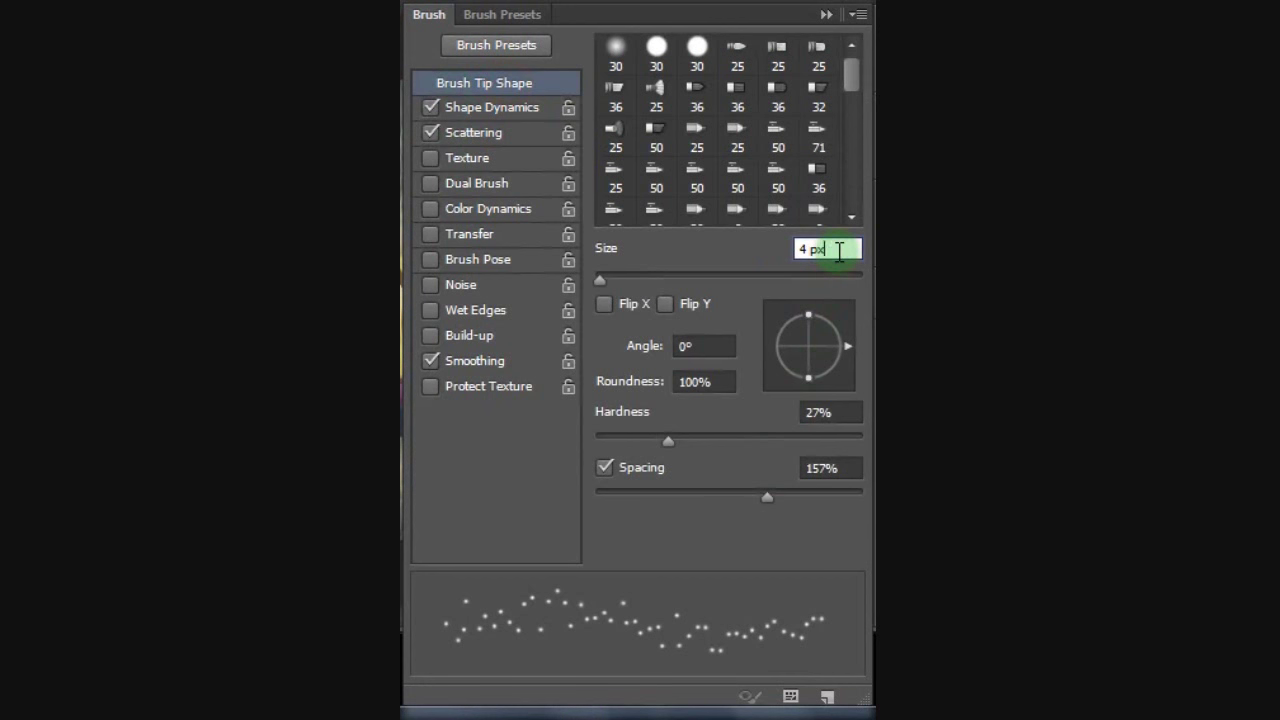
click(718, 346)
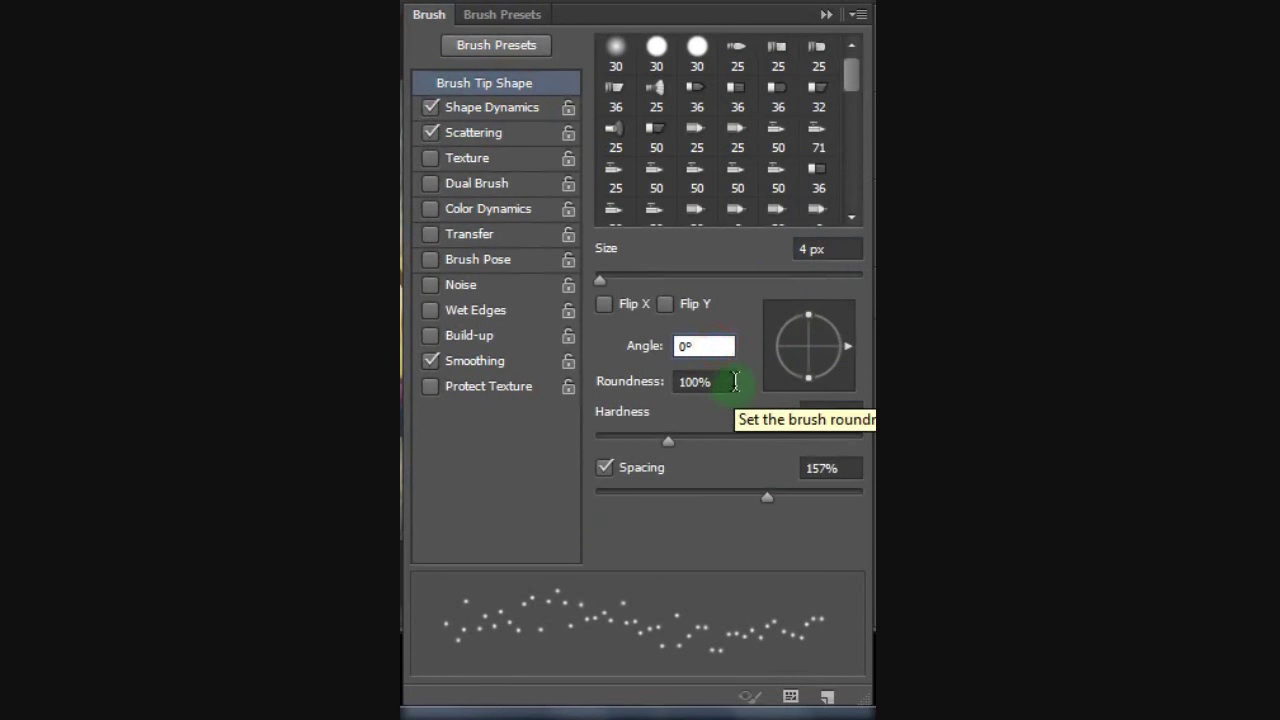
click(734, 381)
click(844, 418)
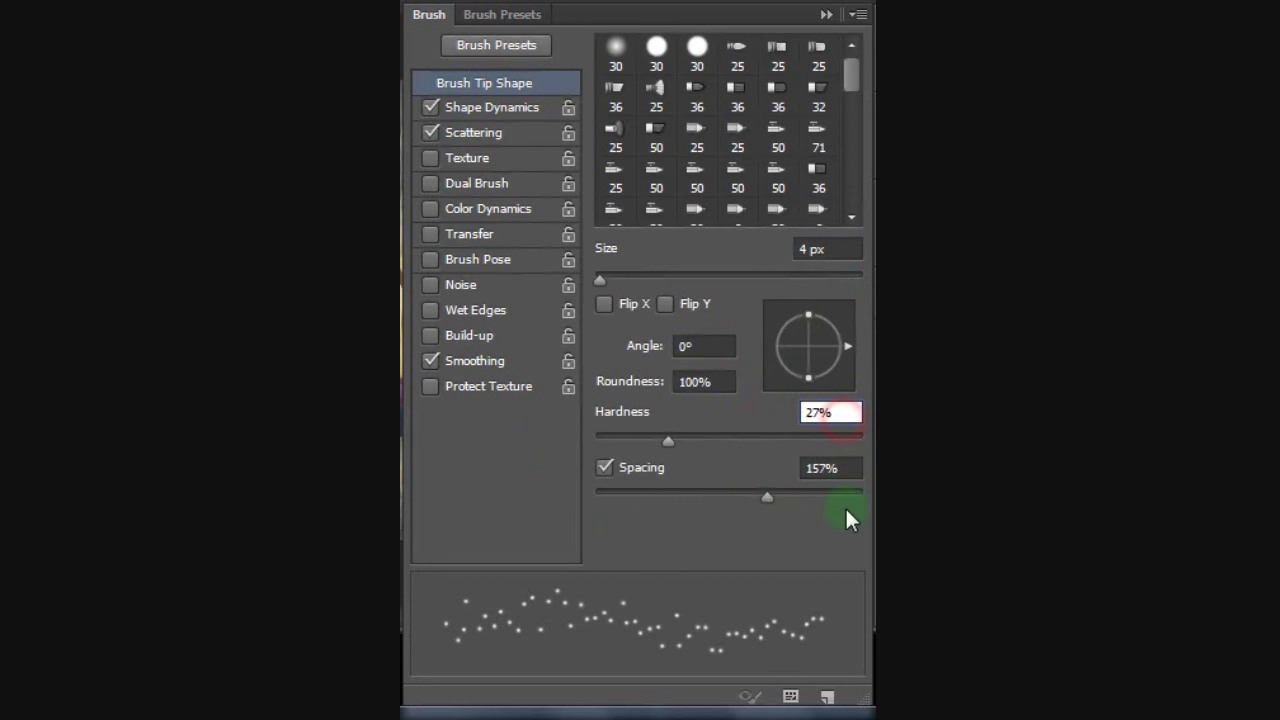
click(856, 470)
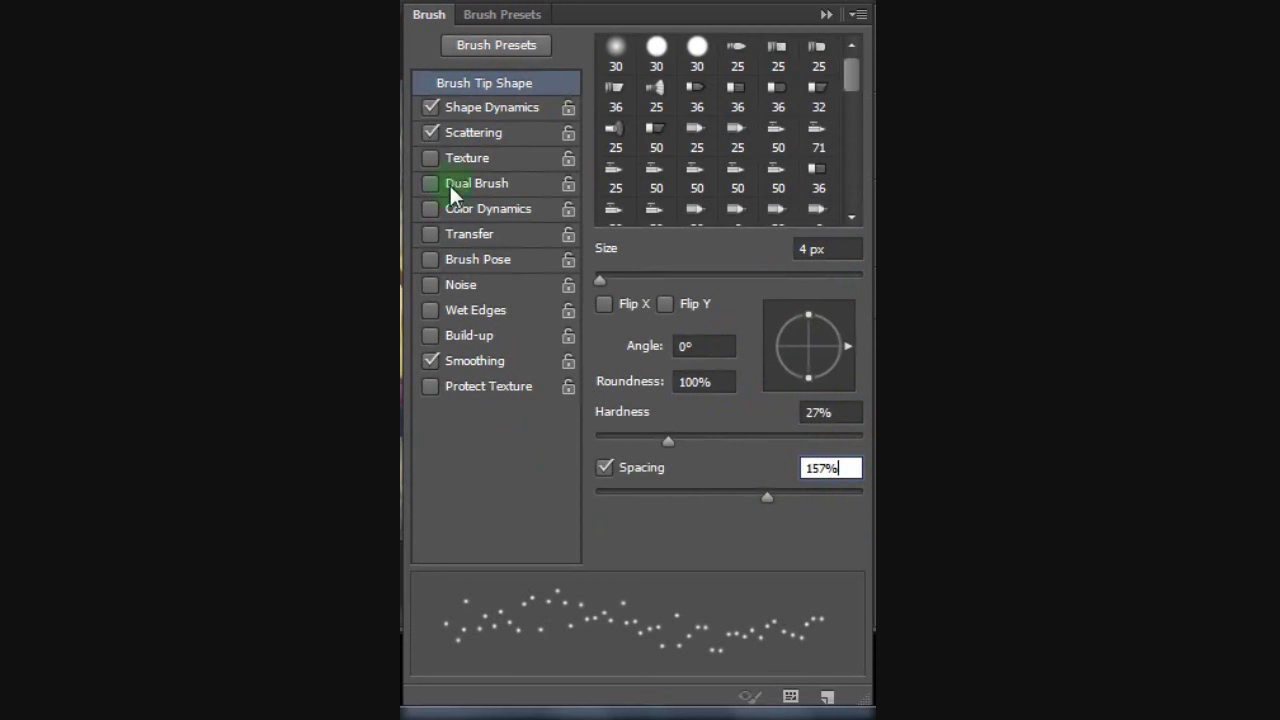
click(505, 108)
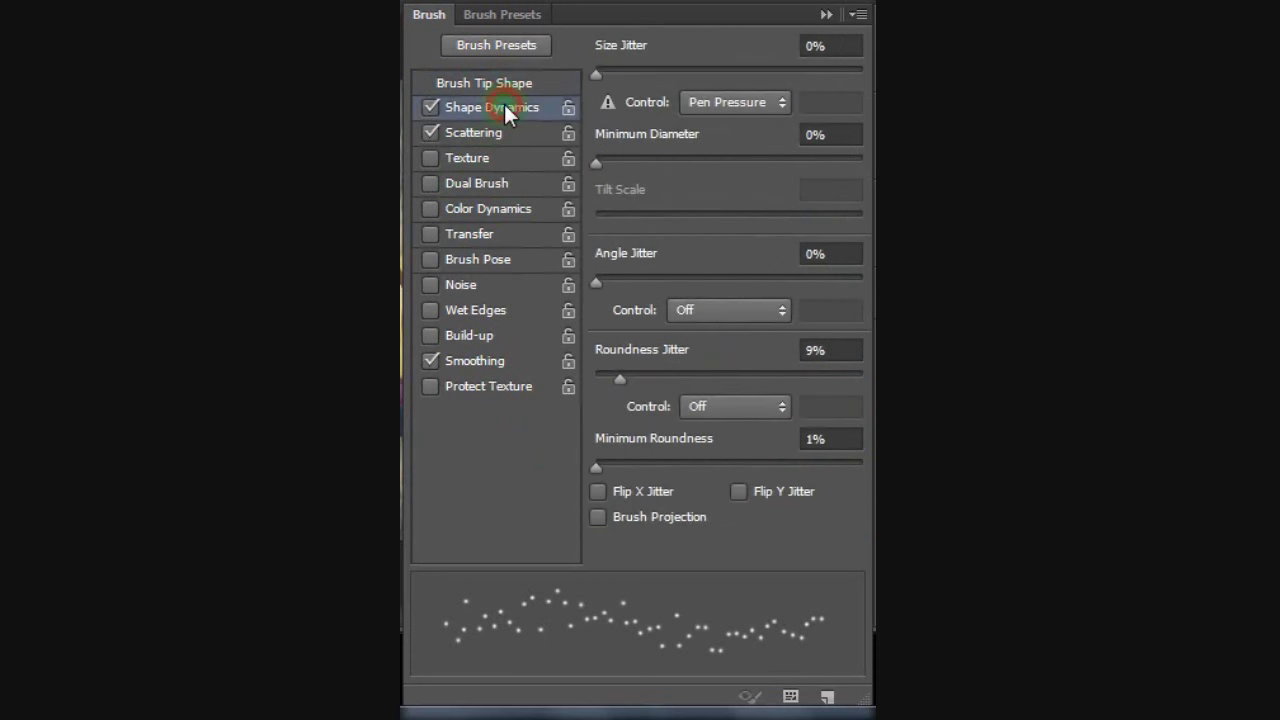
click(850, 45)
click(840, 136)
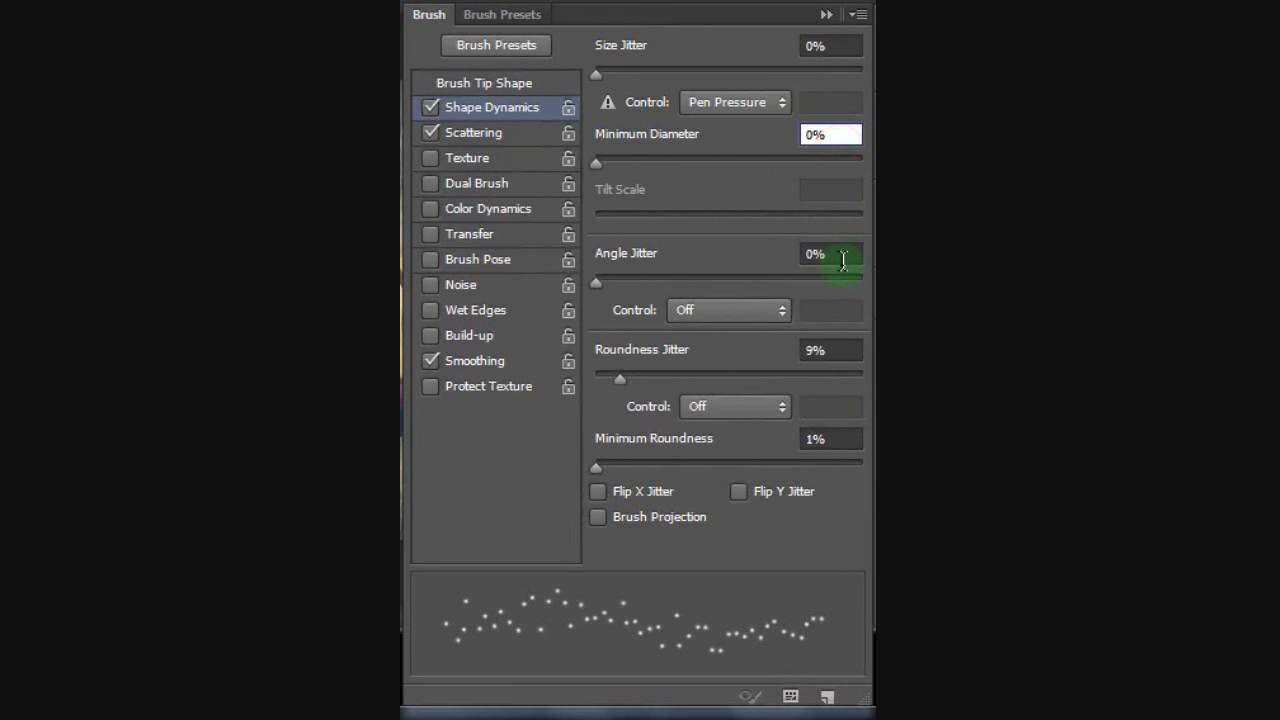
click(841, 256)
click(845, 352)
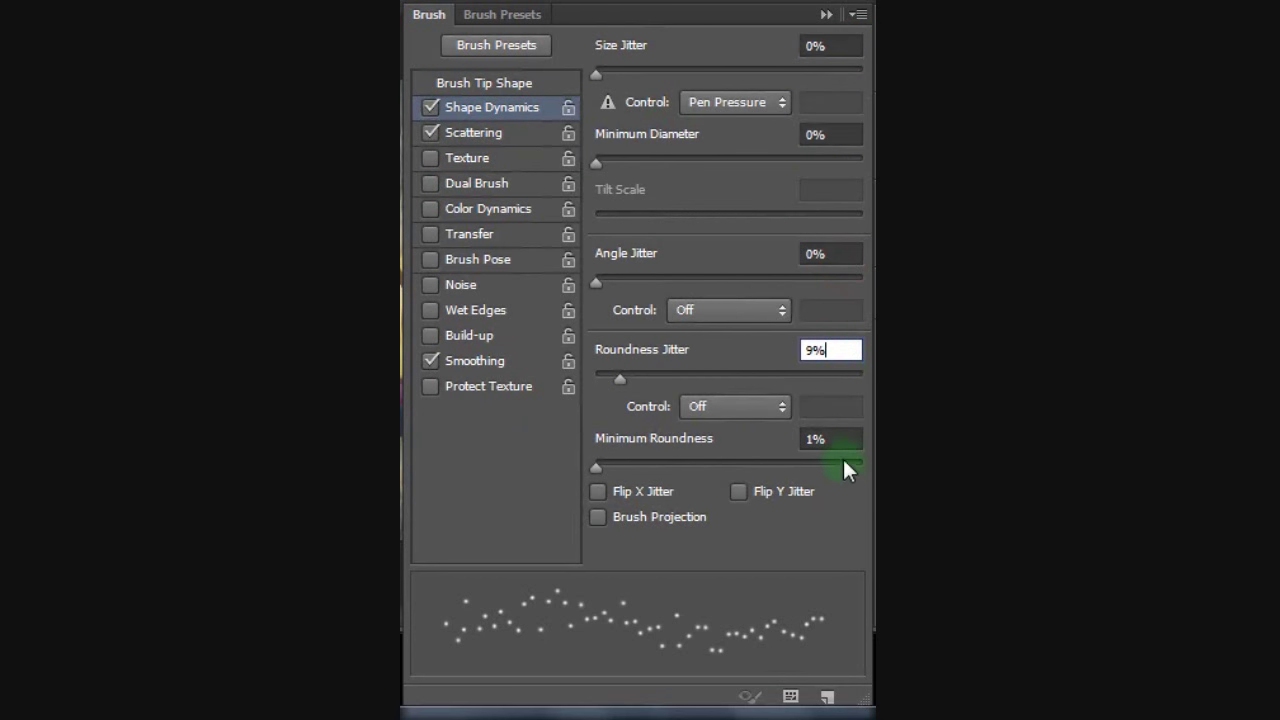
click(855, 443)
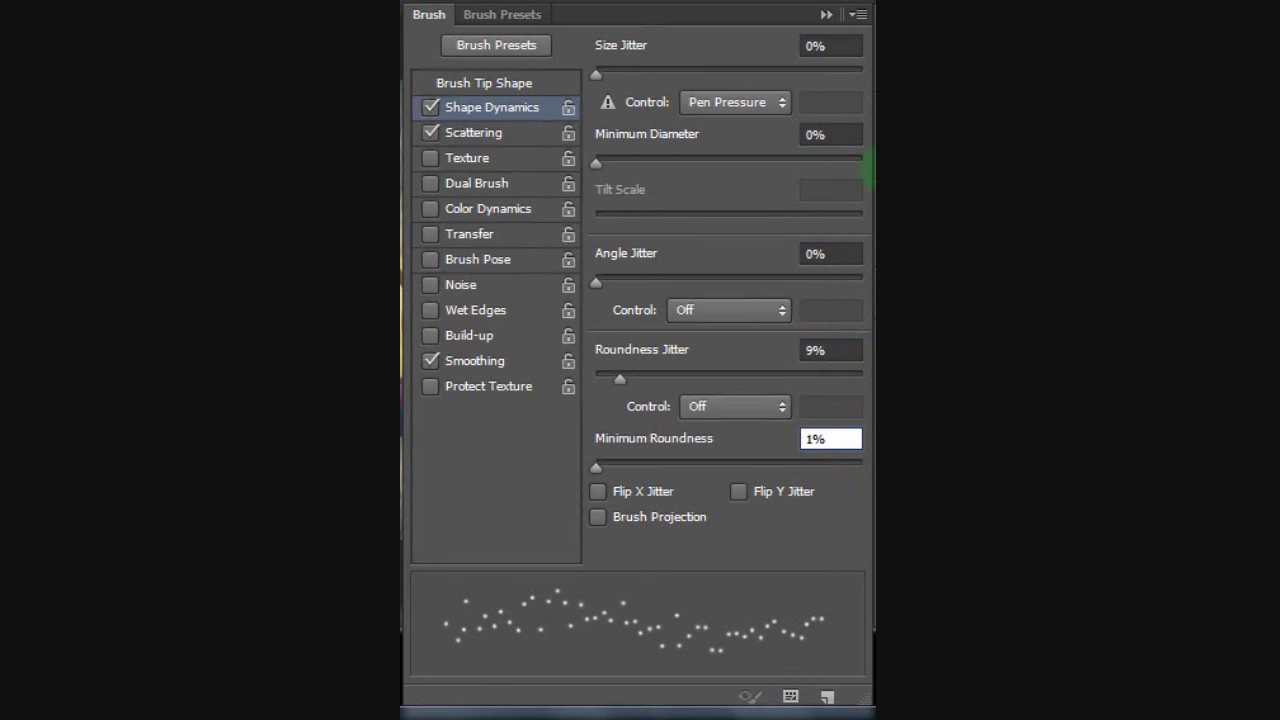
click(491, 134)
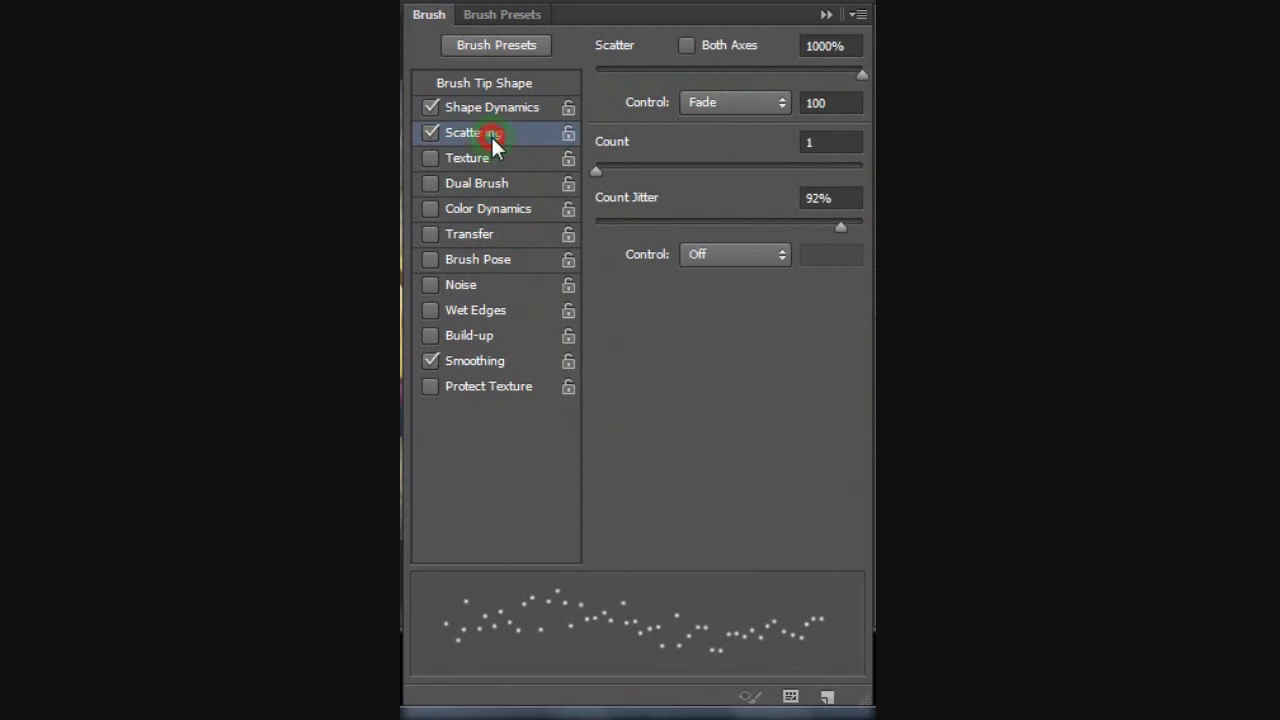
click(849, 47)
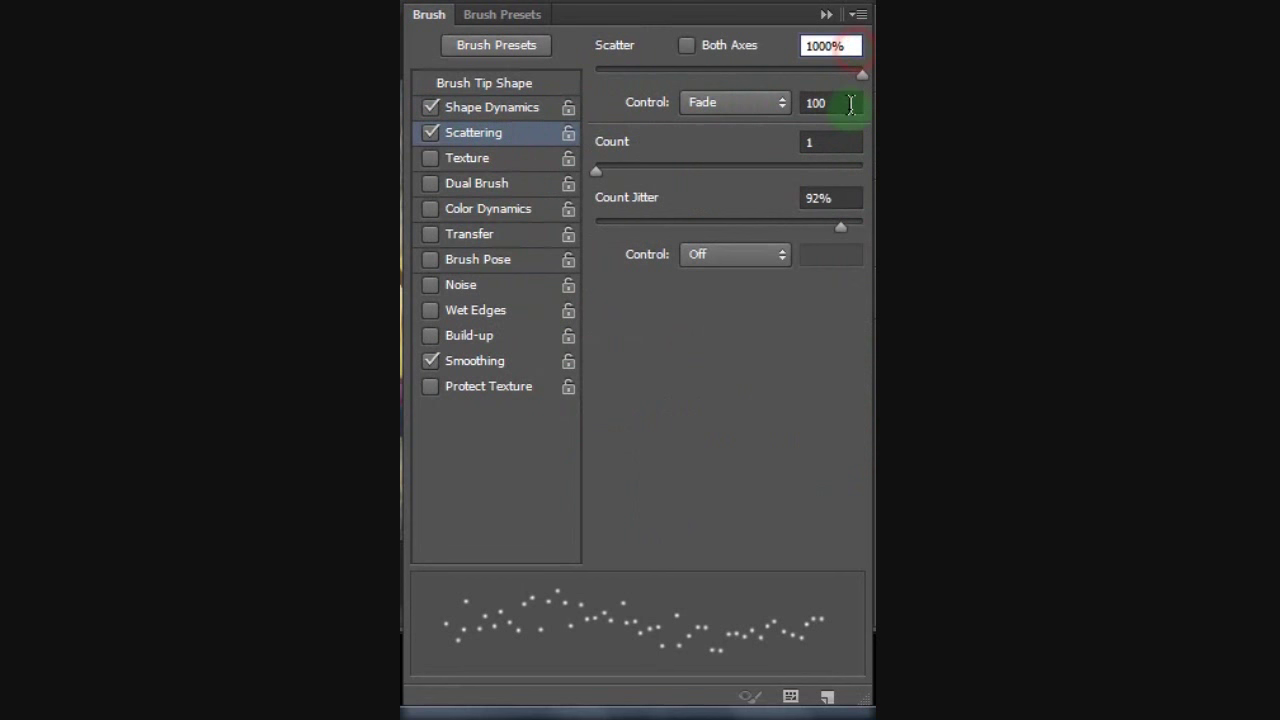
click(849, 103)
click(843, 146)
click(845, 197)
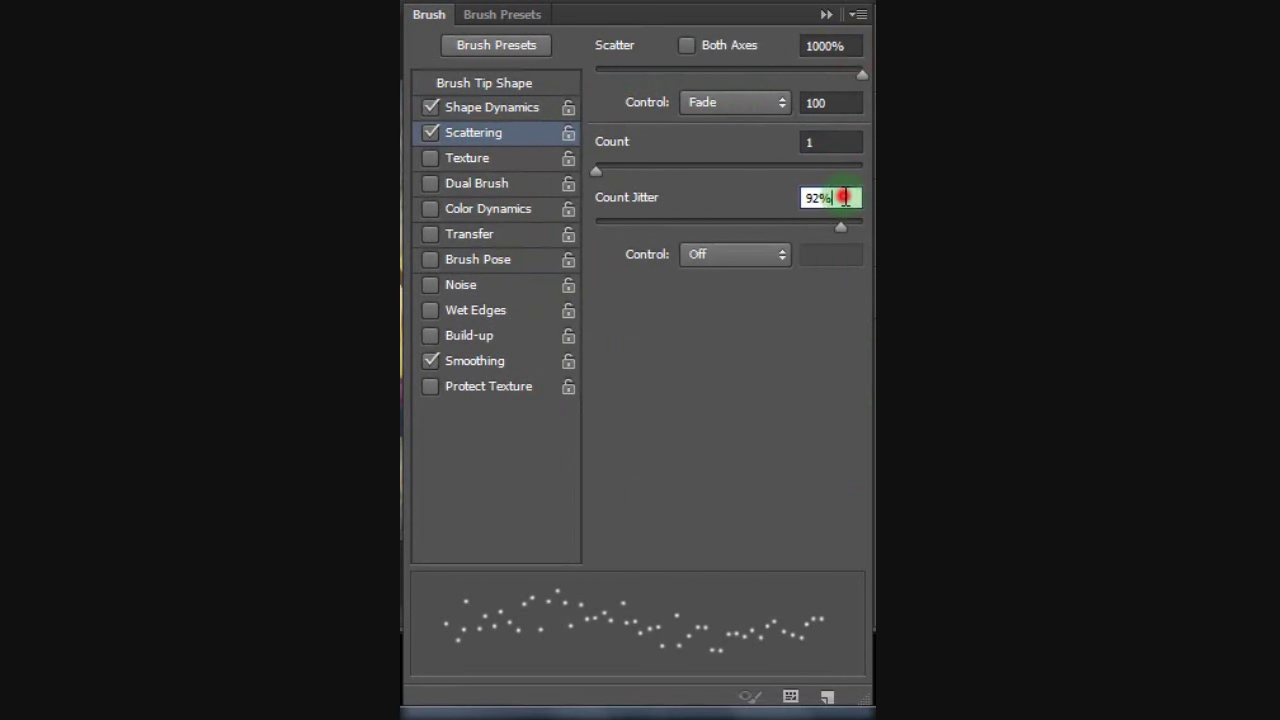
click(775, 108)
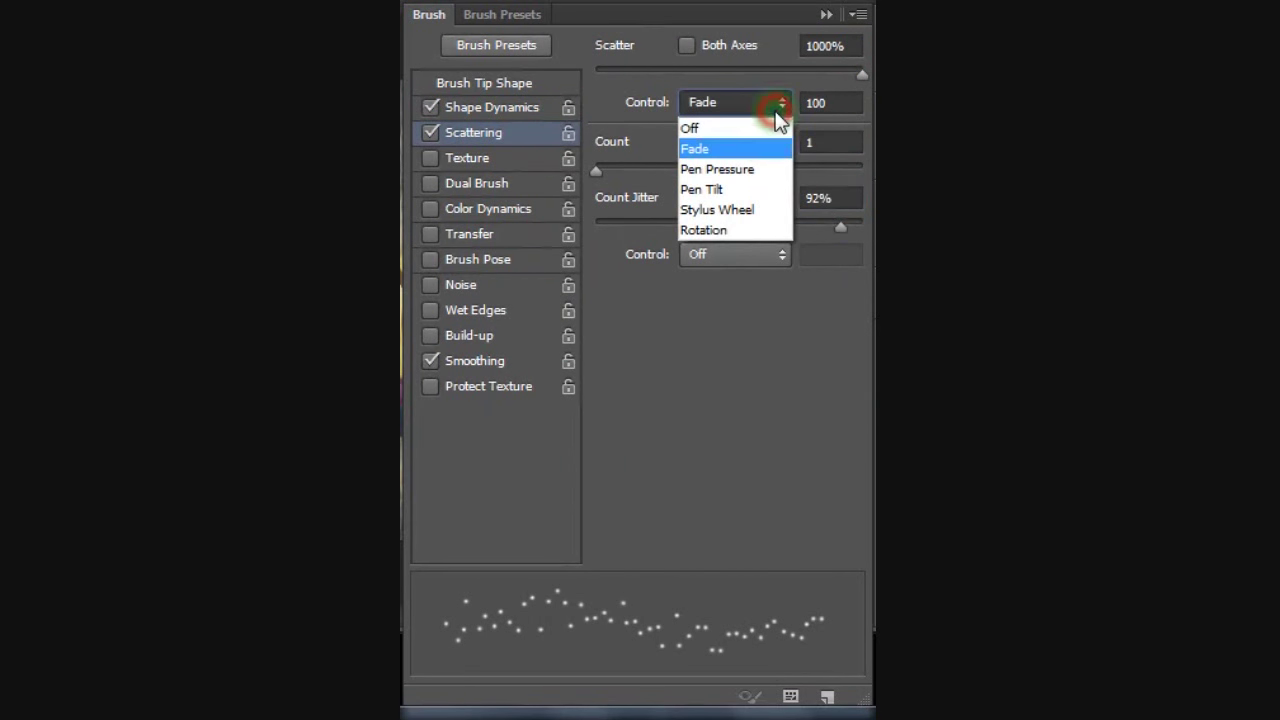
click(762, 142)
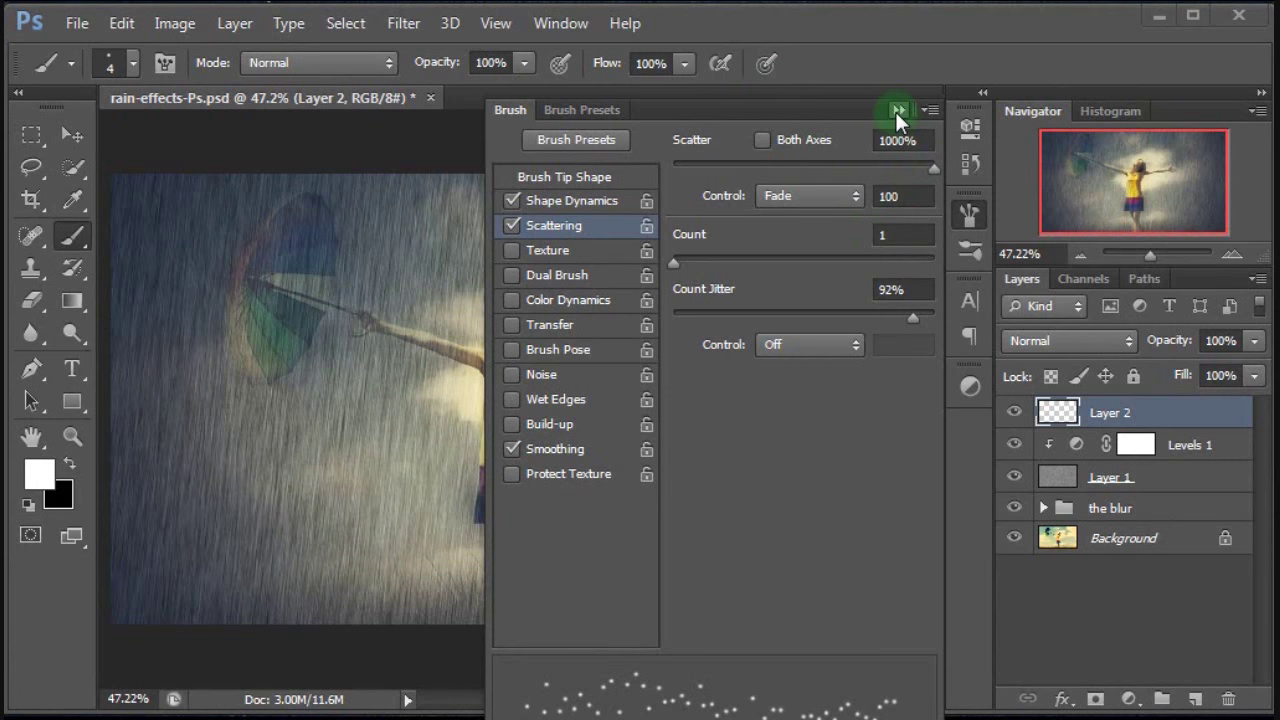
click(897, 109)
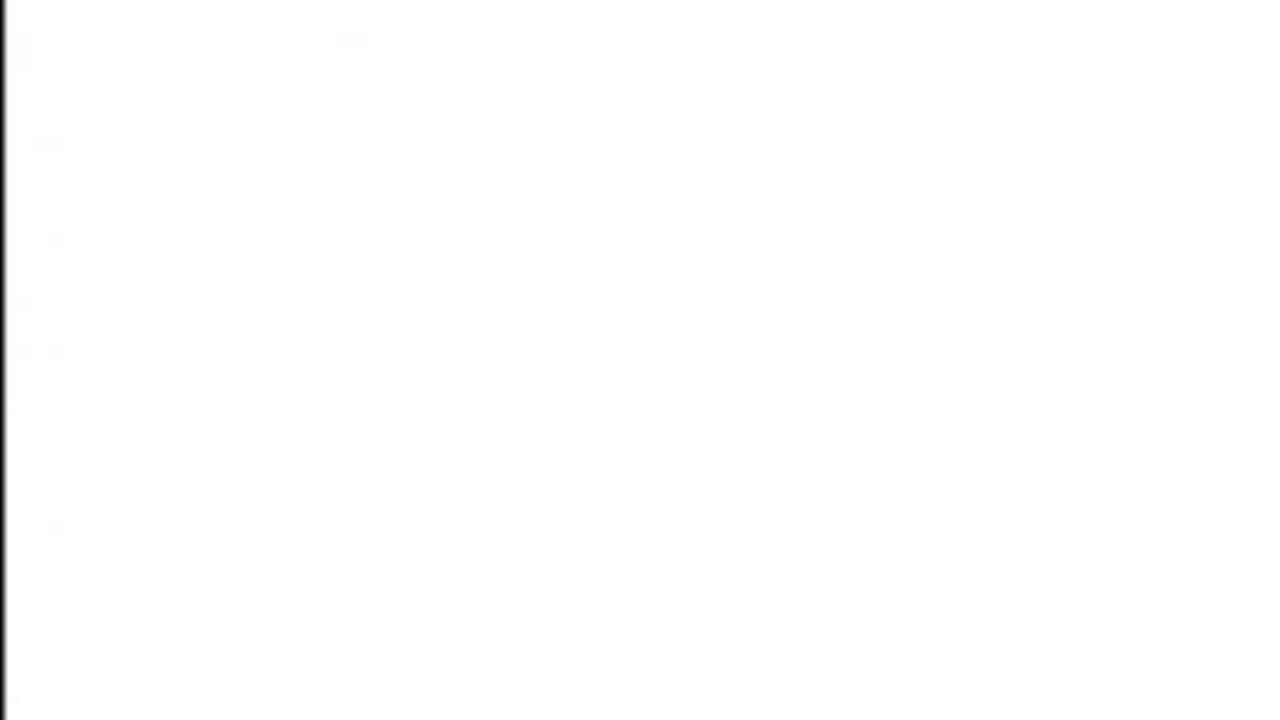
Paint white drip strokes along the umbrella's left edge and below the raised arm.
drag(243, 385, 232, 460)
drag(314, 451, 300, 640)
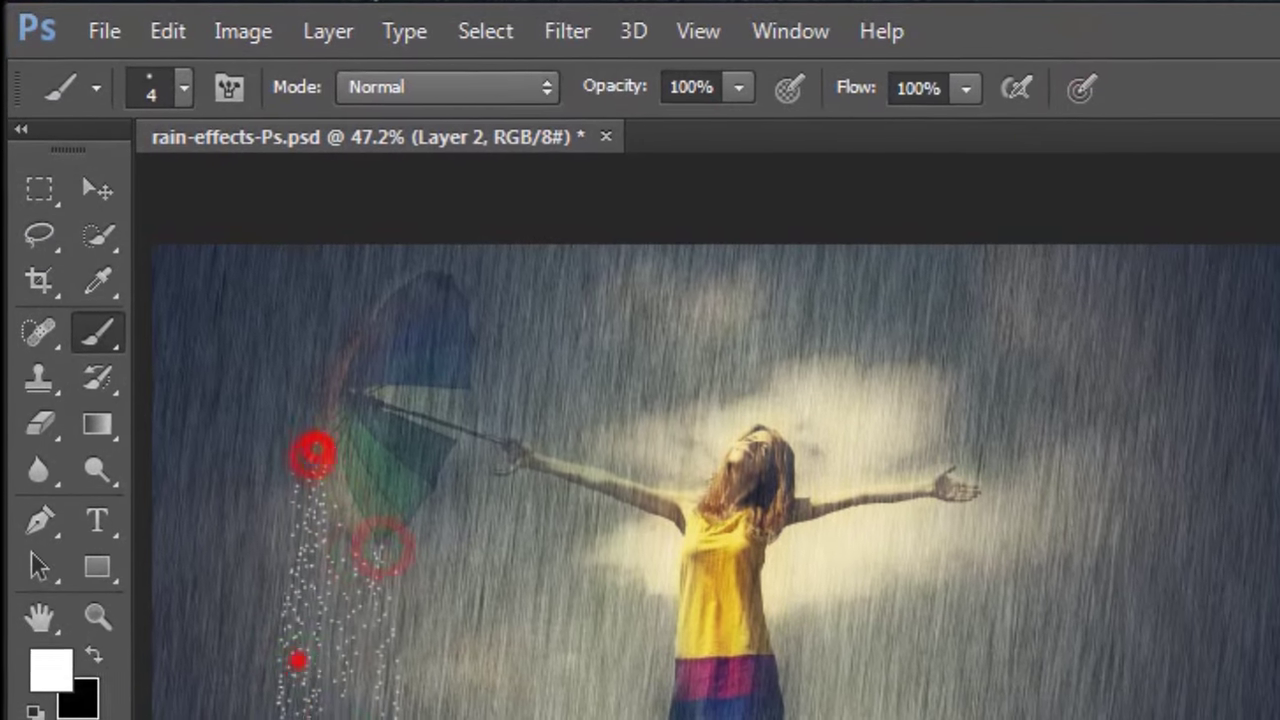
drag(323, 363, 257, 686)
drag(371, 280, 245, 528)
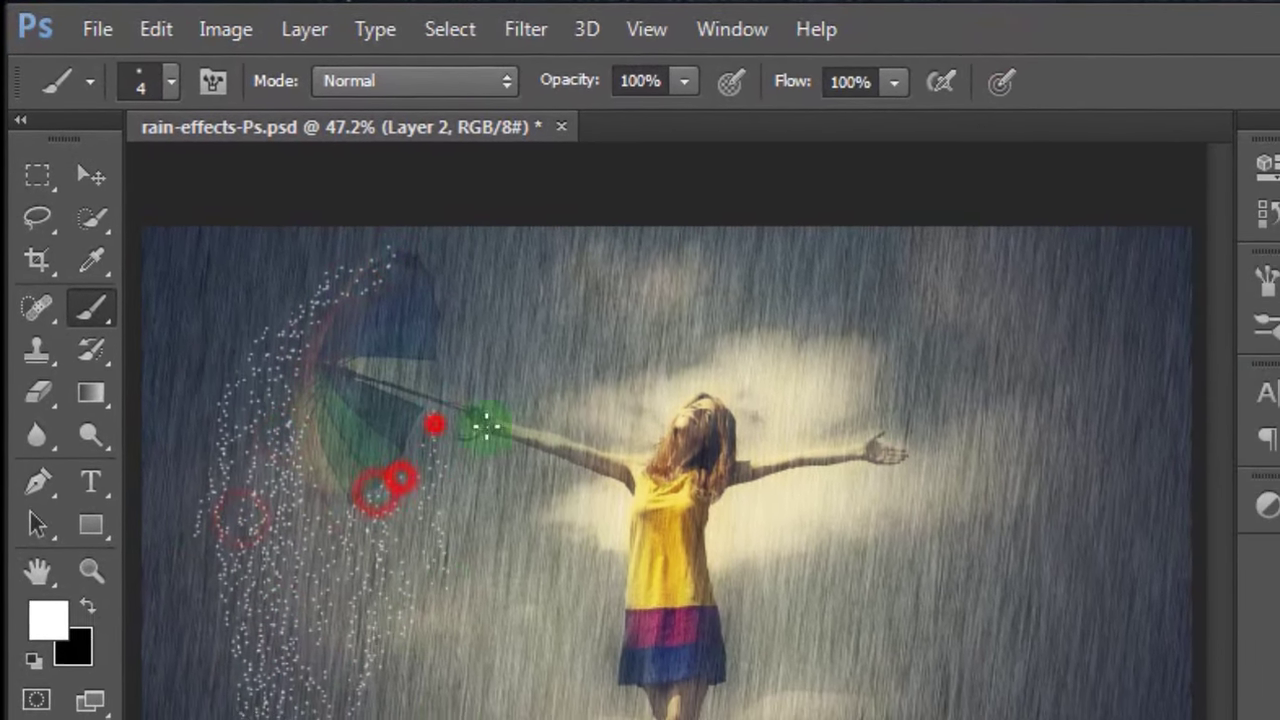
drag(493, 410, 530, 690)
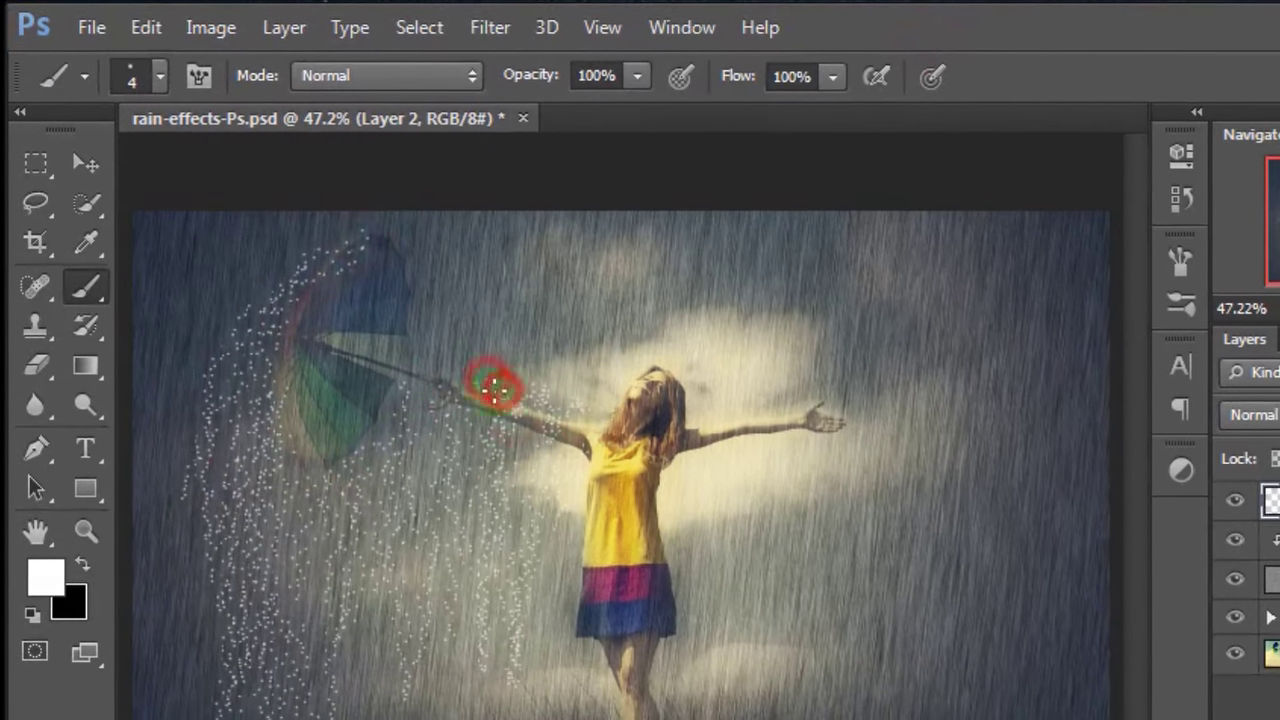
click(148, 28)
key(Escape)
Dab white droplets onto the skirt and around the girl.
click(642, 547)
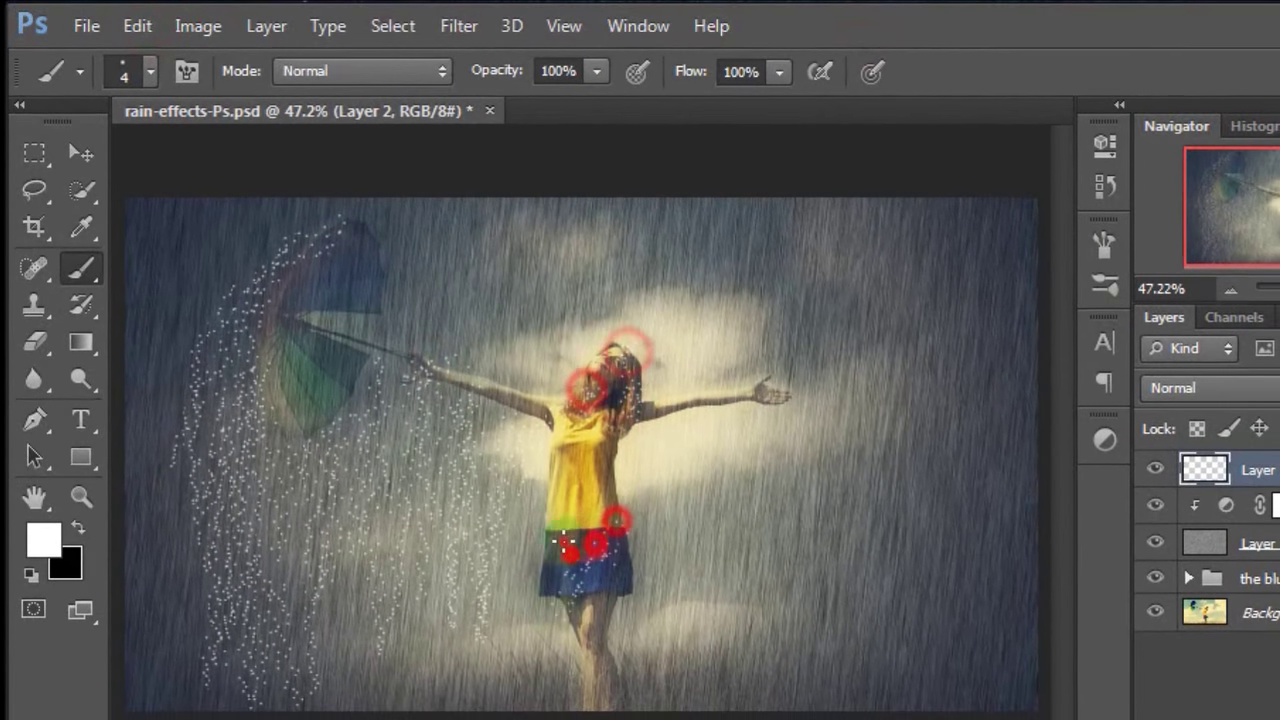
click(629, 597)
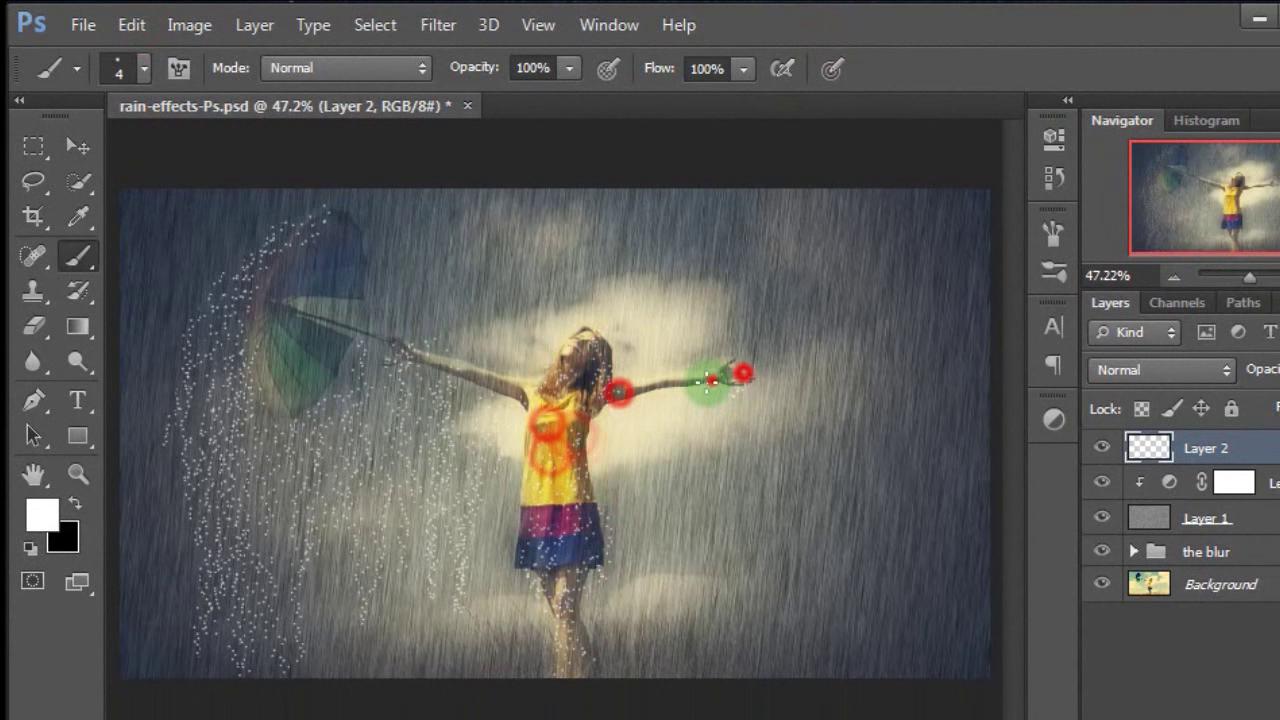
click(707, 381)
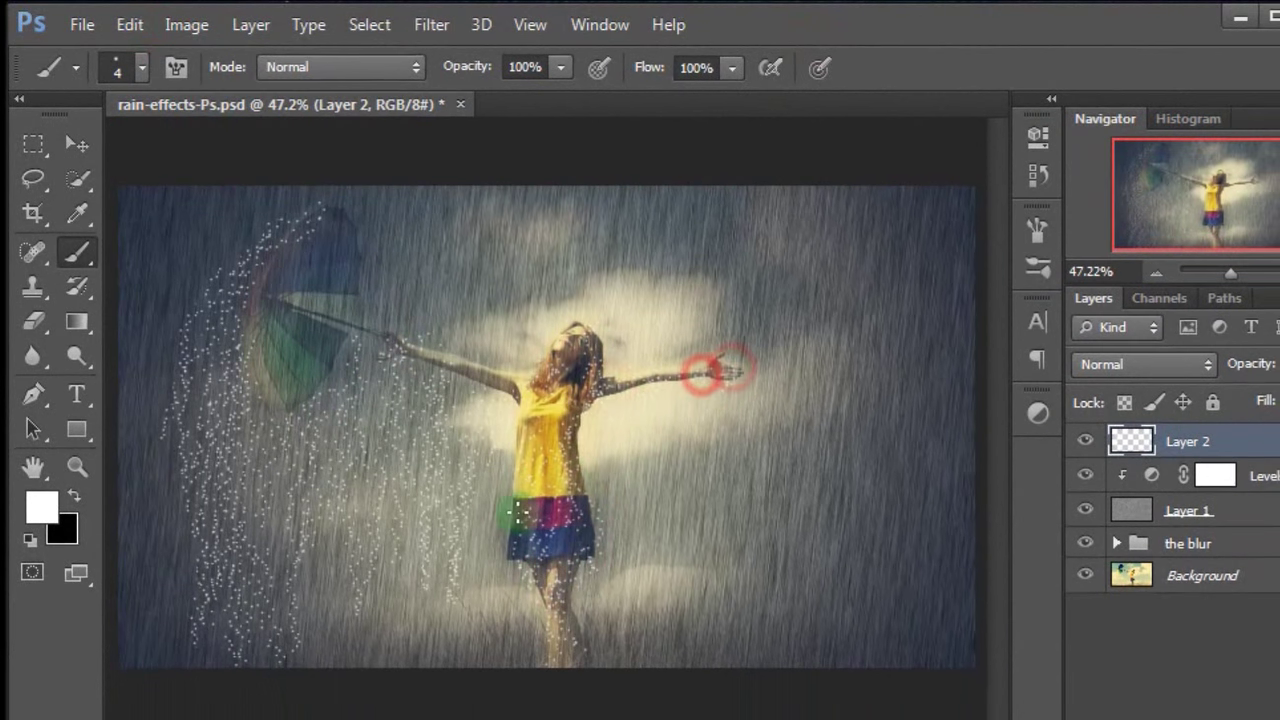
click(508, 520)
click(423, 534)
click(554, 634)
click(499, 411)
click(329, 387)
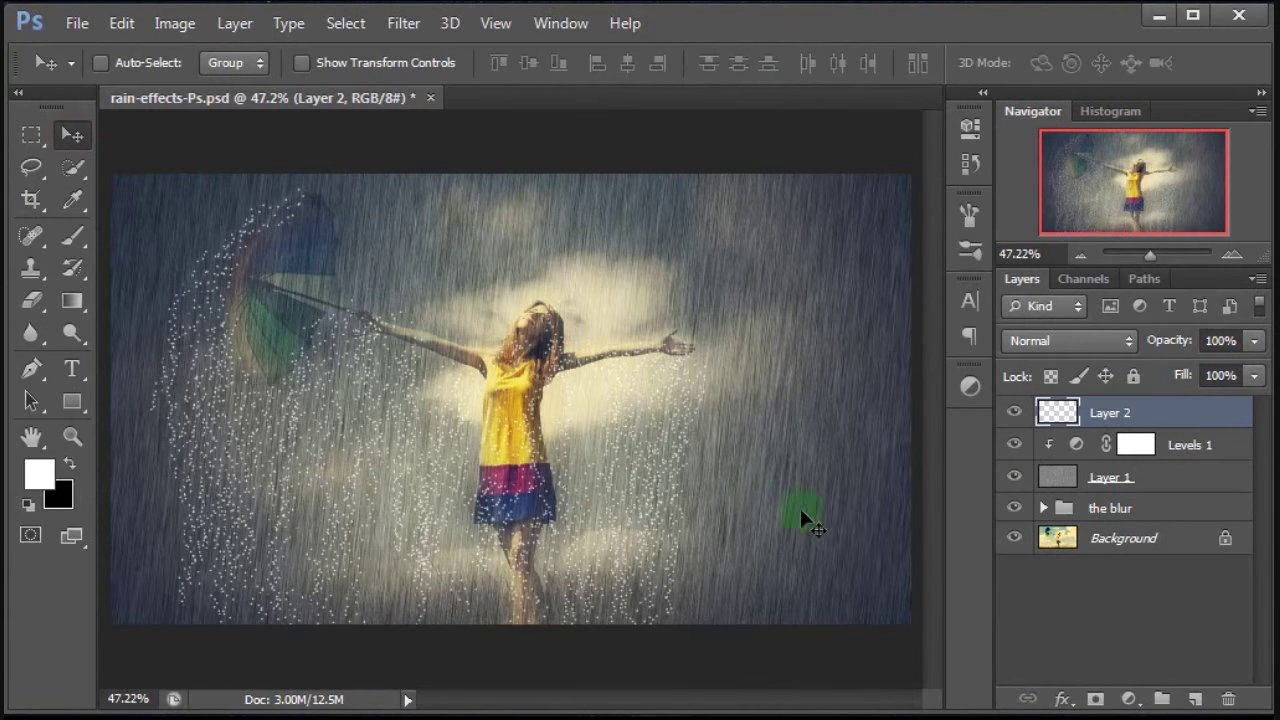
Blur Layer 2's white drips with Motion Blur at 84° and 8 pixels.
click(1015, 418)
click(400, 33)
mouse_move(450, 273)
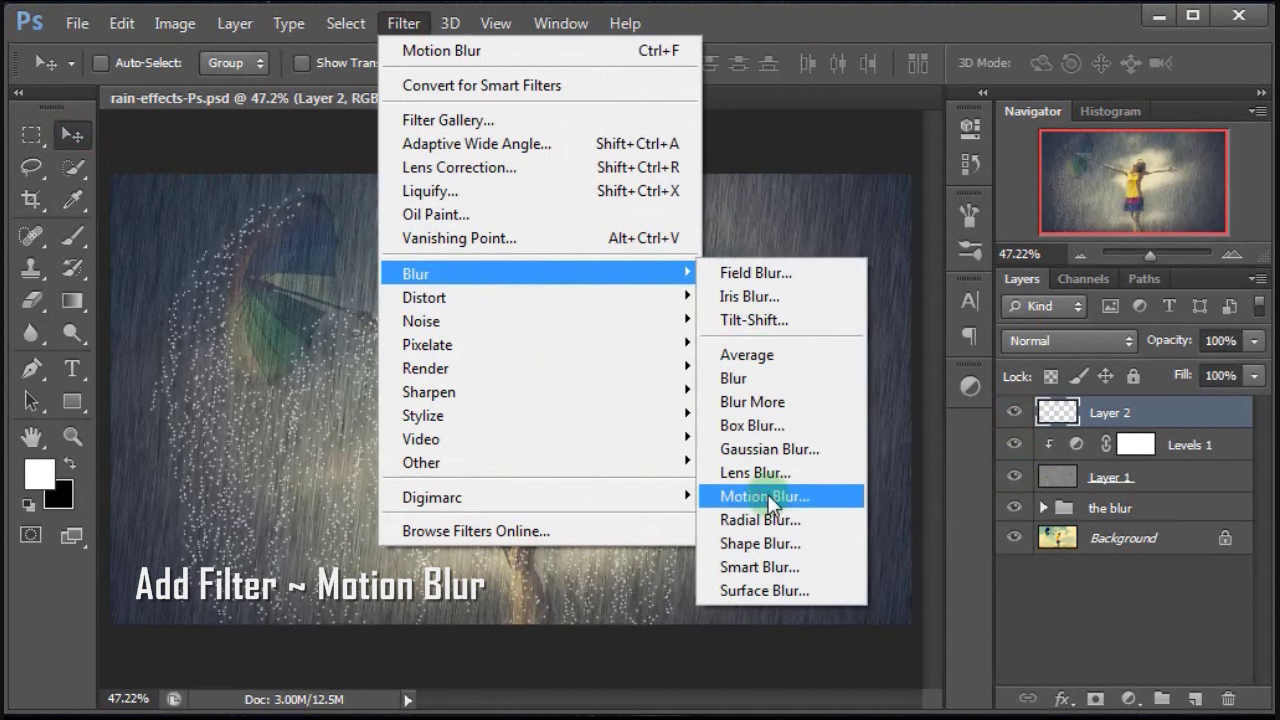
click(765, 496)
click(578, 388)
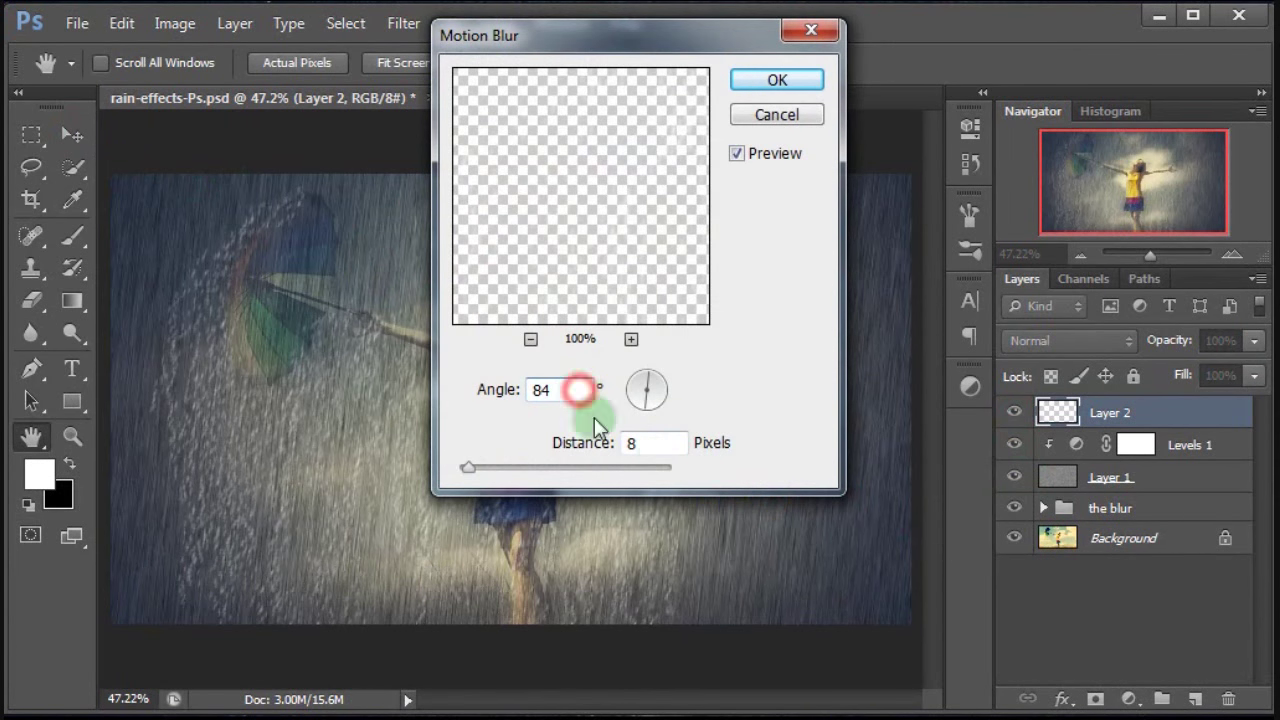
click(676, 442)
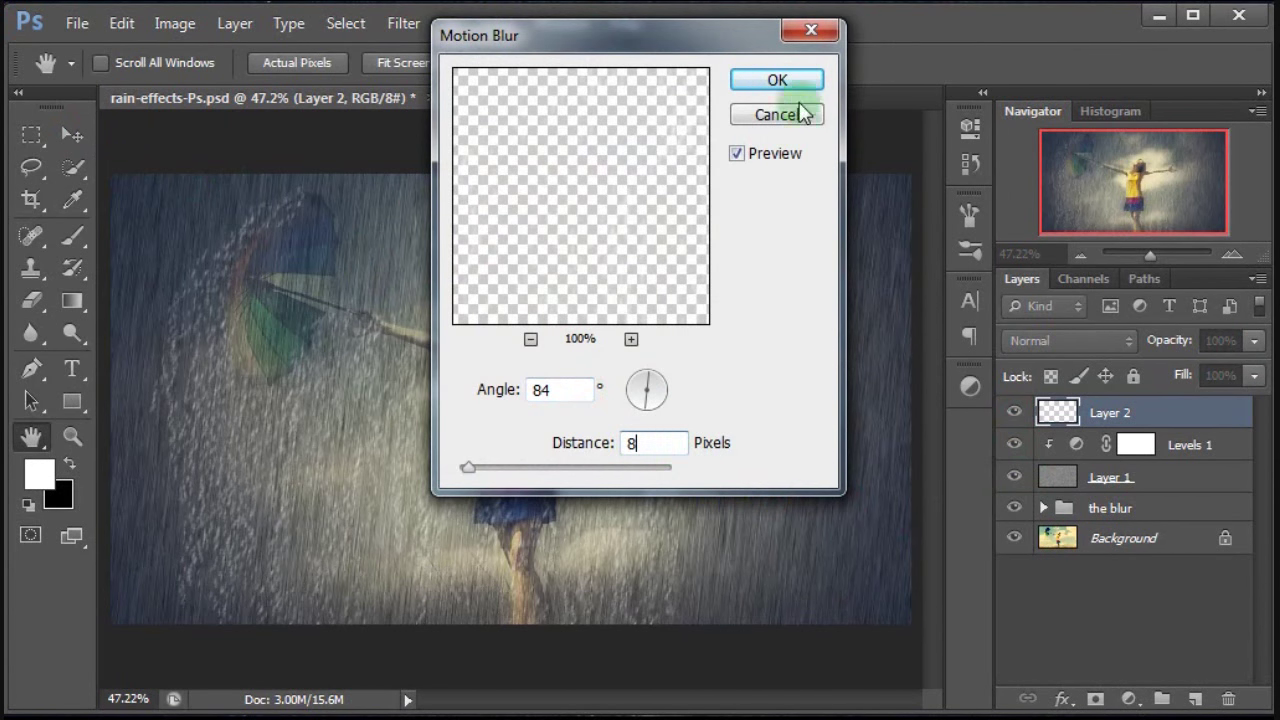
click(800, 83)
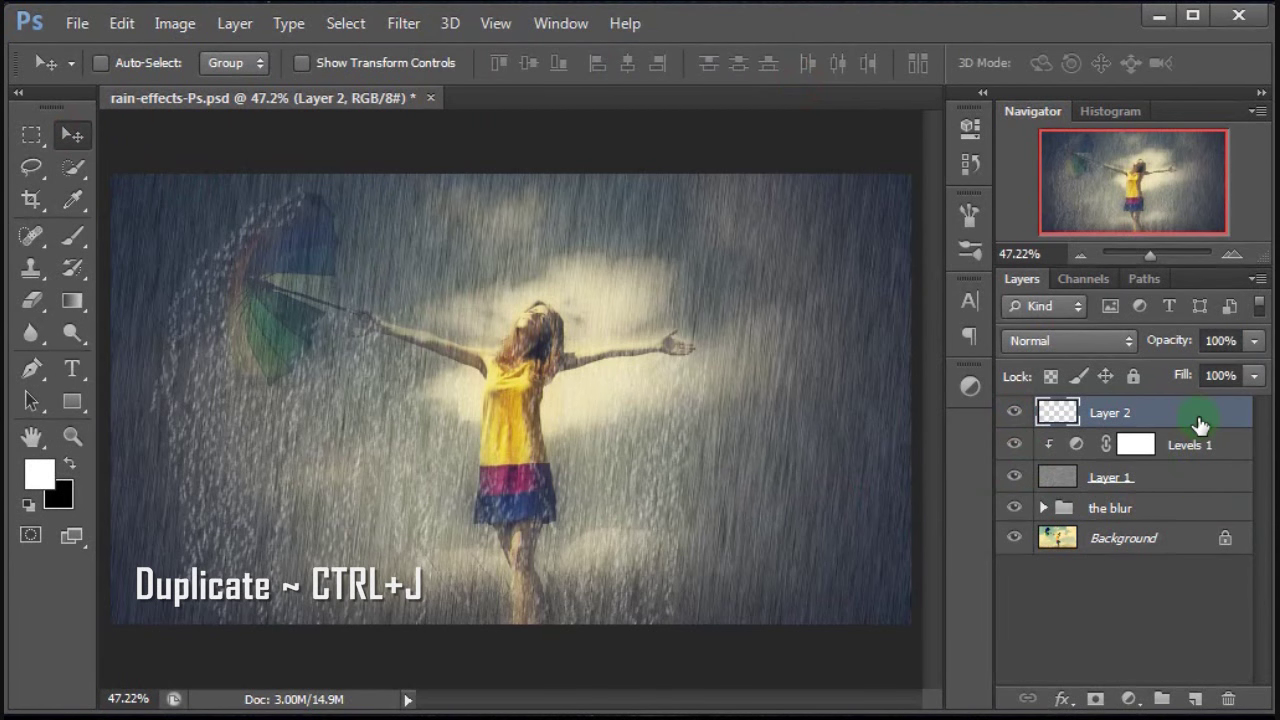
Duplicate Layer 2 with Ctrl+J and give Layer 2 copy 70% opacity.
key(ctrl+j)
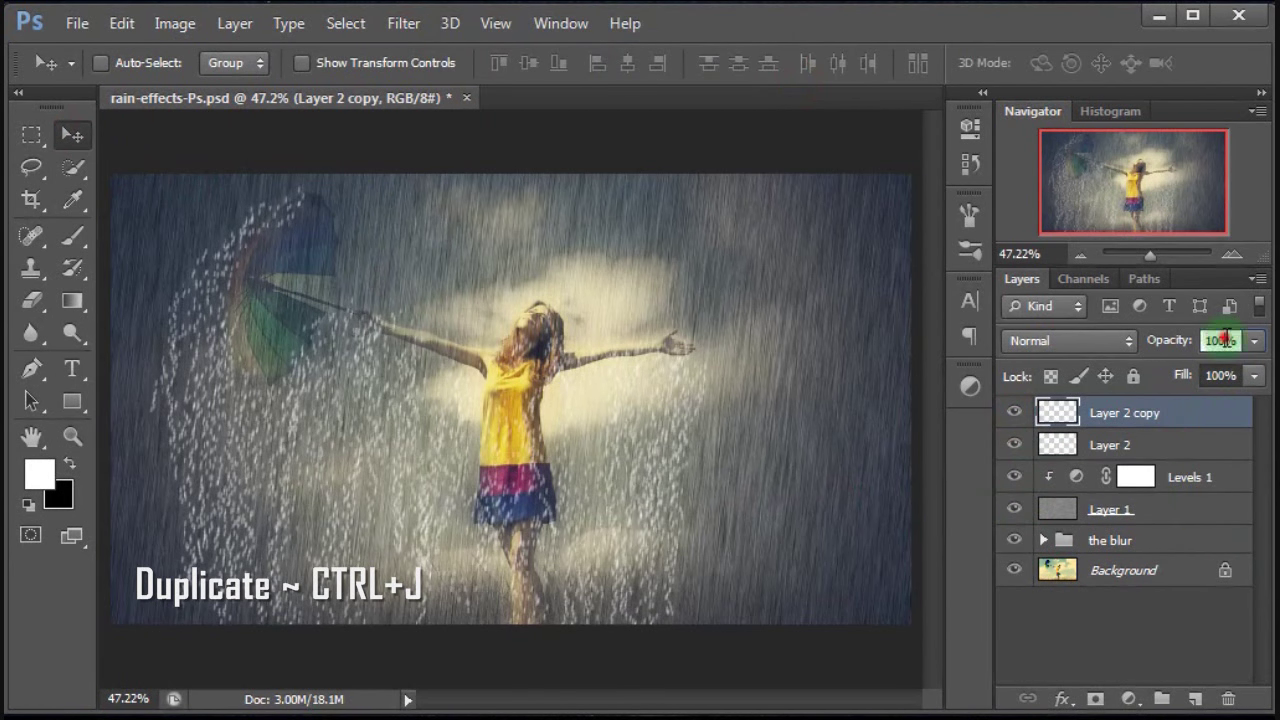
text(70)
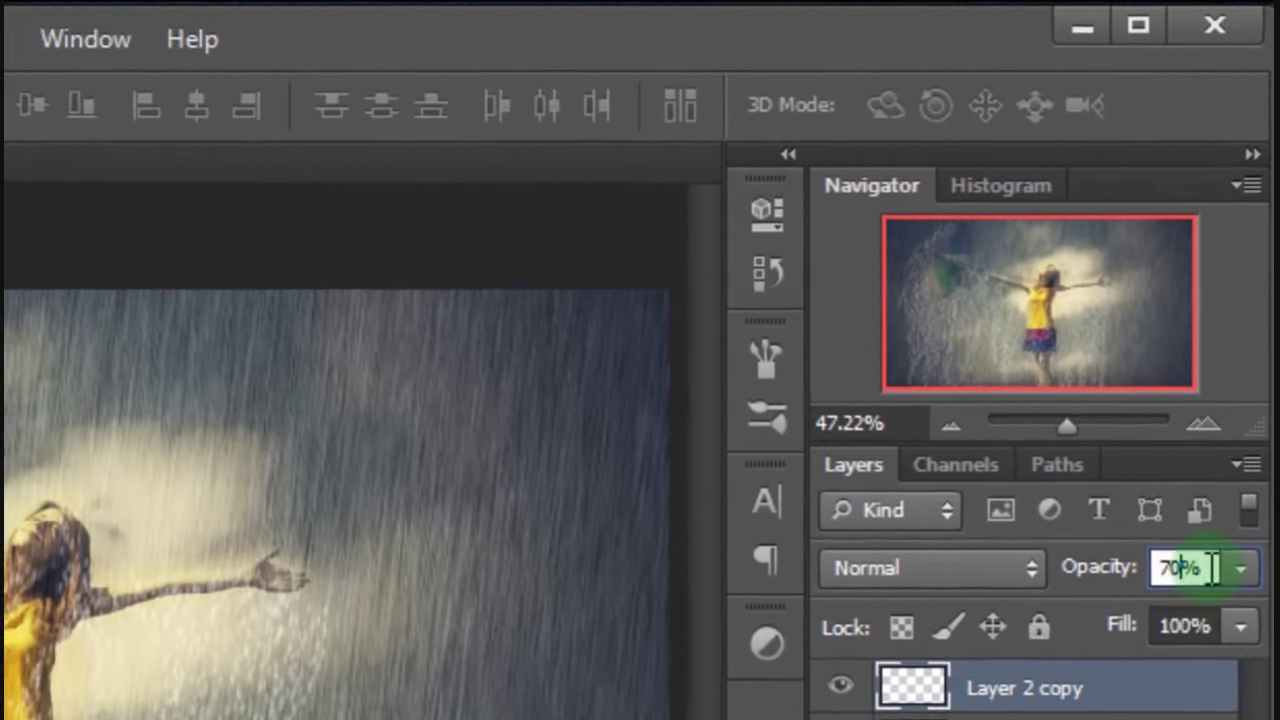
click(1210, 568)
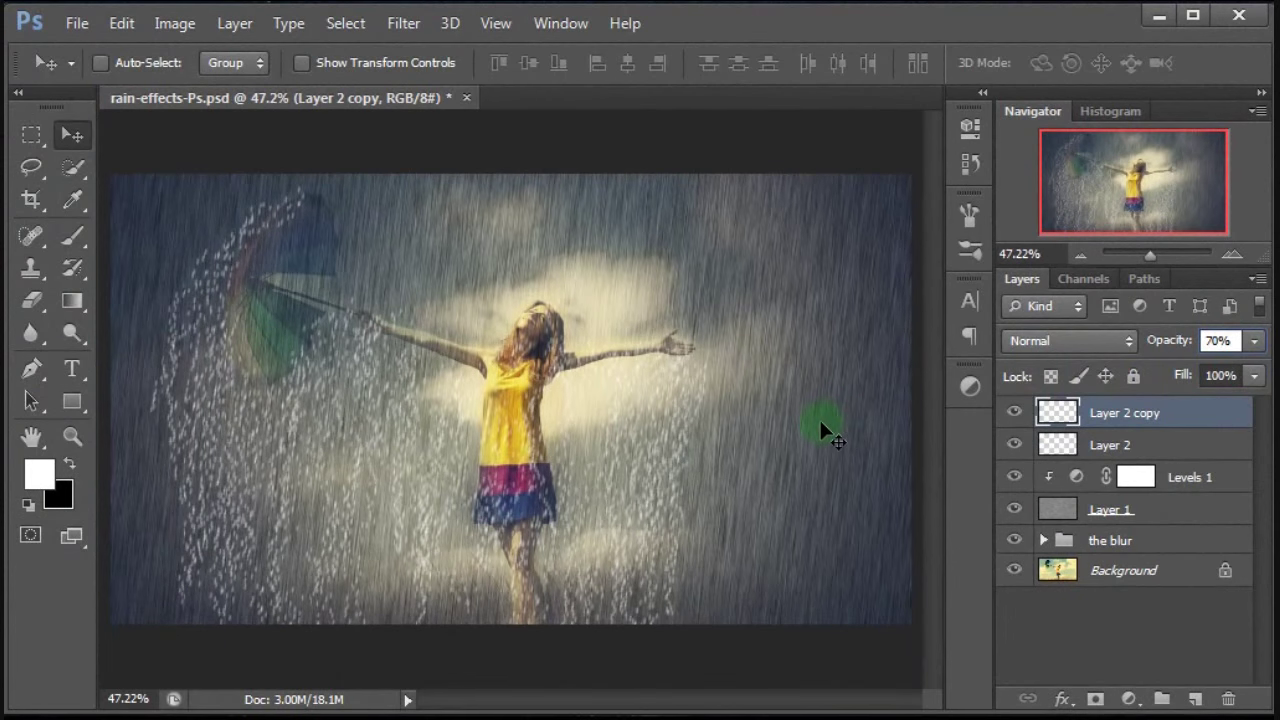
click(1122, 510)
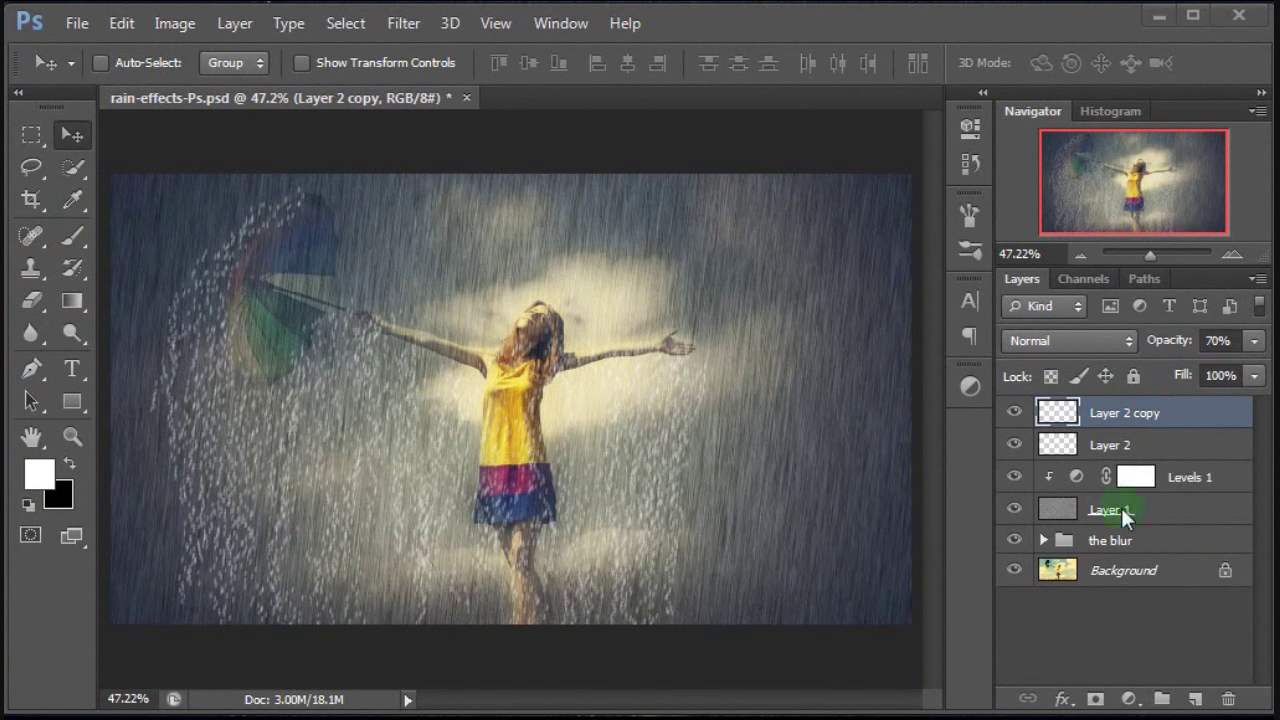
Group Layer 2 copy, Layer 2, Levels 1 and Layer 1 into a group named 'rain'.
ctrl+click(1198, 450)
ctrl+click(1198, 477)
ctrl+click(1198, 510)
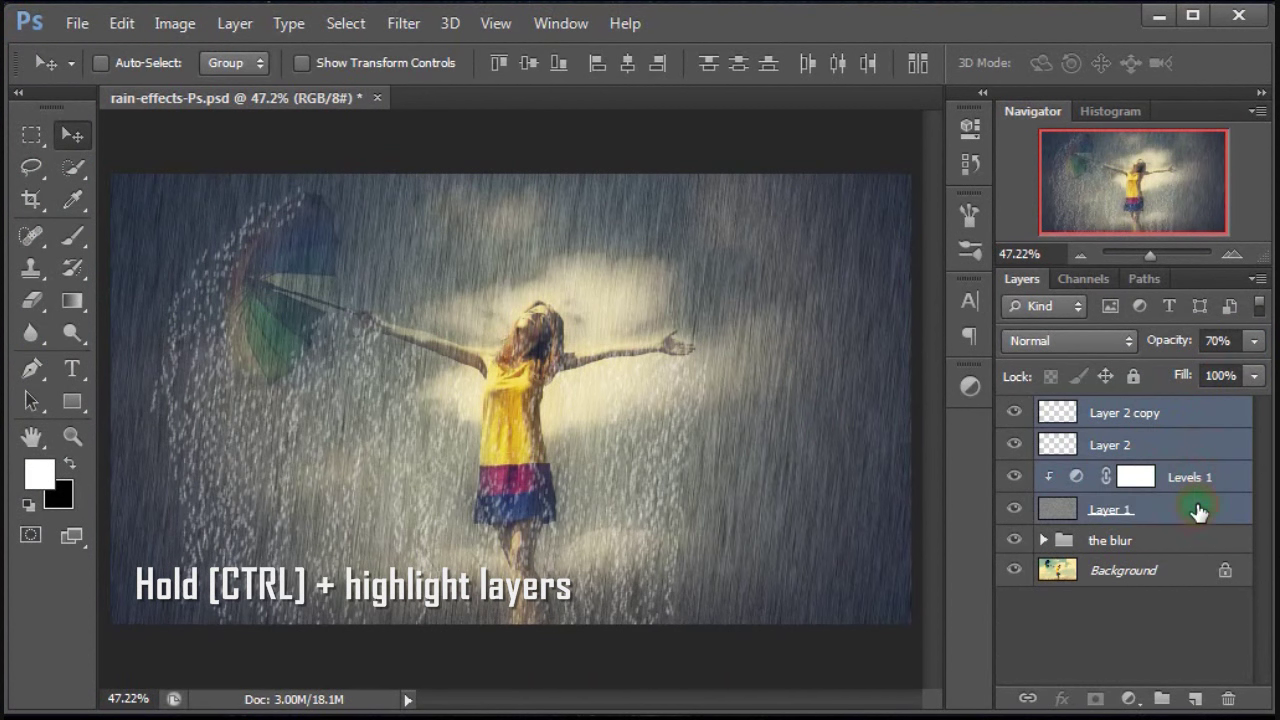
key(ctrl+g)
text(rain)
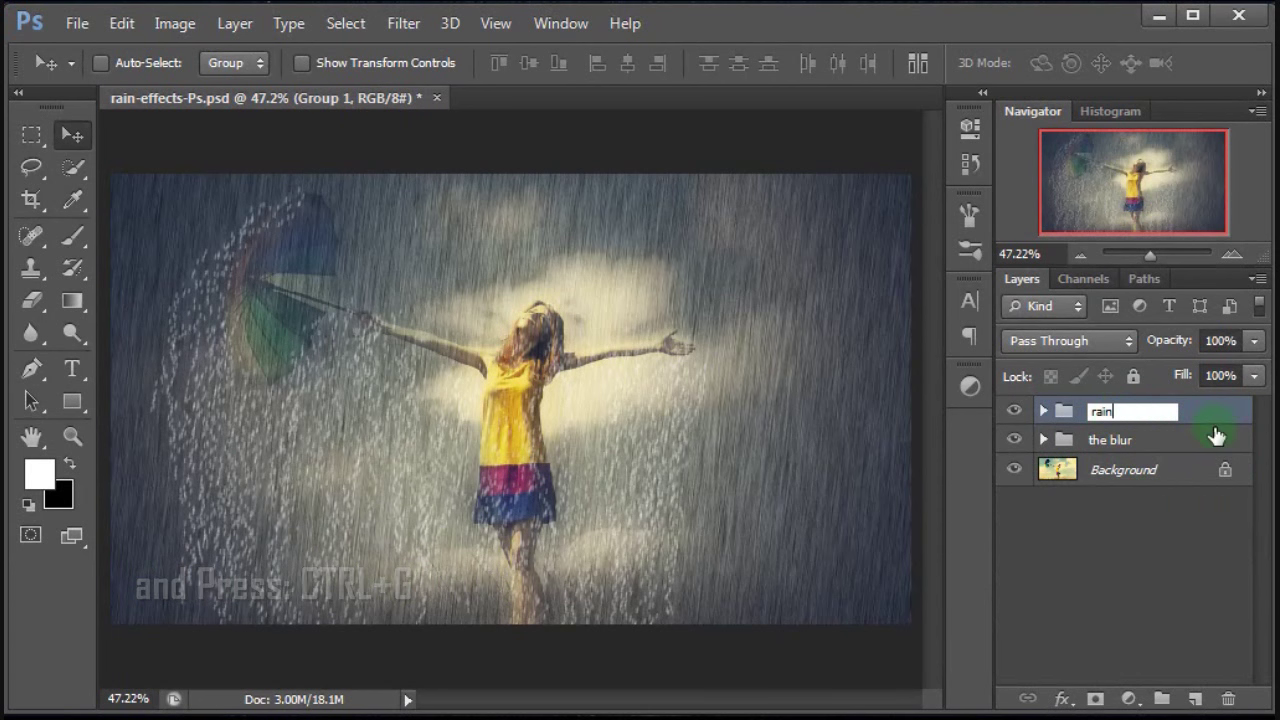
click(1217, 425)
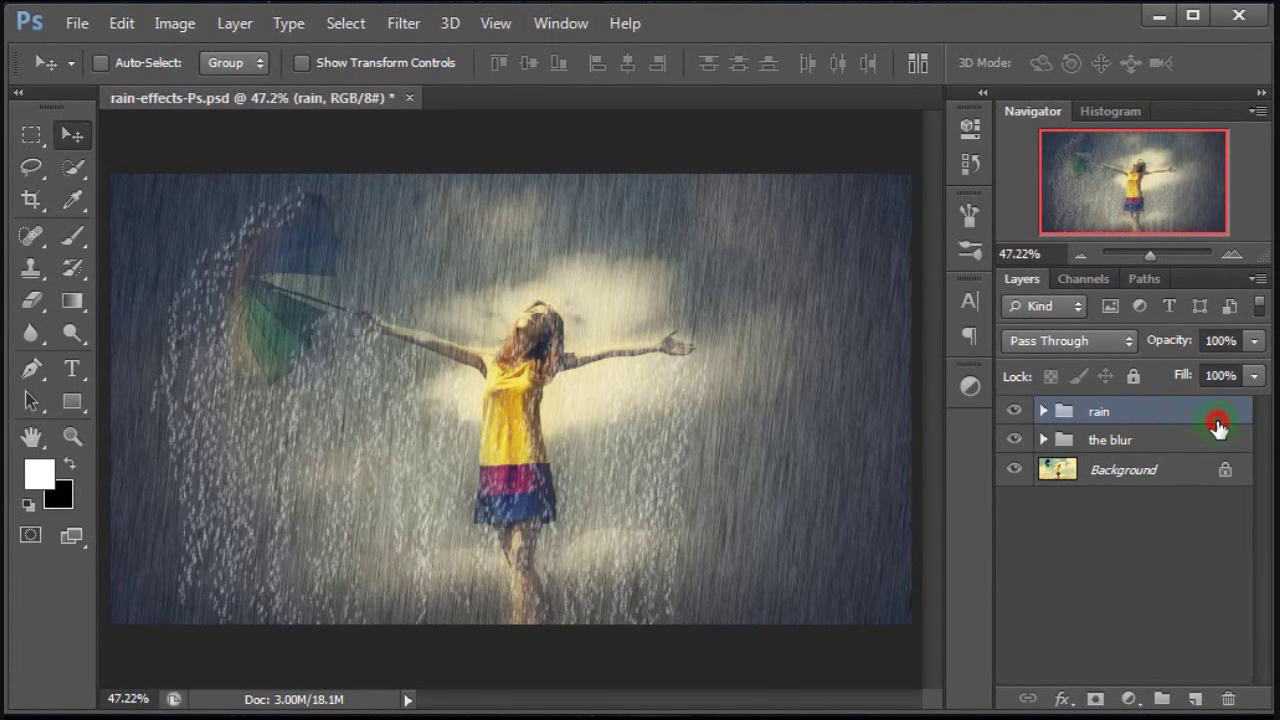
Toggle the rain group's visibility to compare, then duplicate it as rain copy.
click(1014, 411)
click(1014, 416)
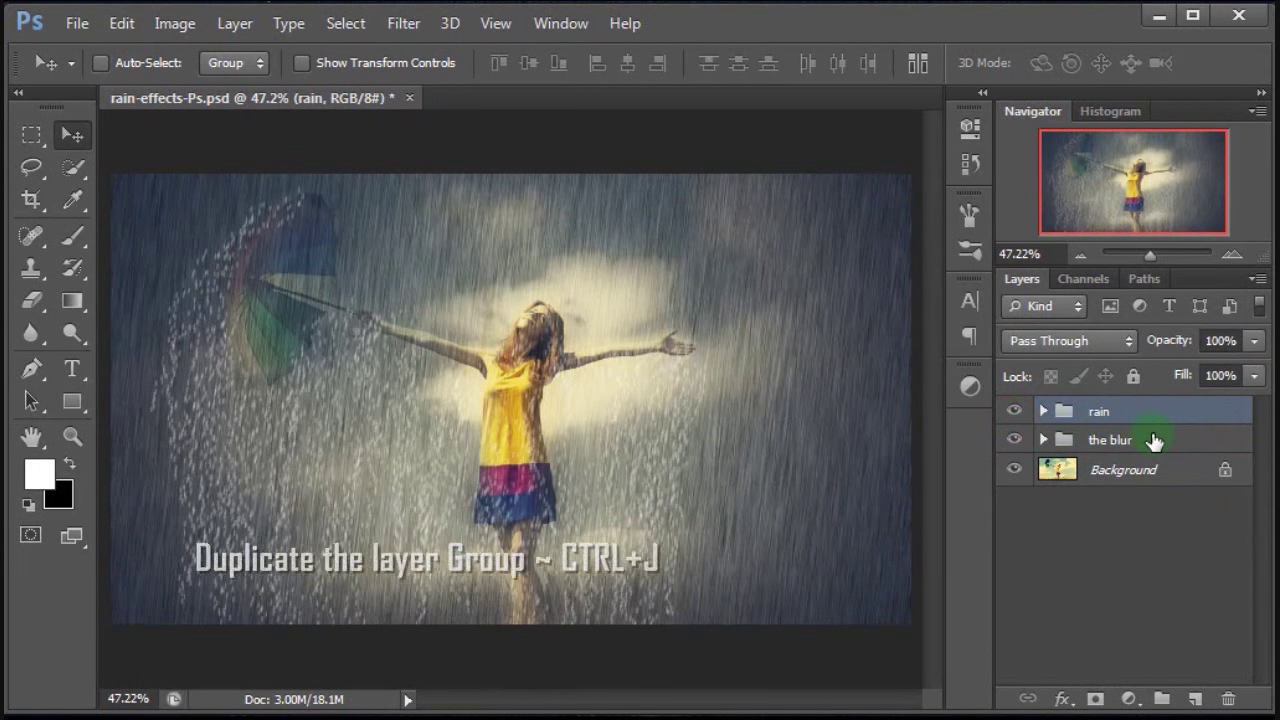
key(ctrl+j)
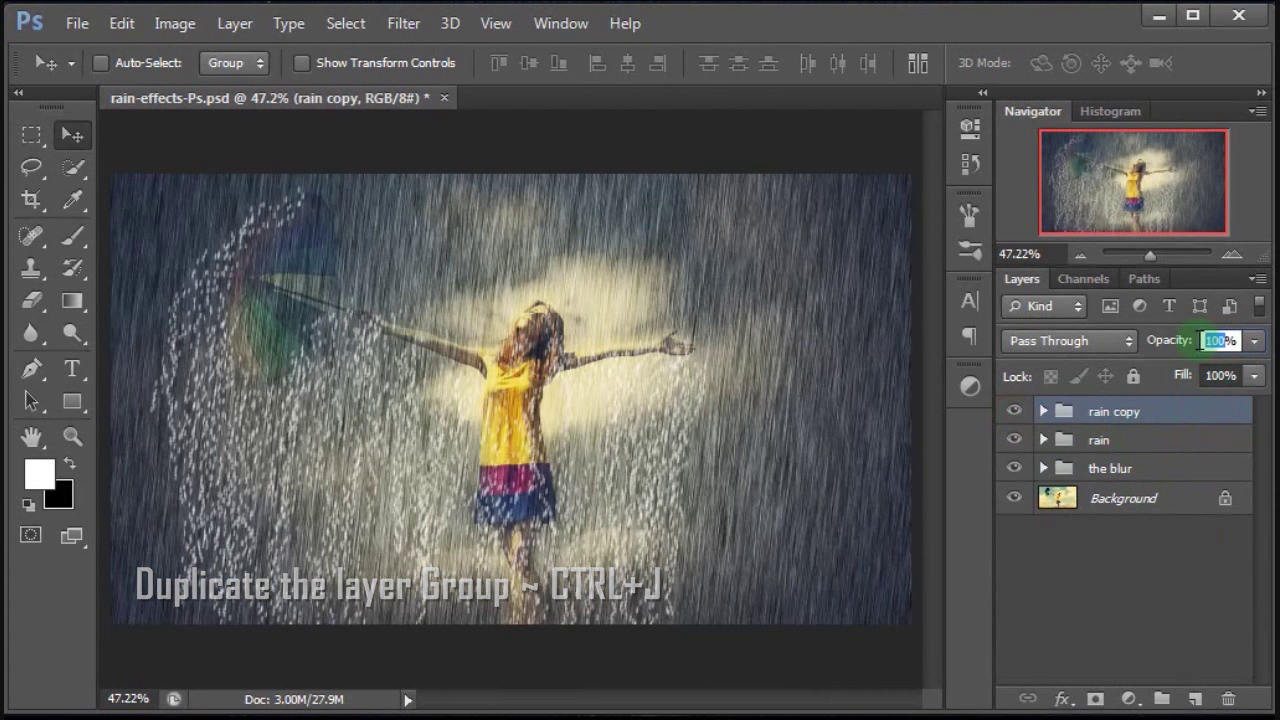
Set the rain copy group's opacity to 30% and toggle its visibility to compare.
text(30)
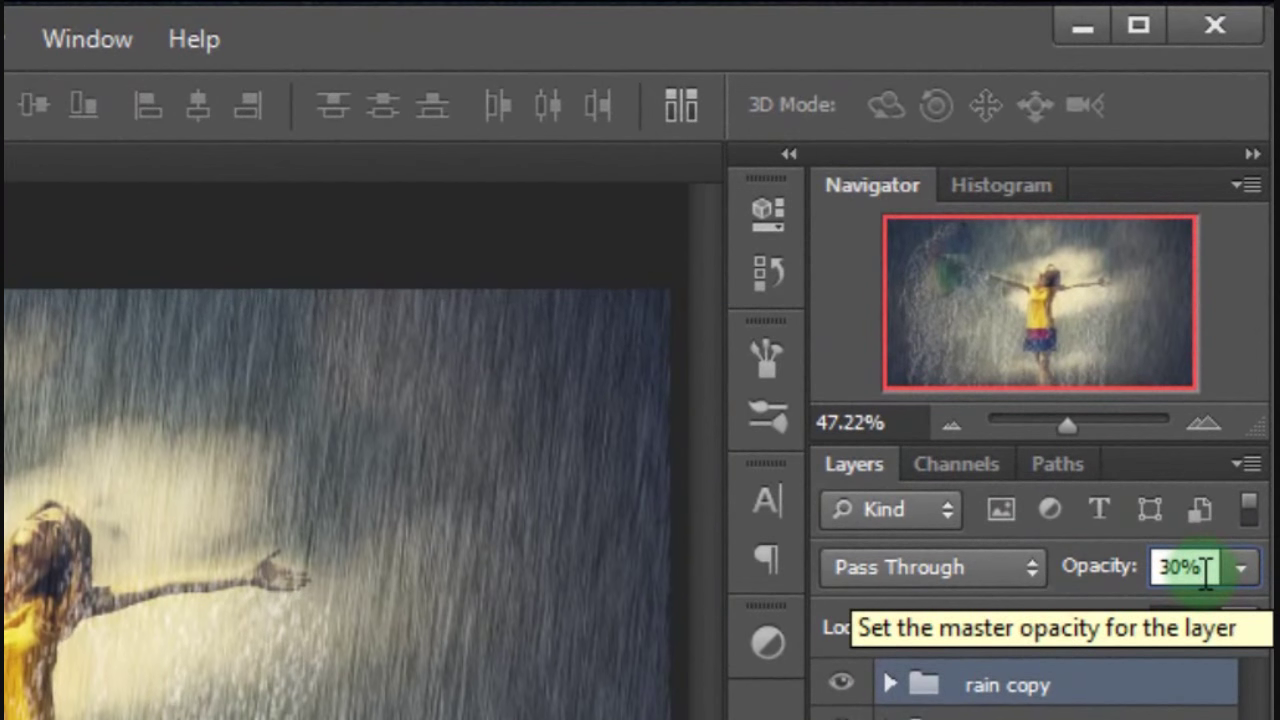
click(1205, 568)
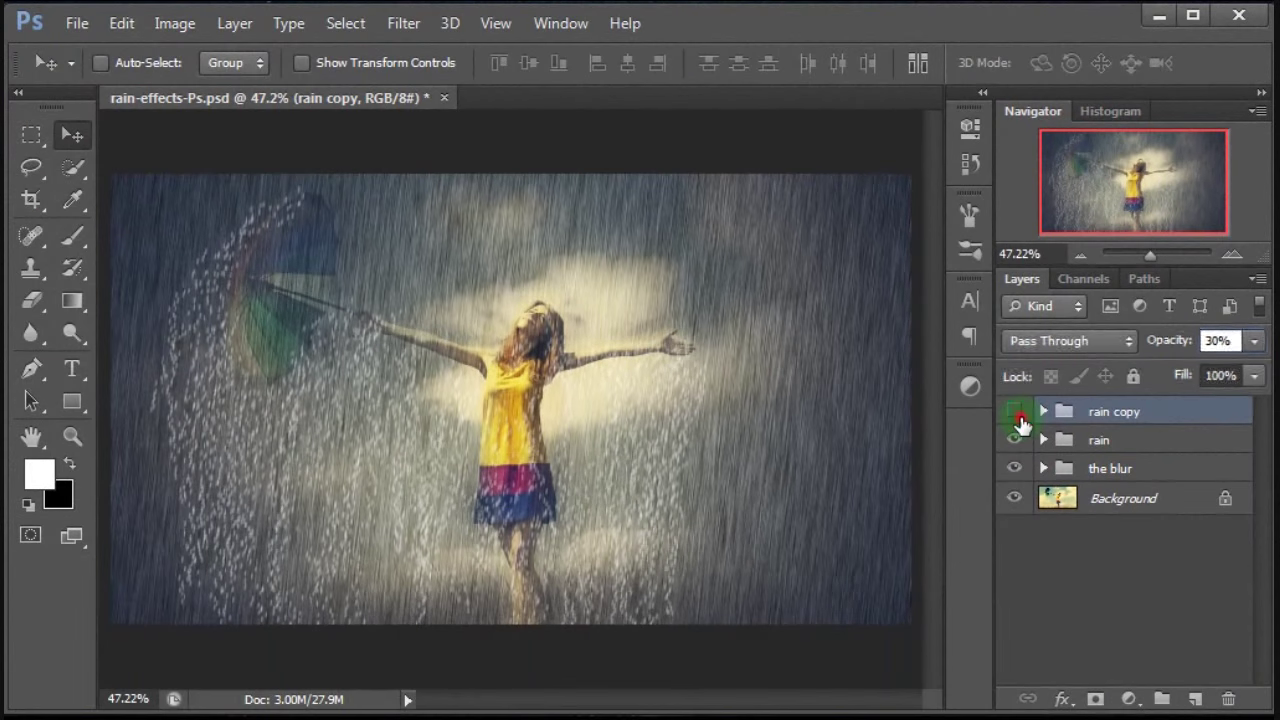
click(1016, 413)
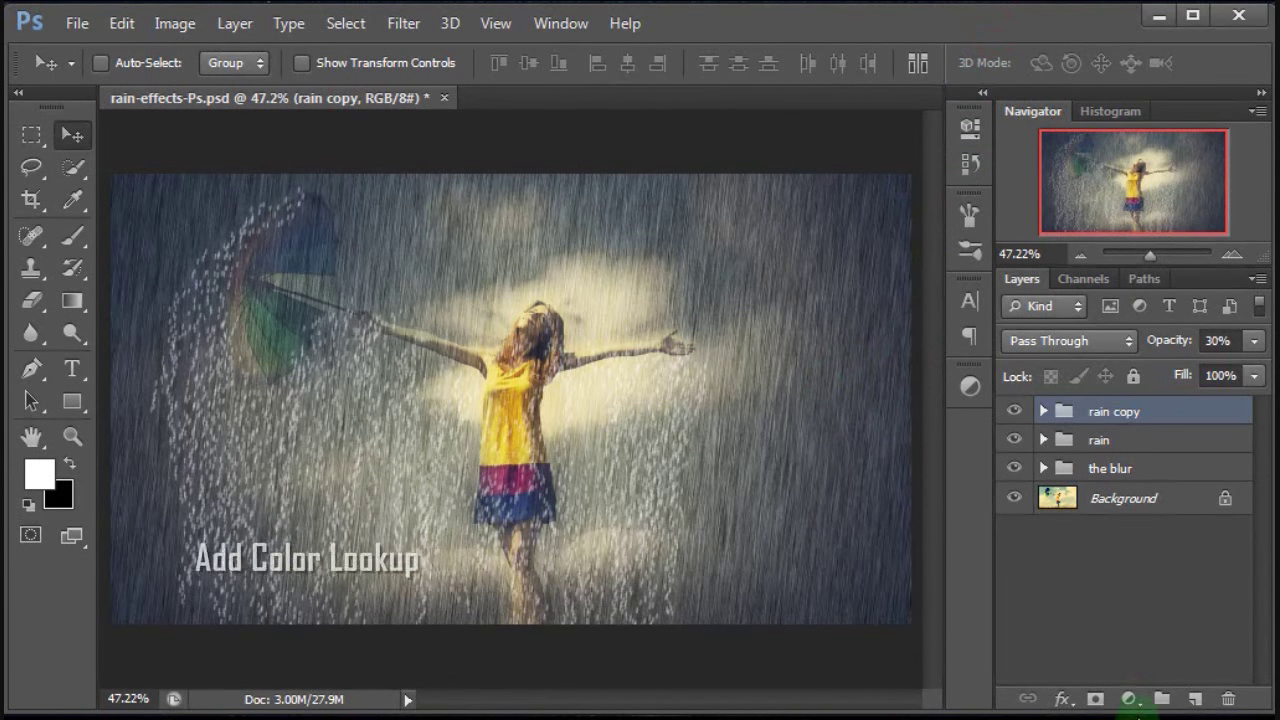
Add a Color Lookup layer using the Crisp_Winter.look 3DLUT file at 30% opacity.
click(1130, 700)
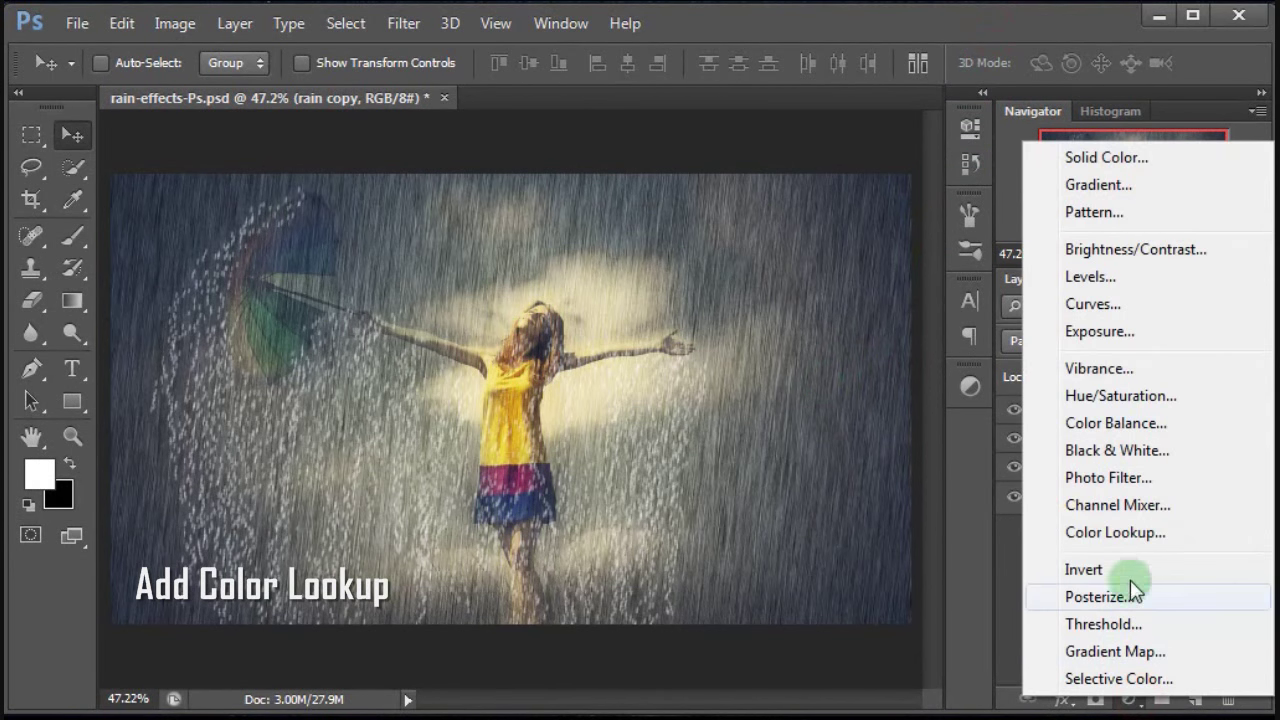
click(1140, 532)
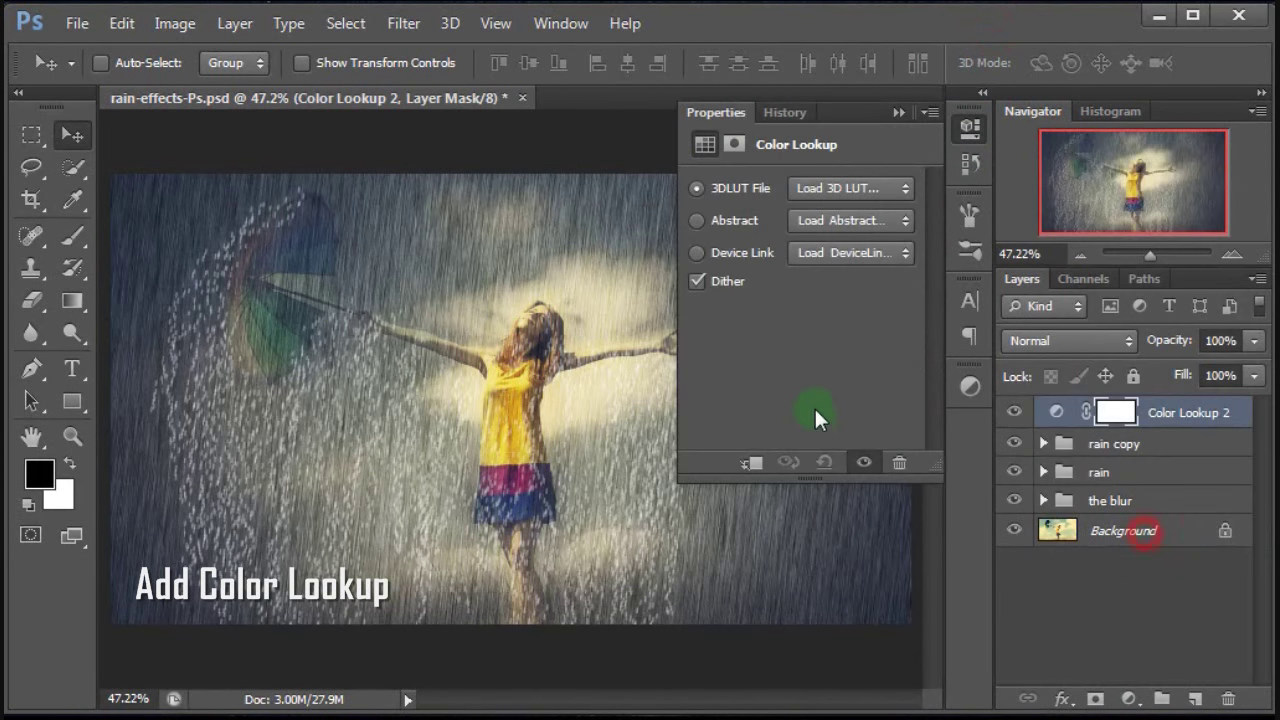
click(857, 187)
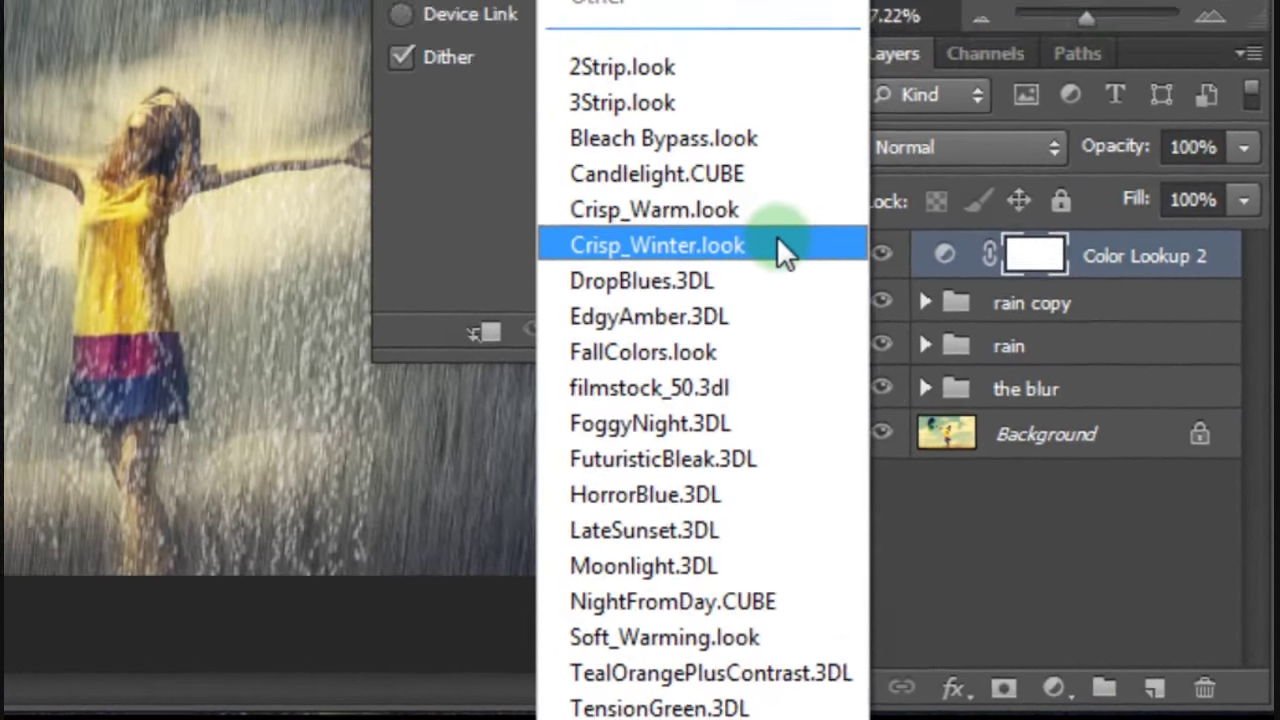
click(735, 203)
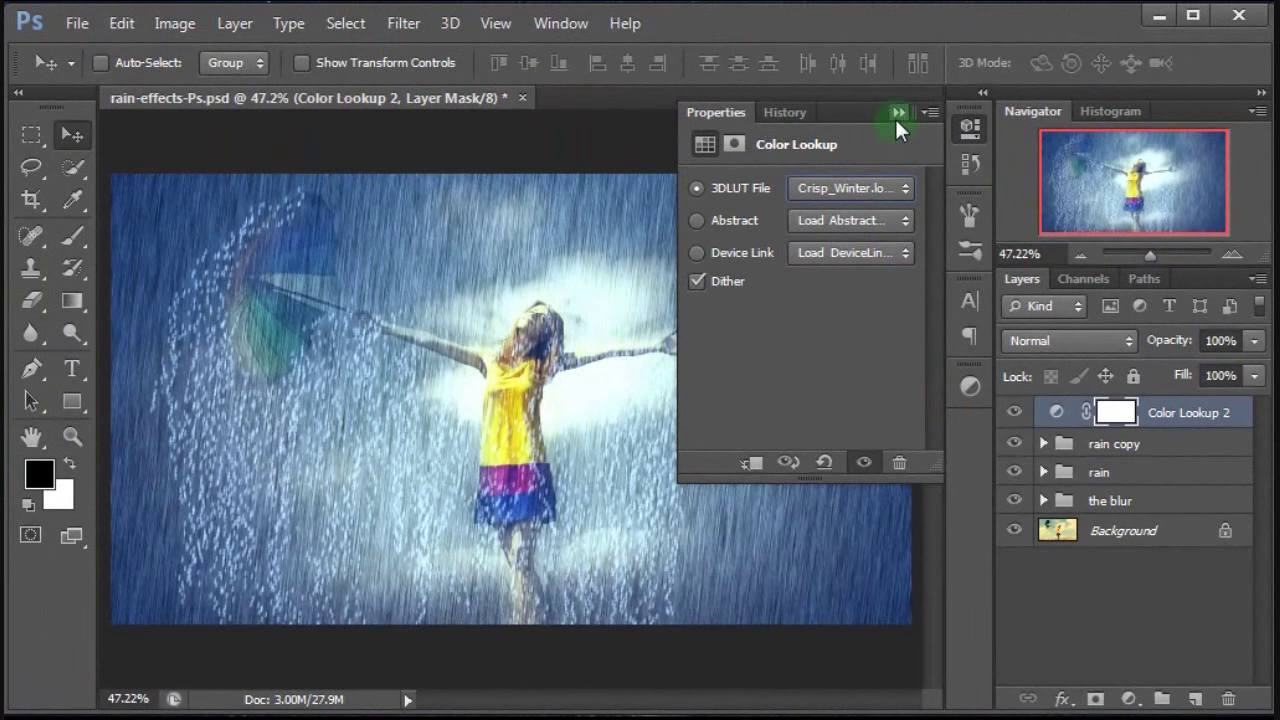
click(897, 113)
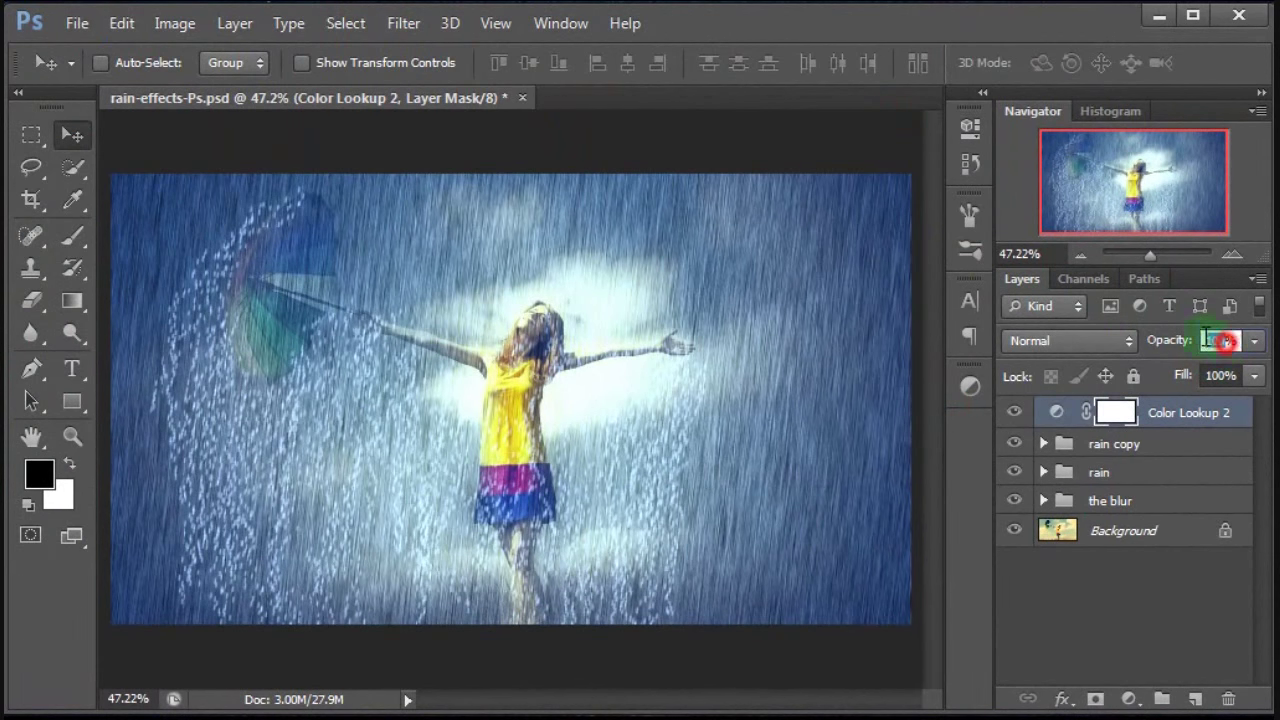
text(30)
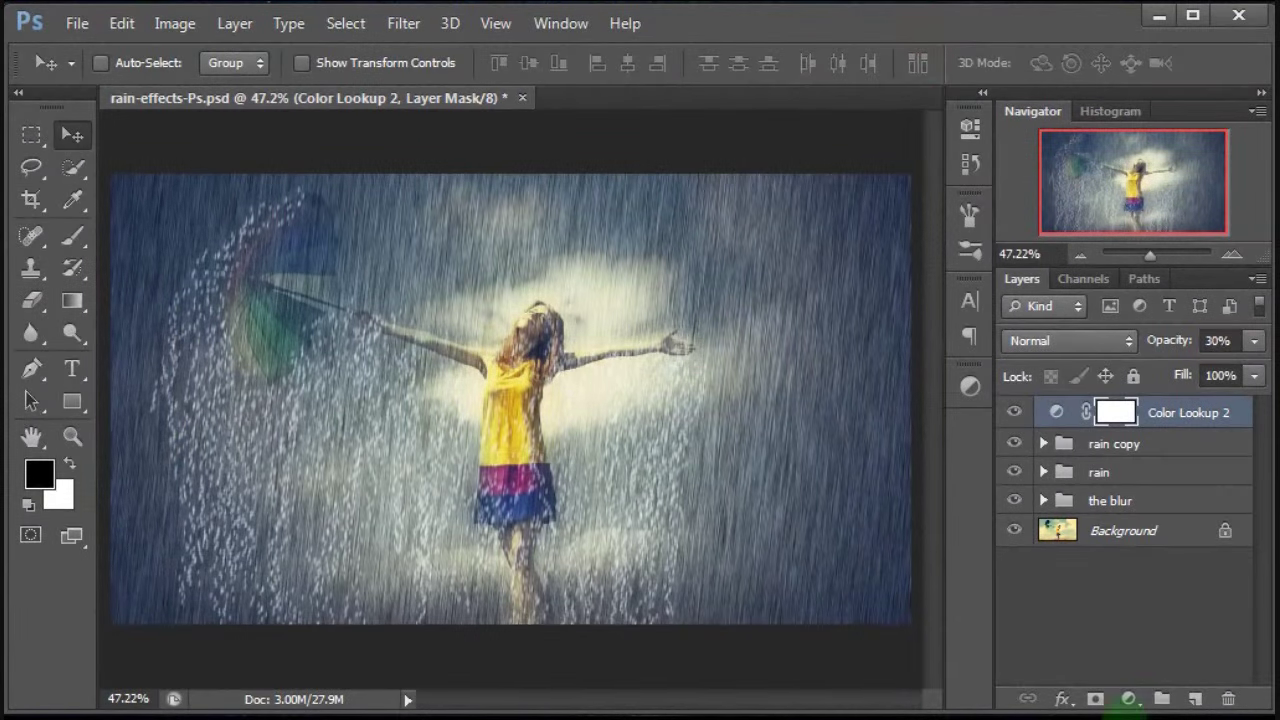
Add a Hue/Saturation adjustment layer with Saturation set to +31.
click(1128, 699)
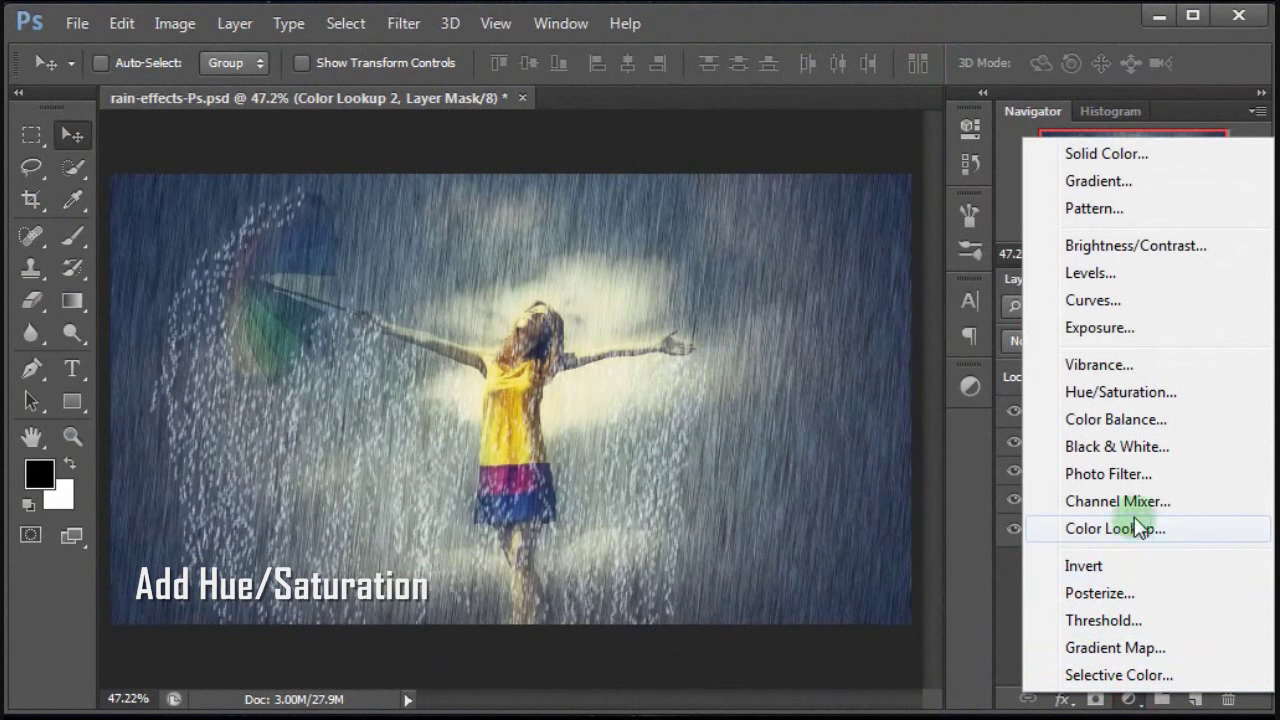
click(1148, 392)
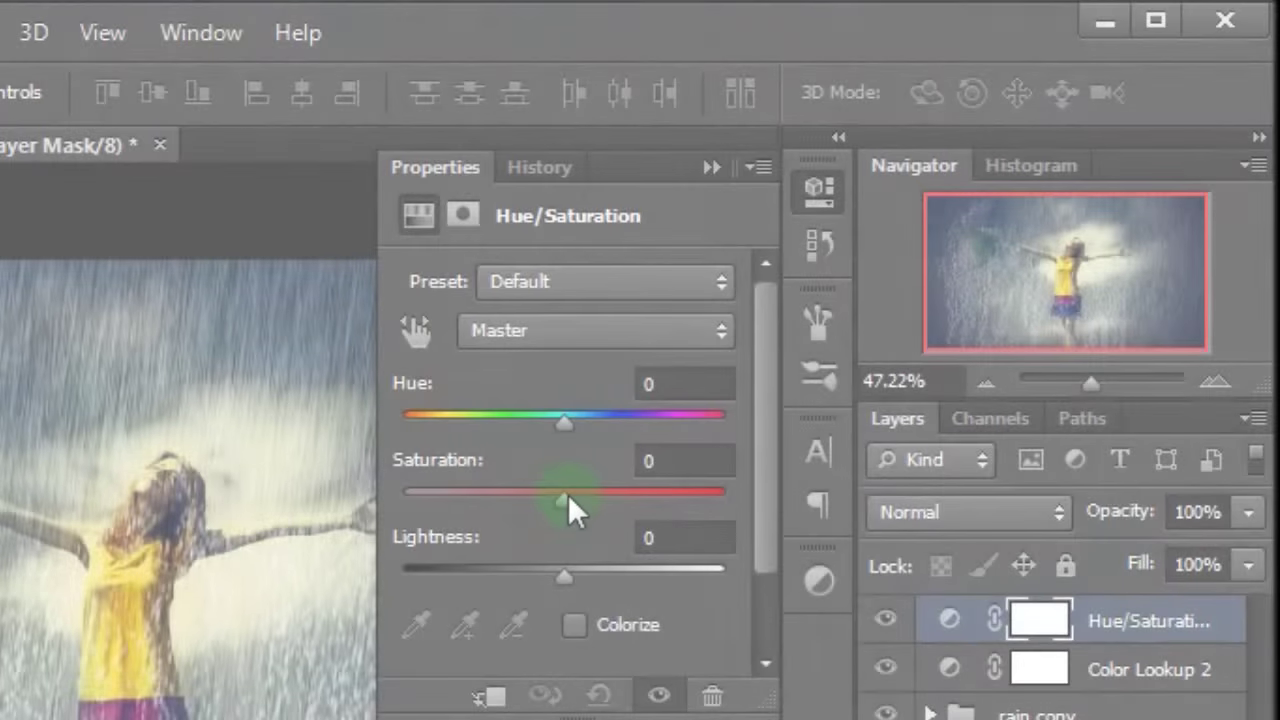
drag(803, 331, 818, 331)
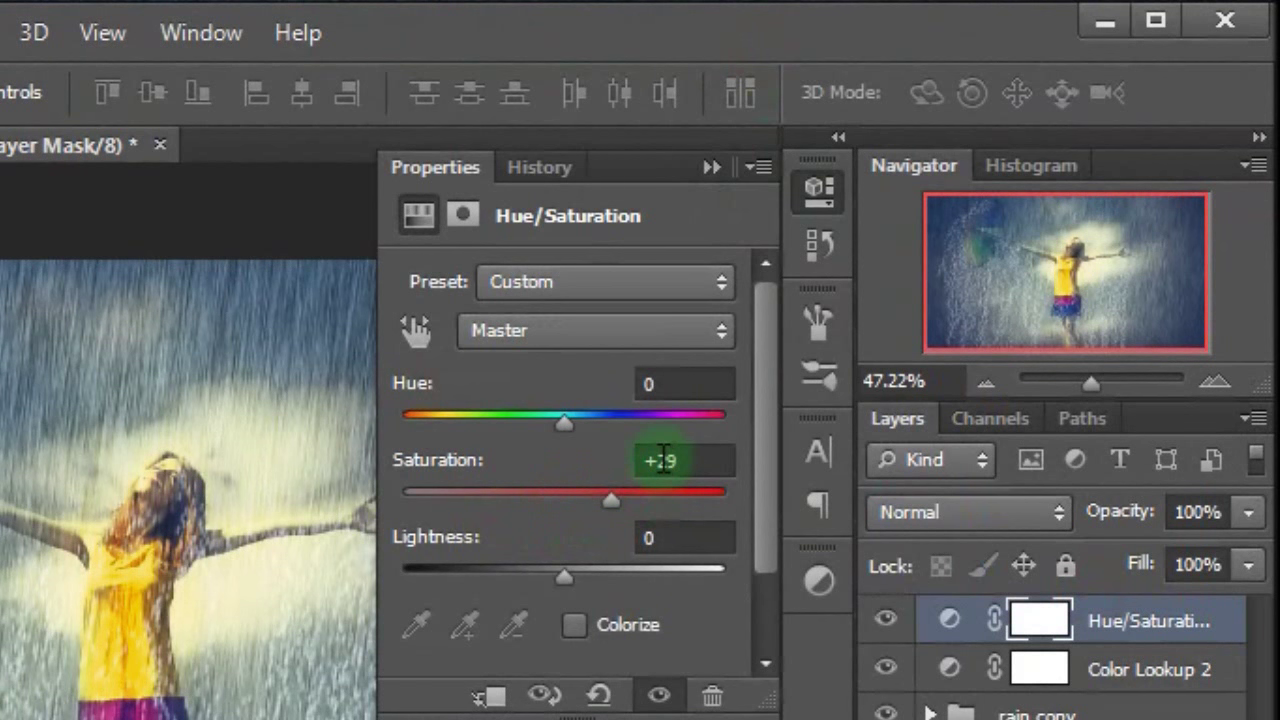
click(660, 460)
text(+3)
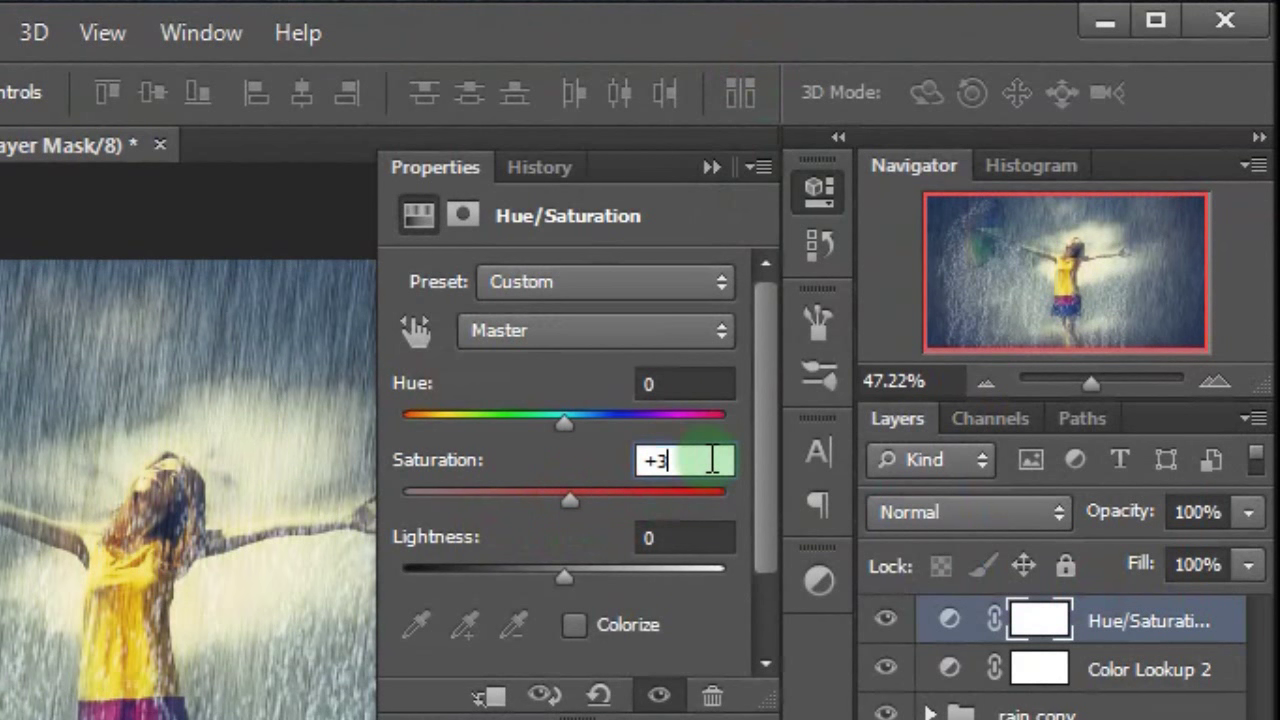
text(1)
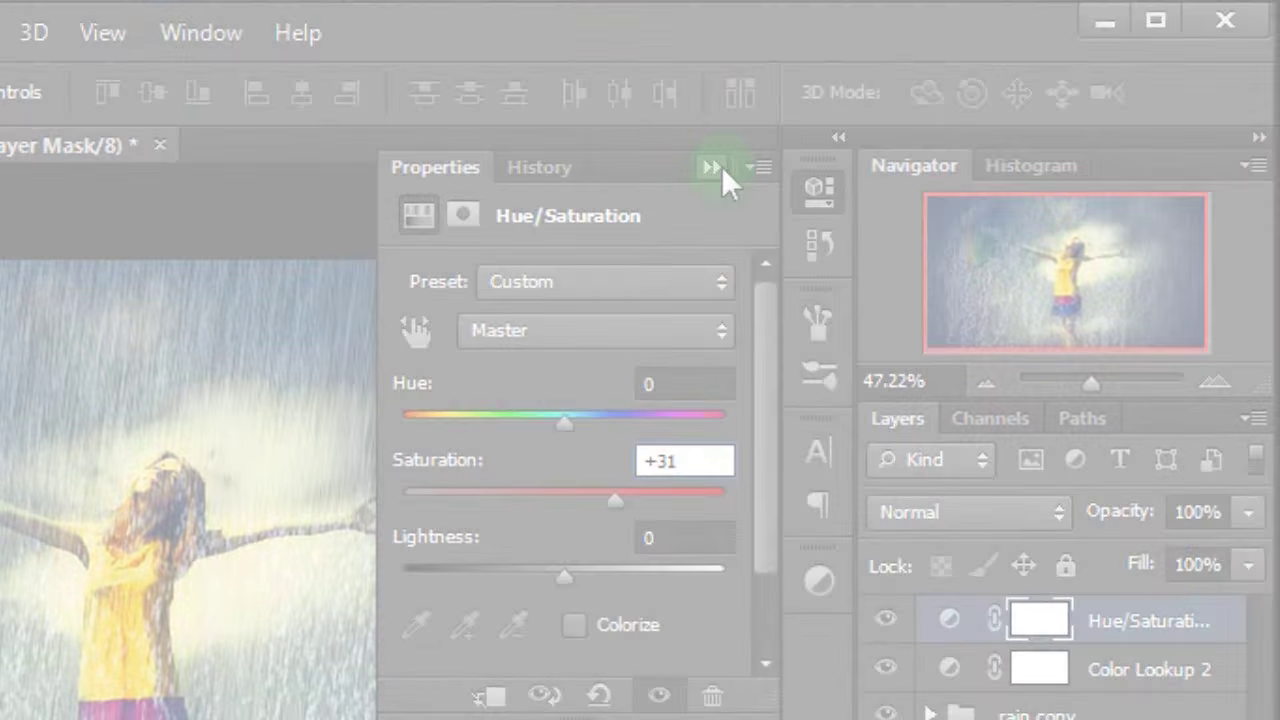
click(712, 167)
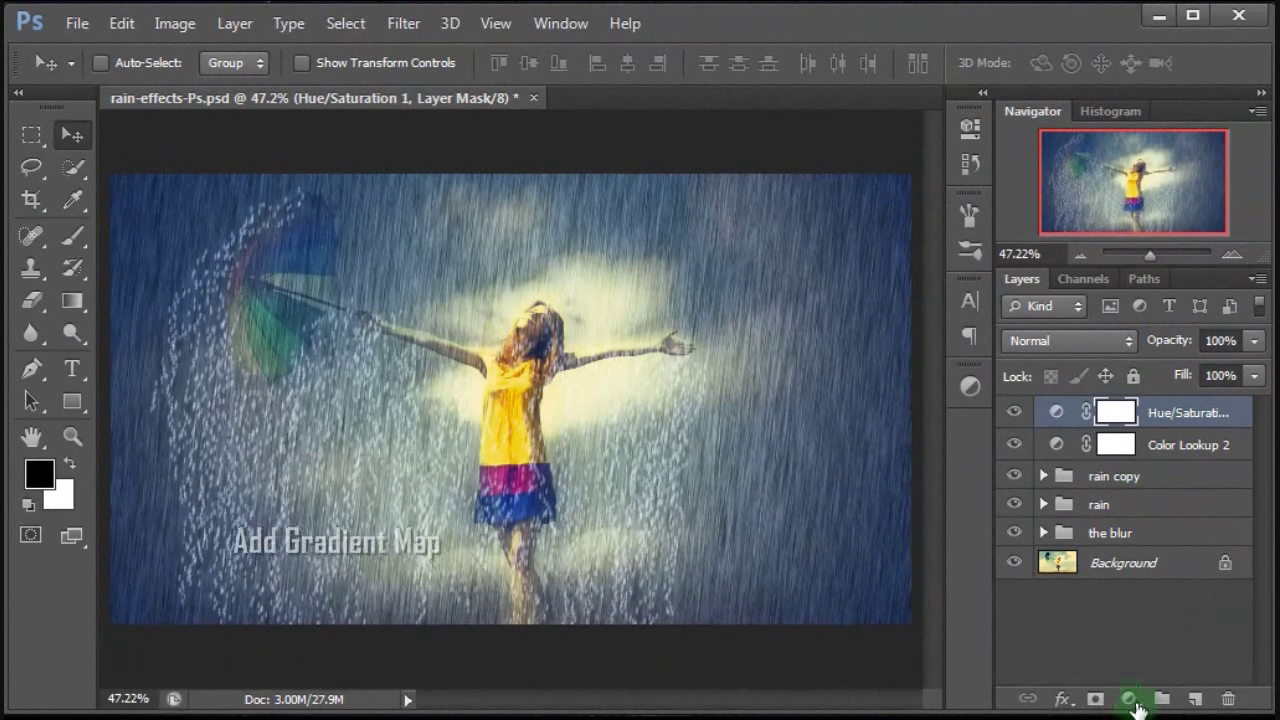
Add a Gradient Map layer using Blue 2 from the Photographic Toning presets.
click(1130, 700)
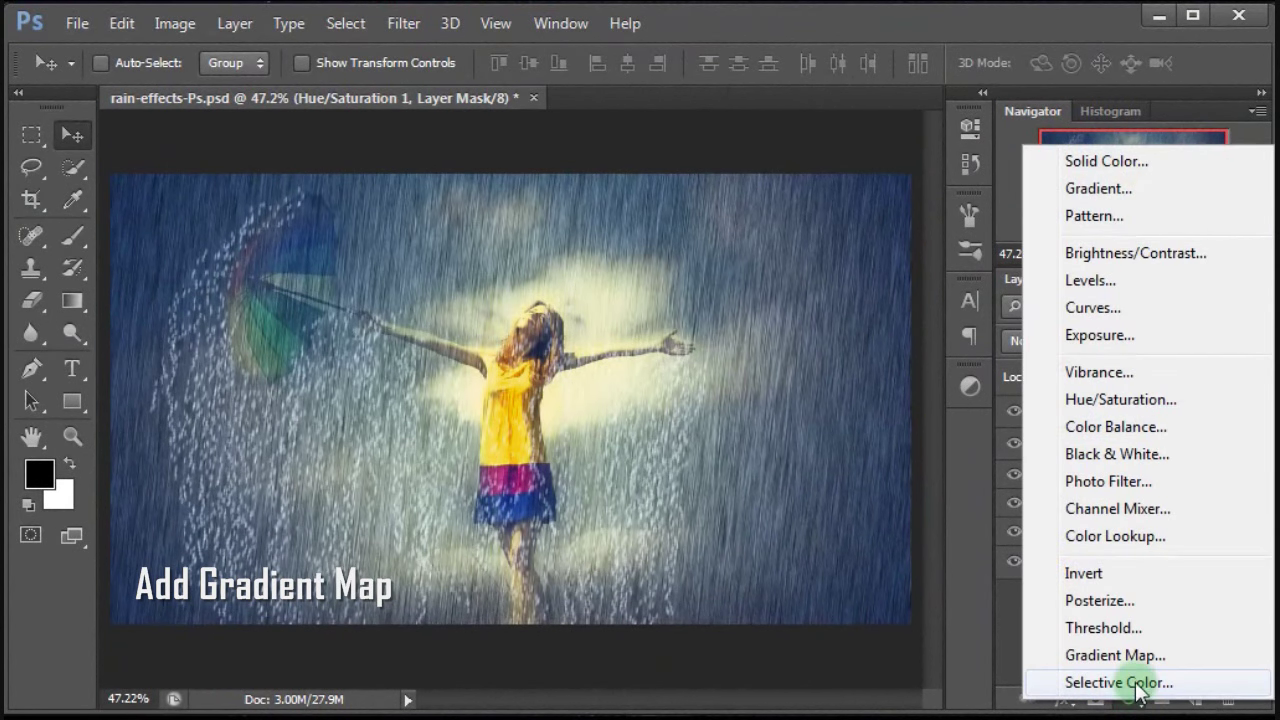
click(1202, 658)
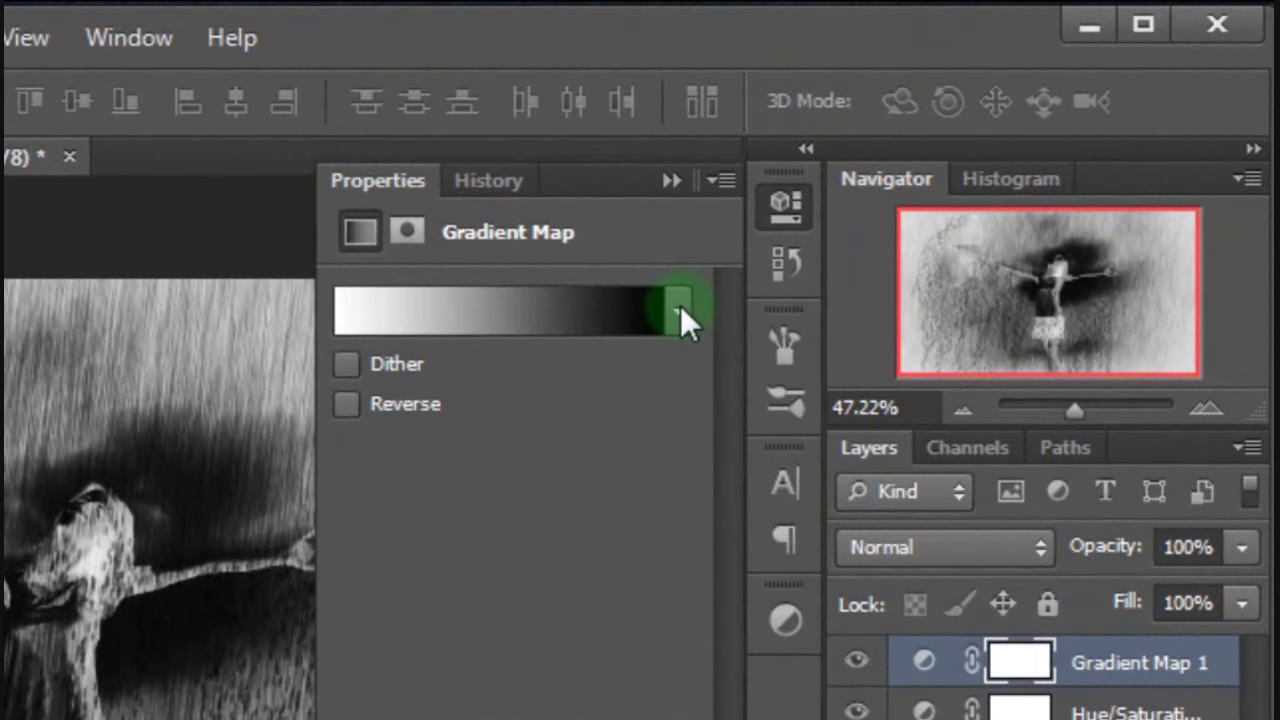
click(904, 192)
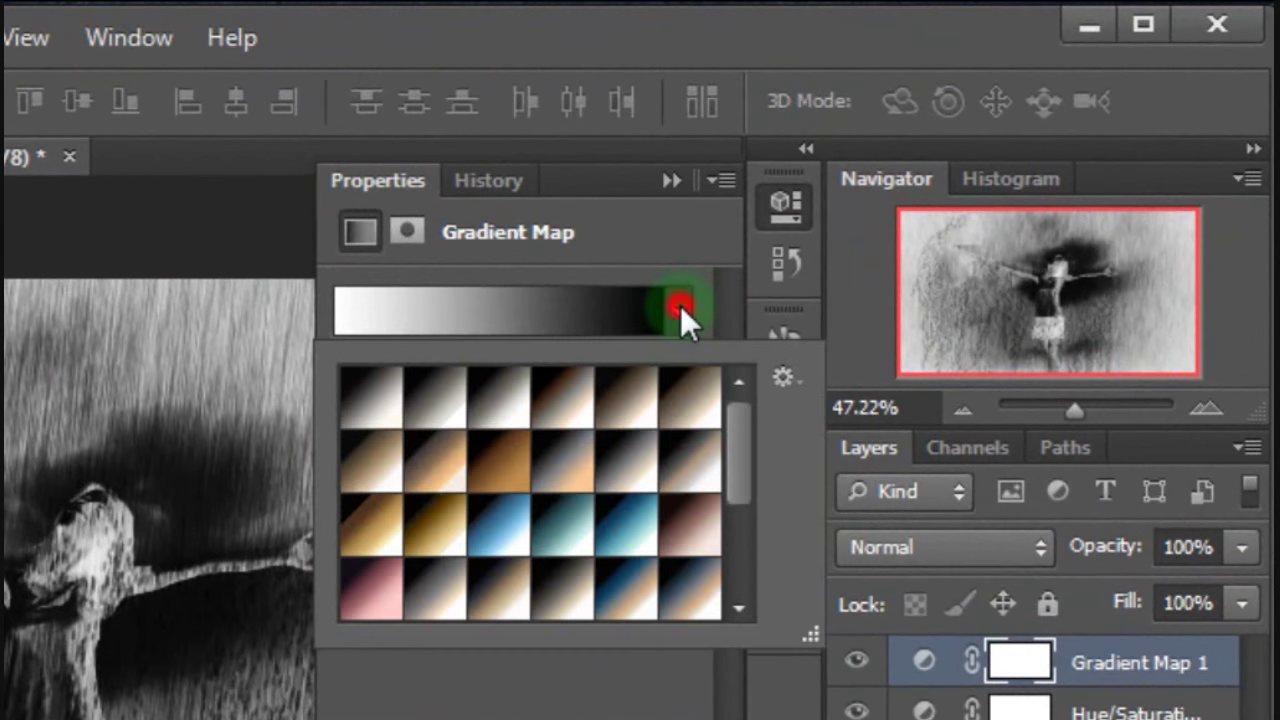
click(782, 377)
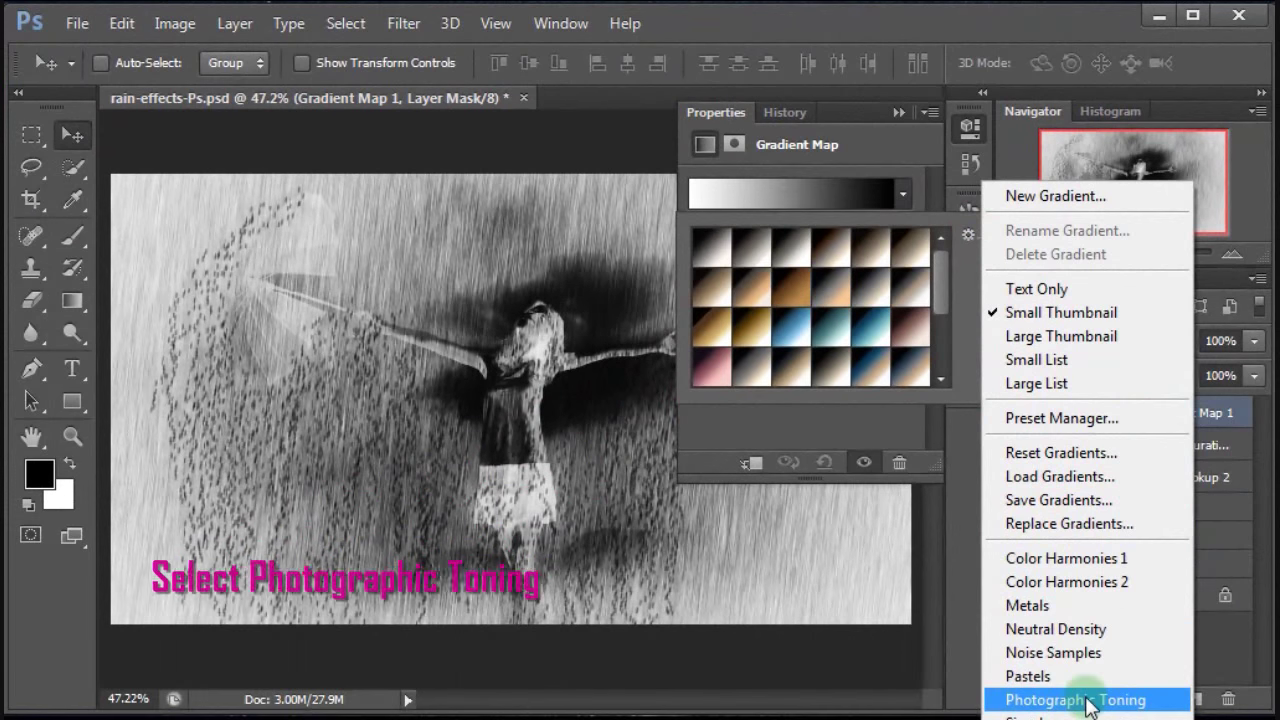
click(1090, 694)
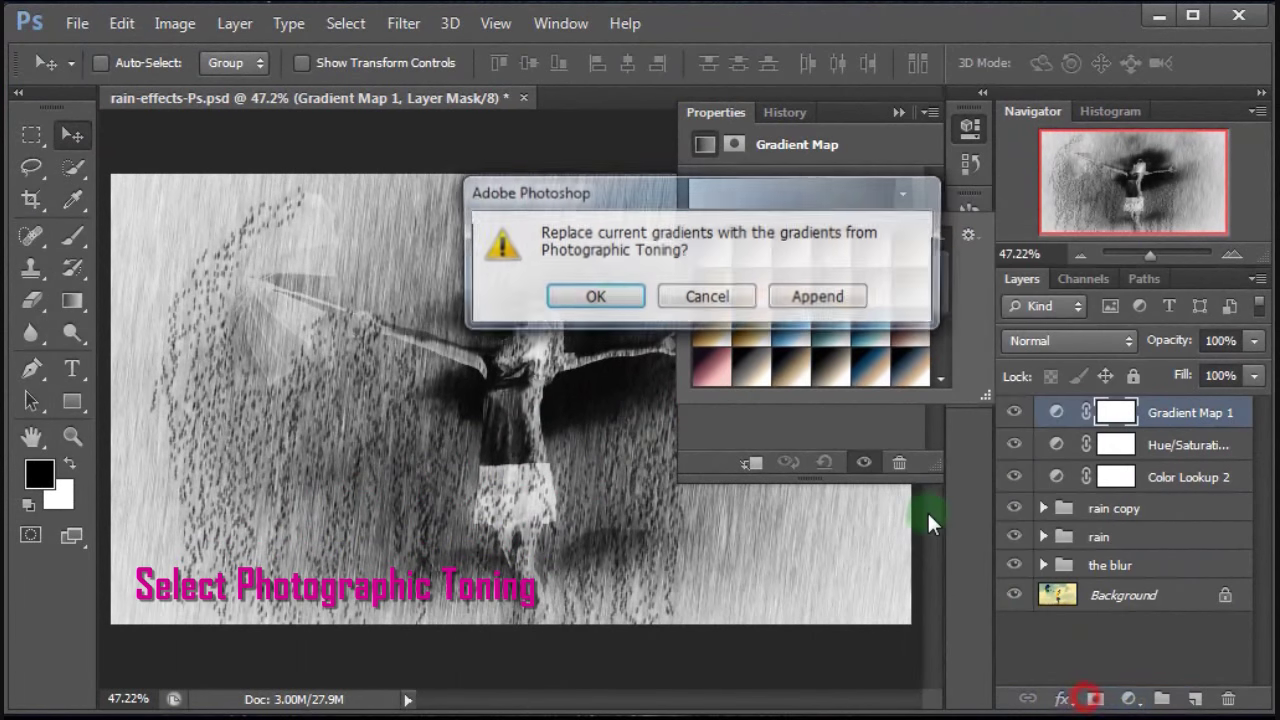
click(594, 298)
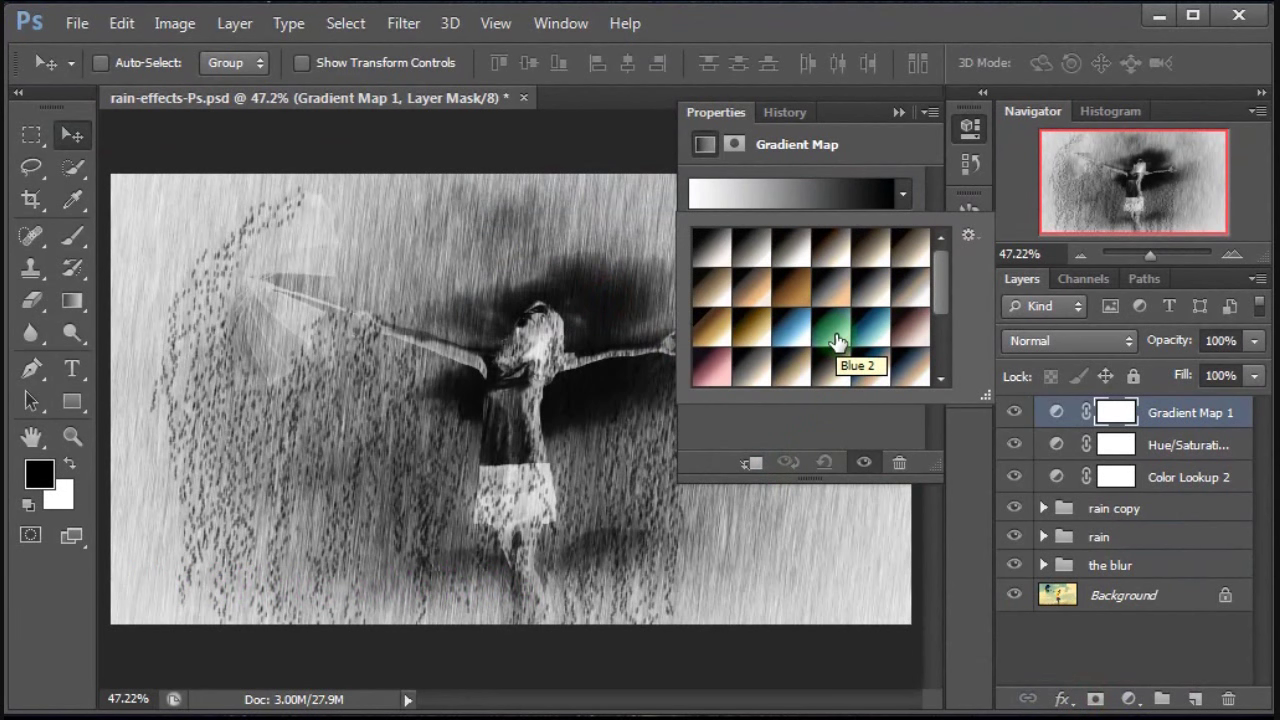
click(836, 341)
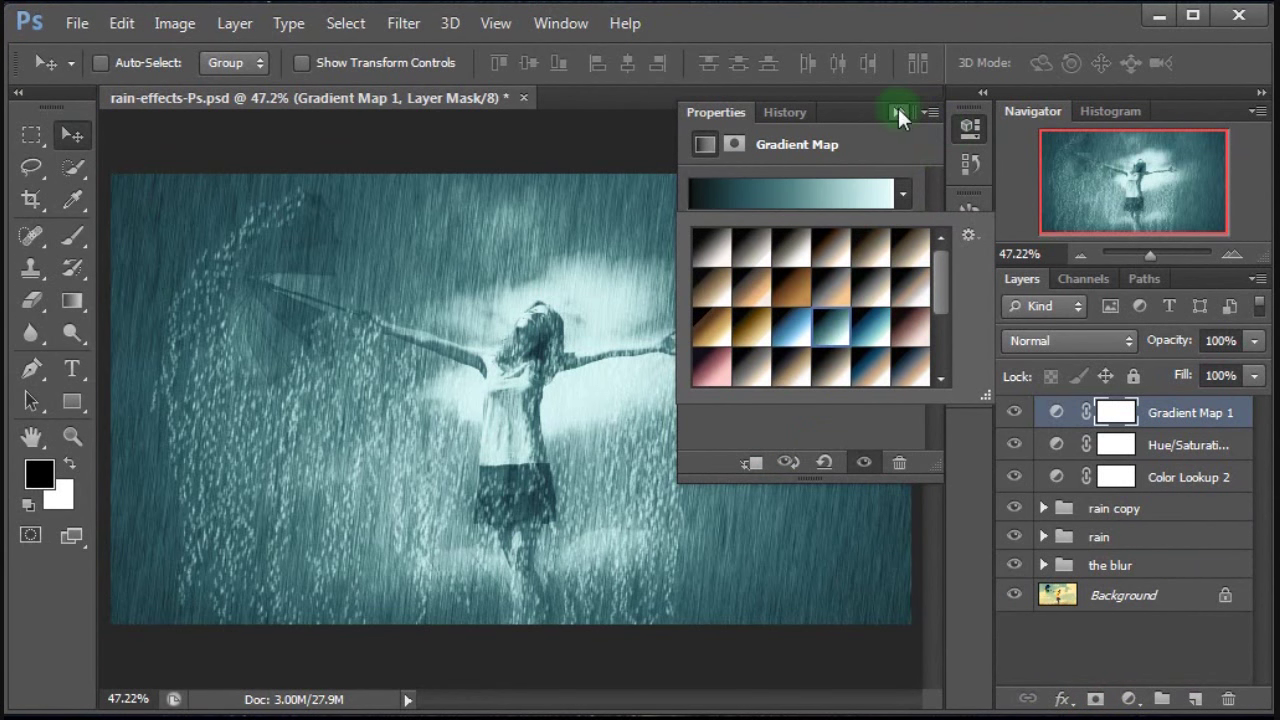
click(897, 112)
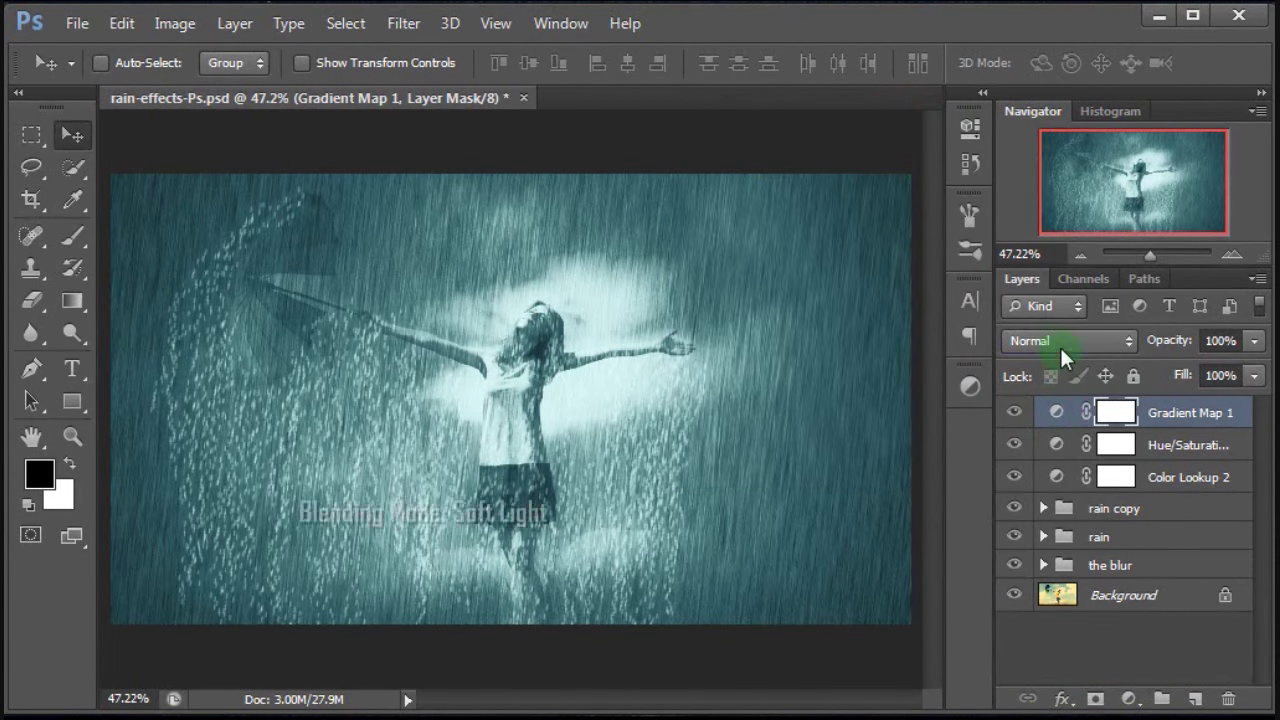
Set the gradient map layer's blend mode to Soft Light at 50% opacity.
click(1060, 341)
click(1054, 213)
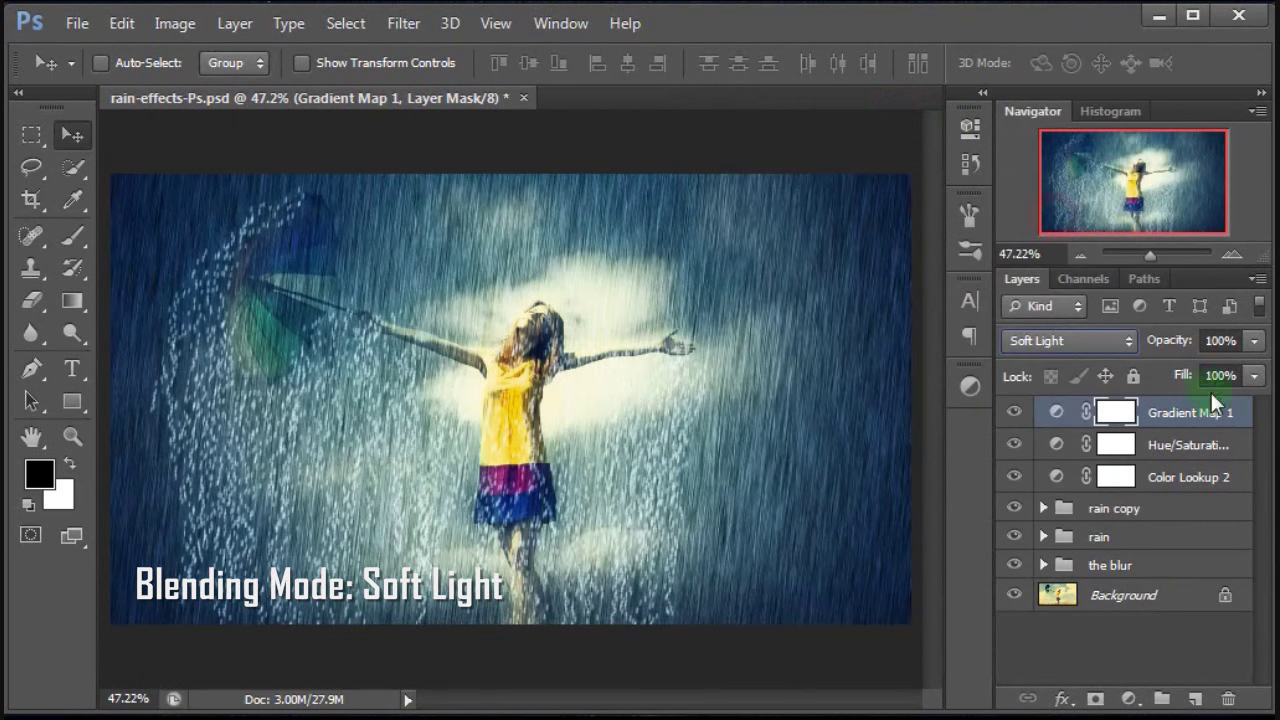
click(1222, 341)
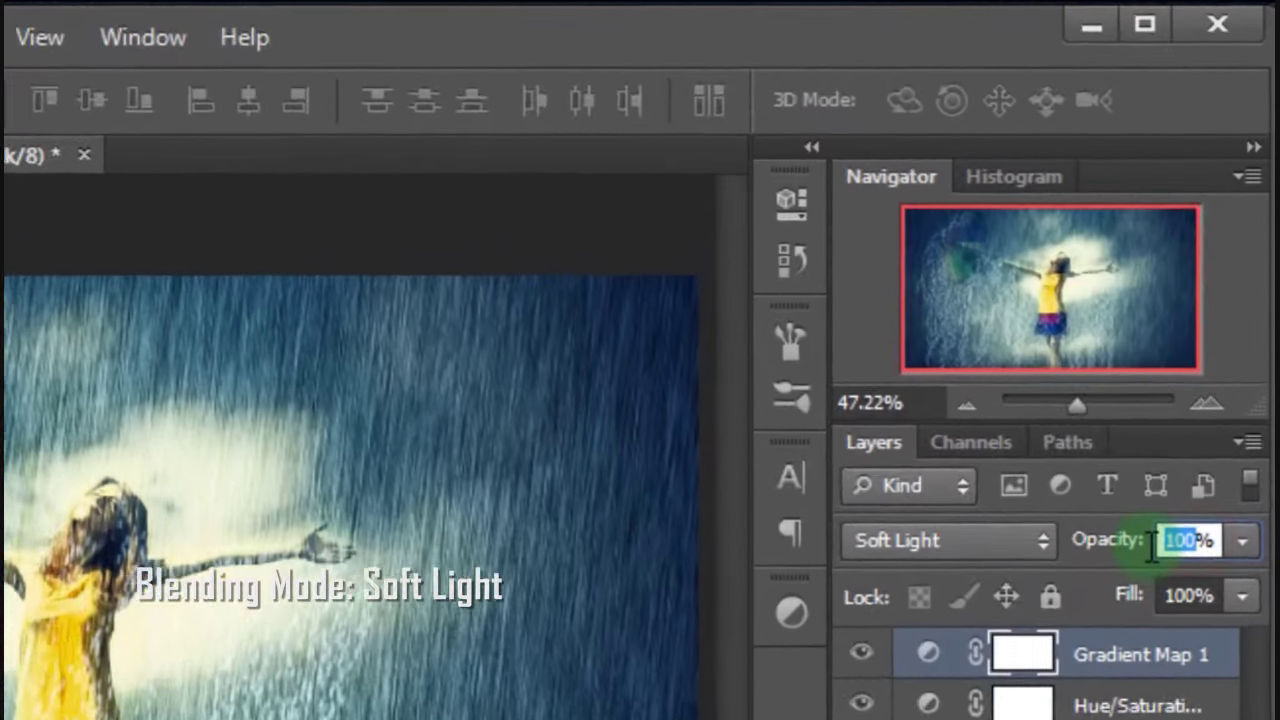
text(50)
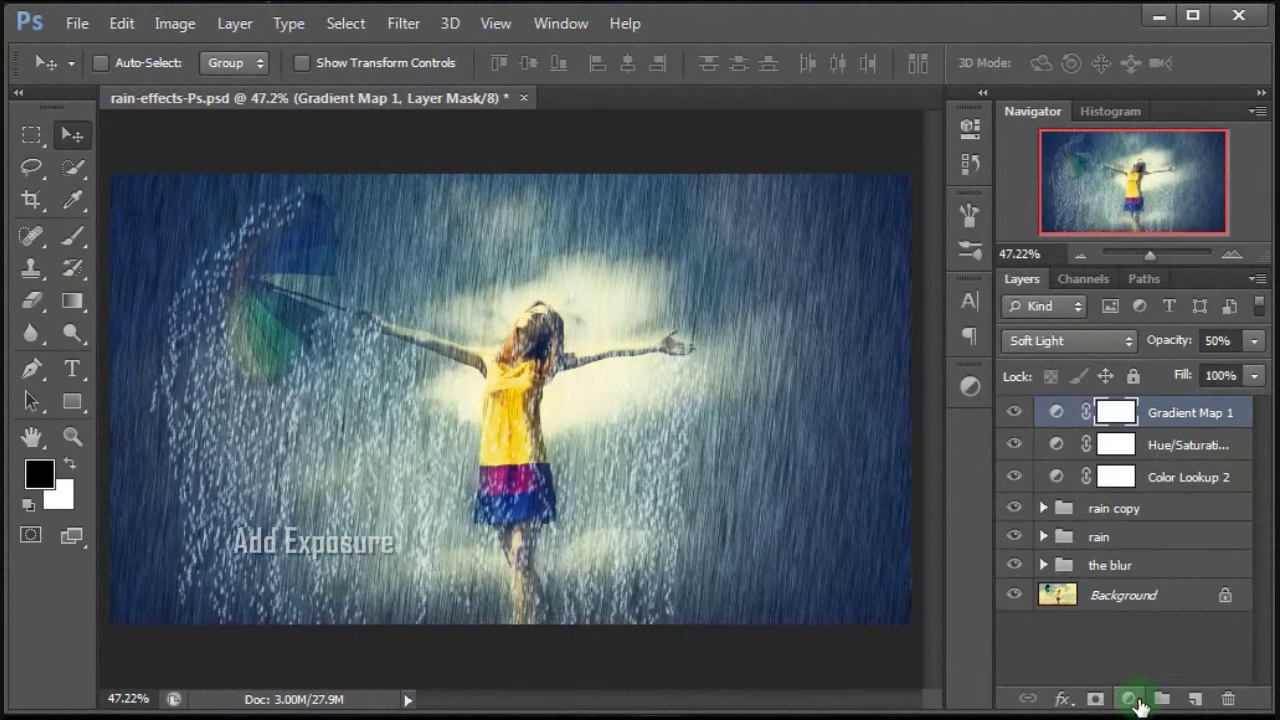
Add an Exposure layer with exposure -1.47, offset -0.0480 and gamma 0.56.
click(1133, 702)
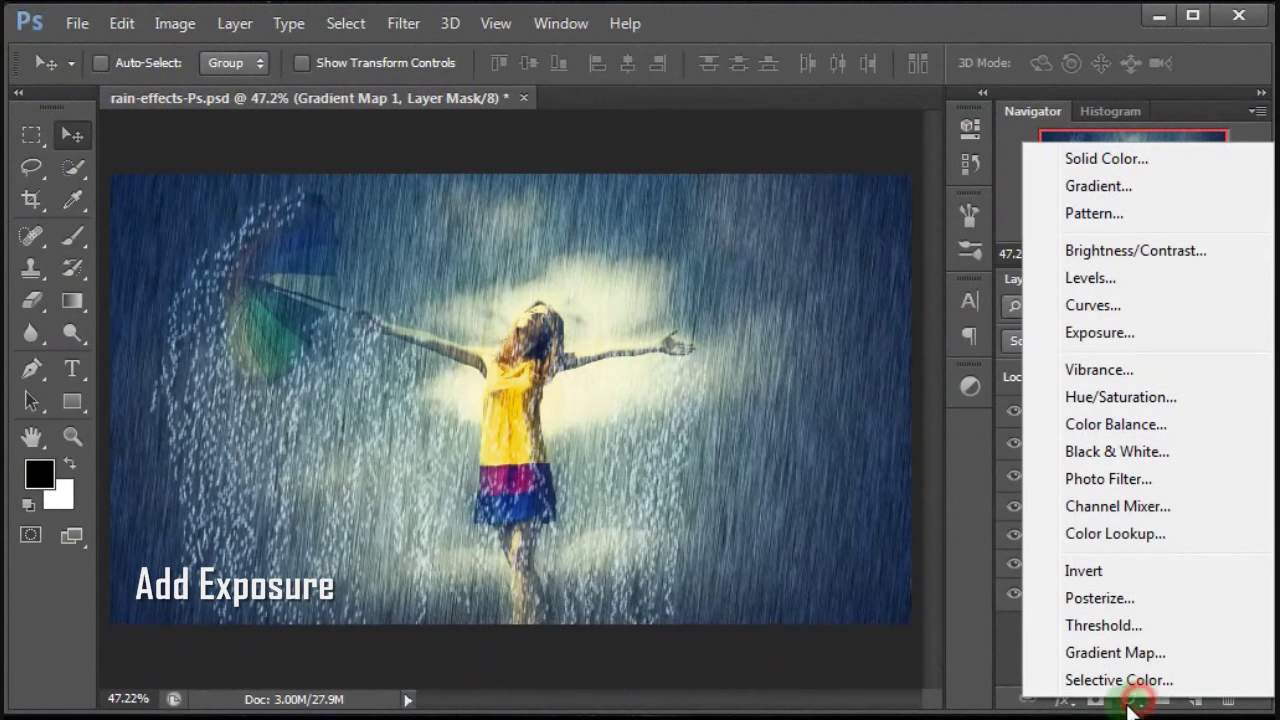
click(1165, 340)
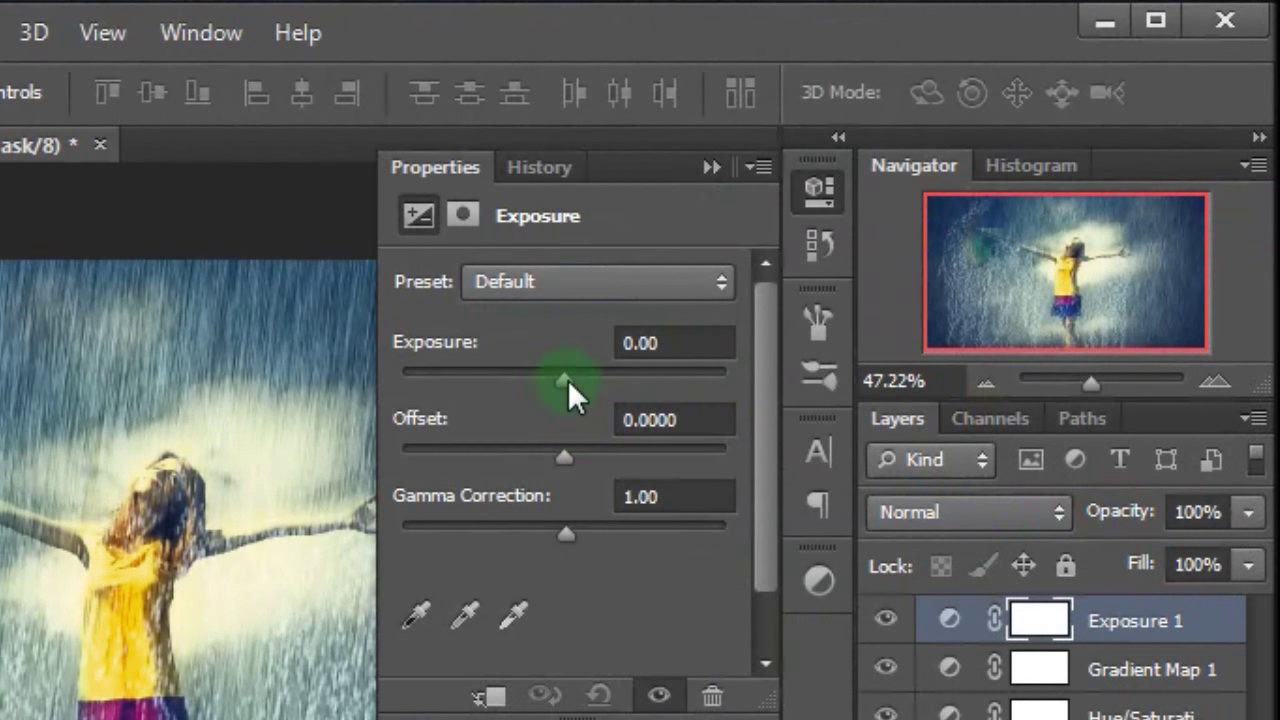
drag(568, 380, 517, 381)
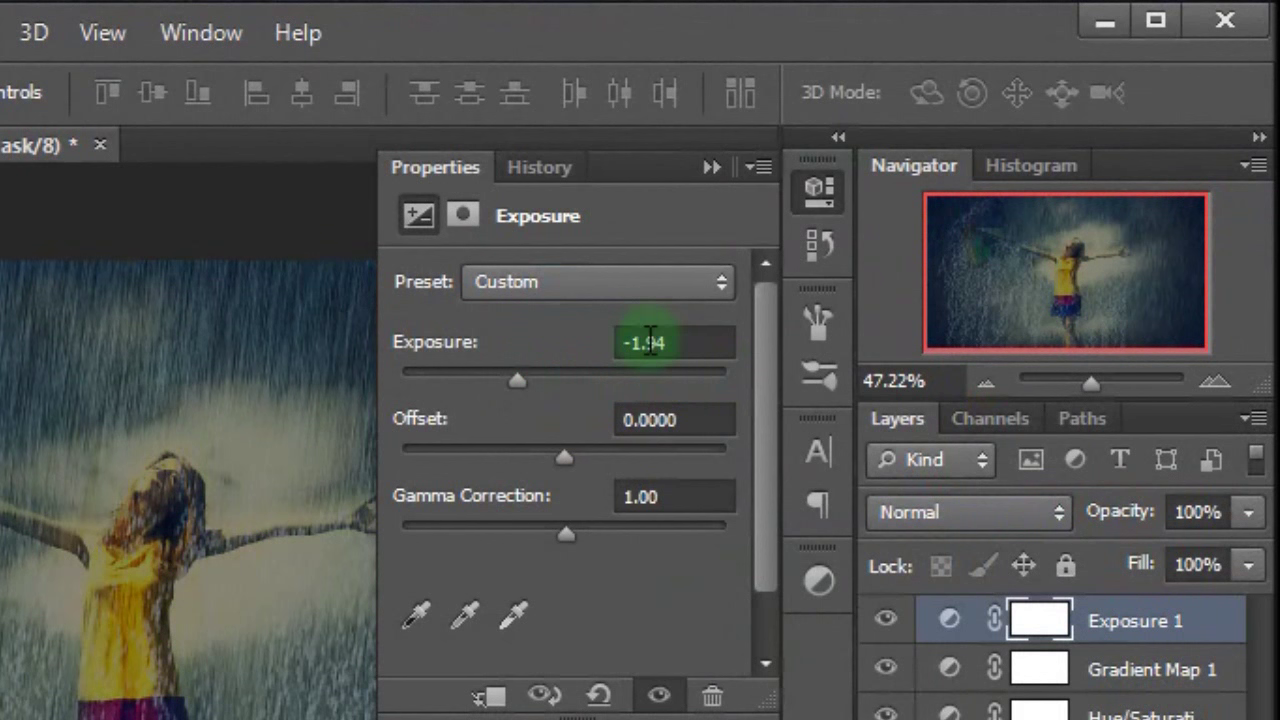
drag(642, 342, 693, 342)
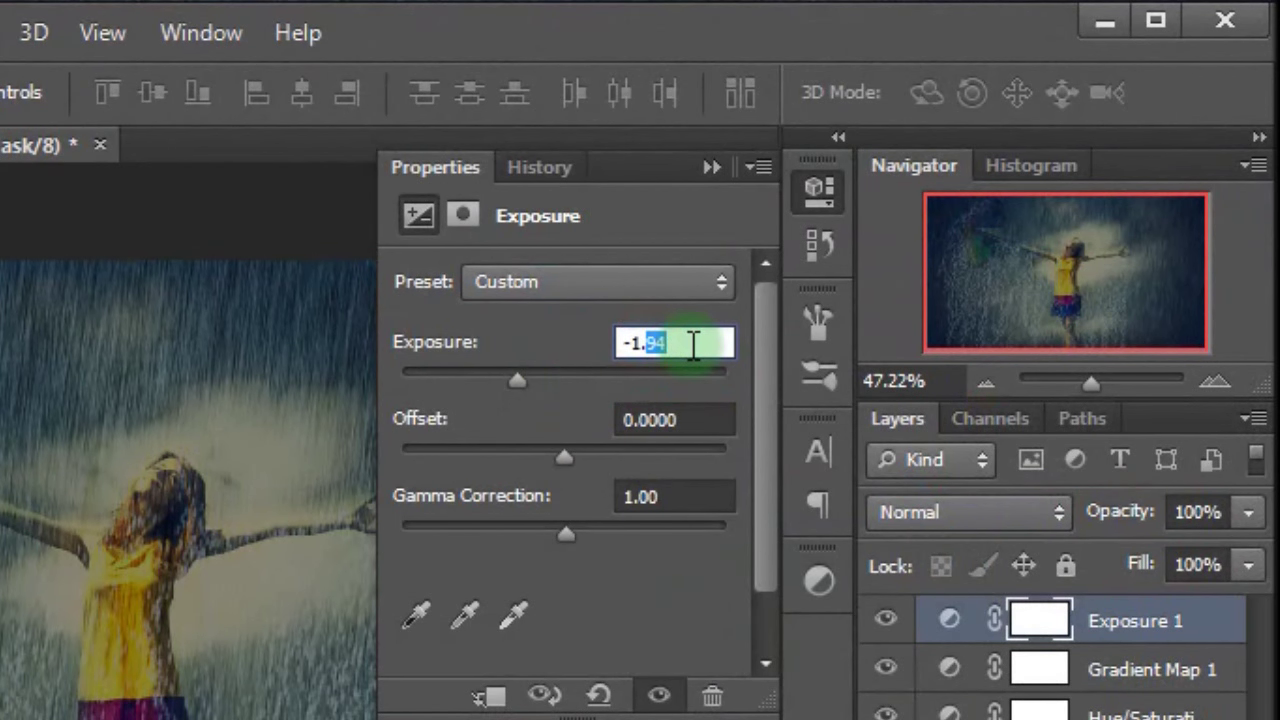
click(625, 494)
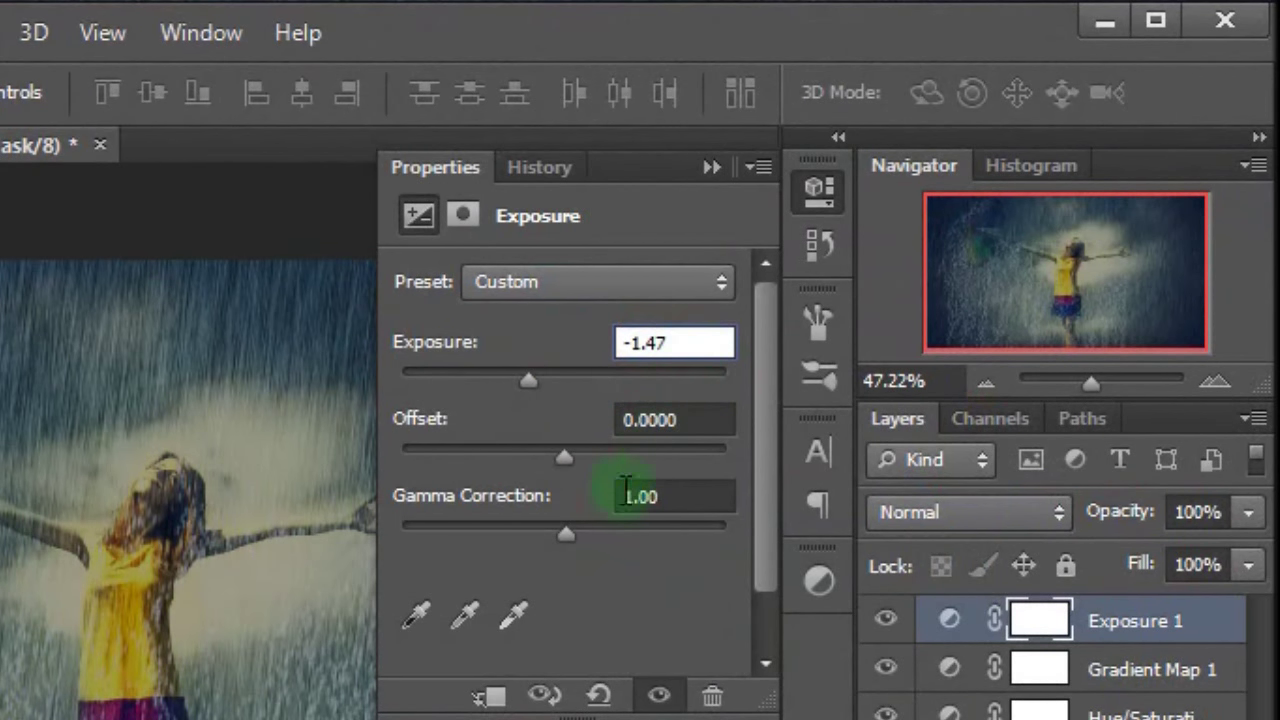
drag(566, 456, 551, 456)
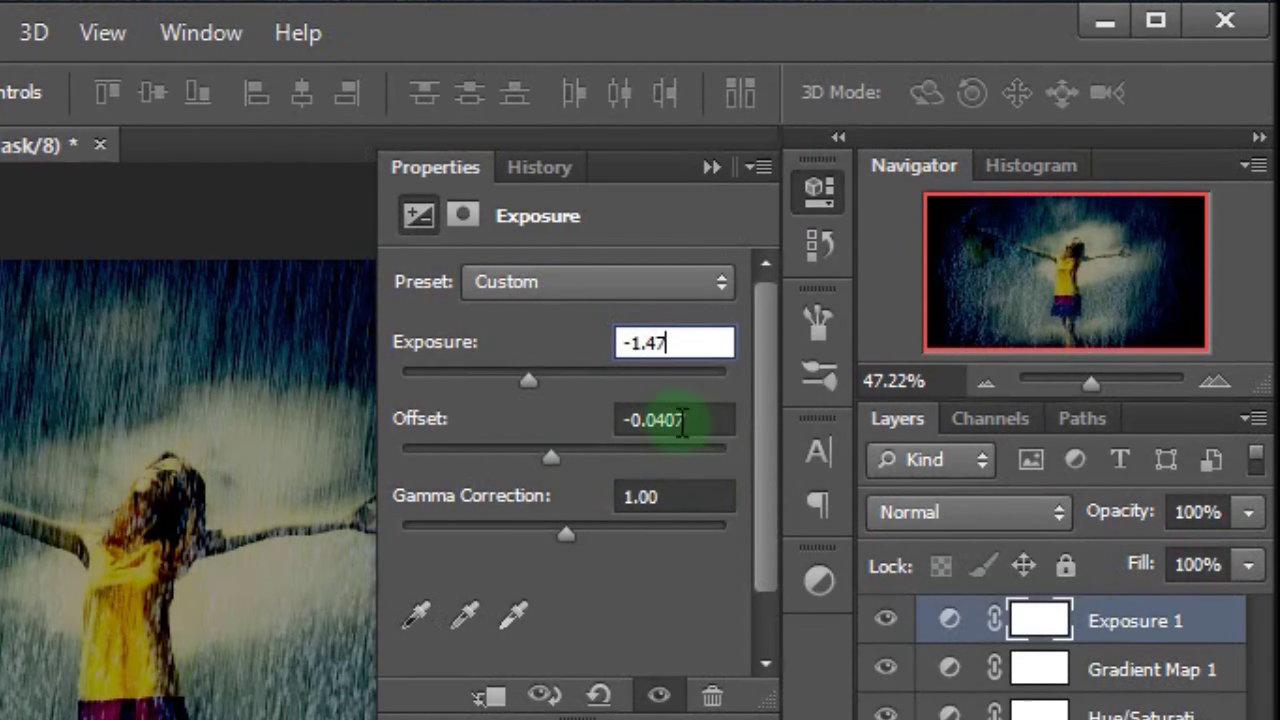
drag(663, 420, 723, 420)
text(-0.0480)
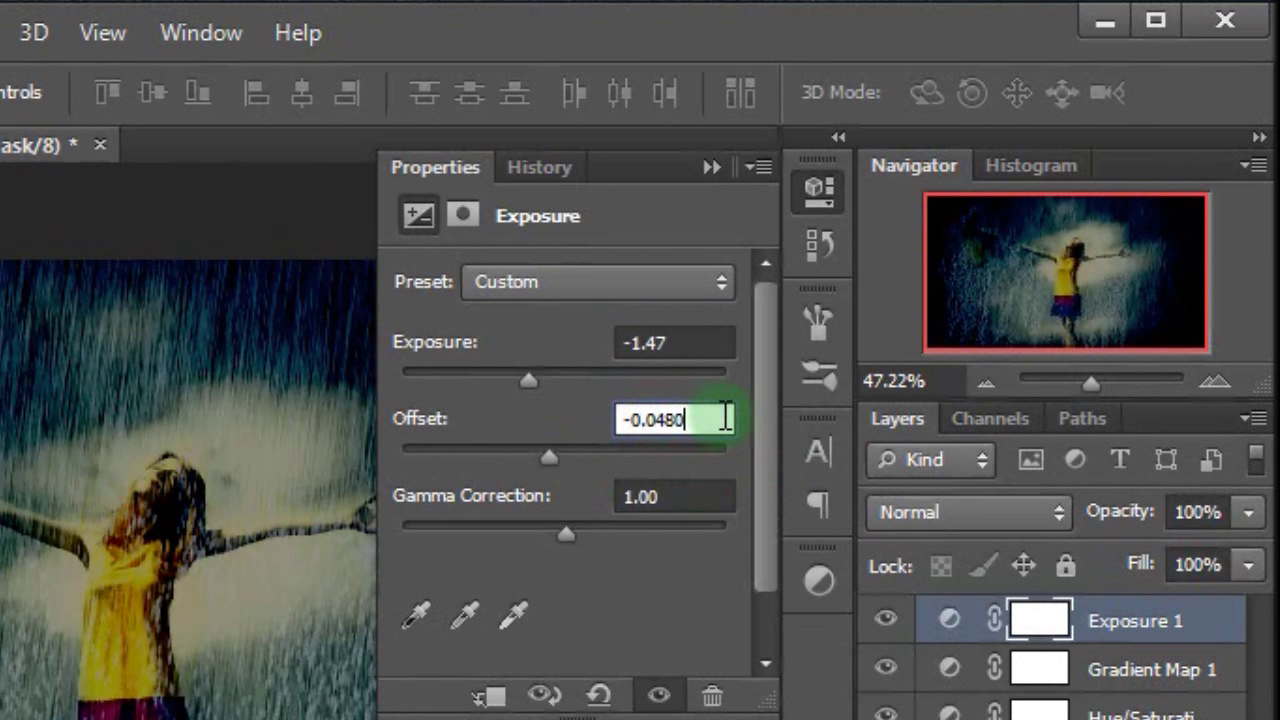
drag(568, 537, 575, 535)
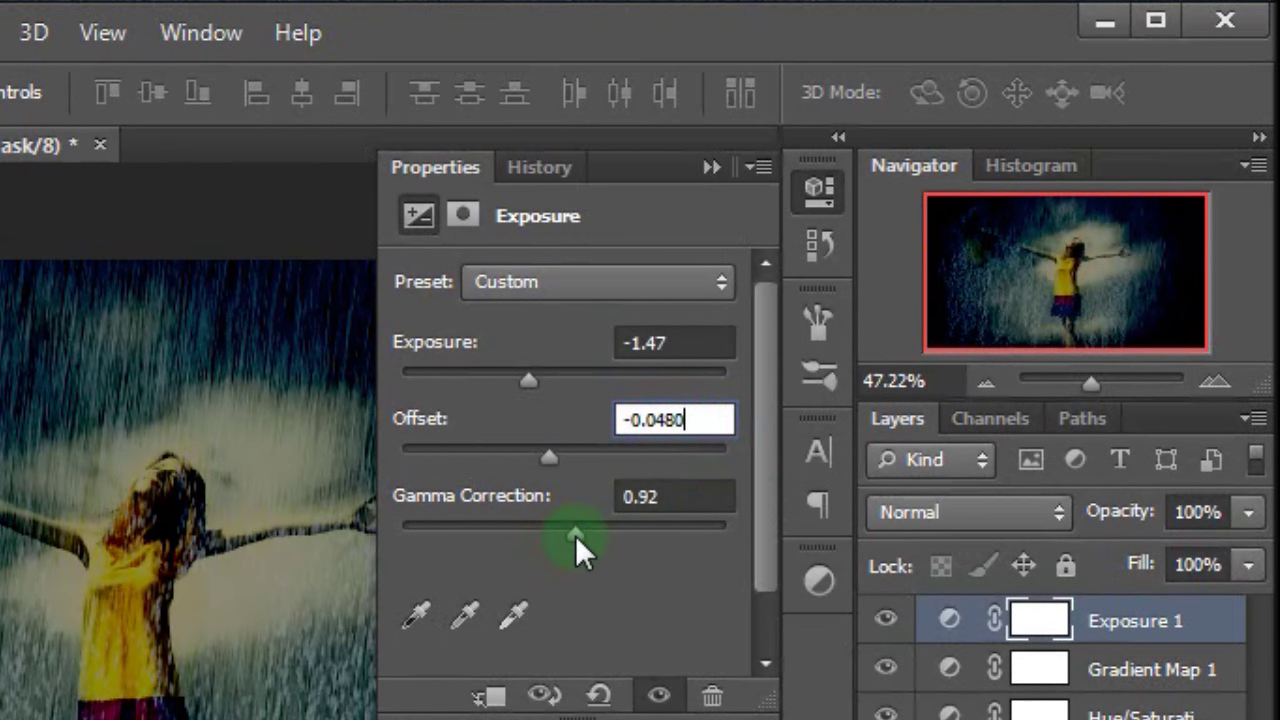
drag(639, 497, 705, 497)
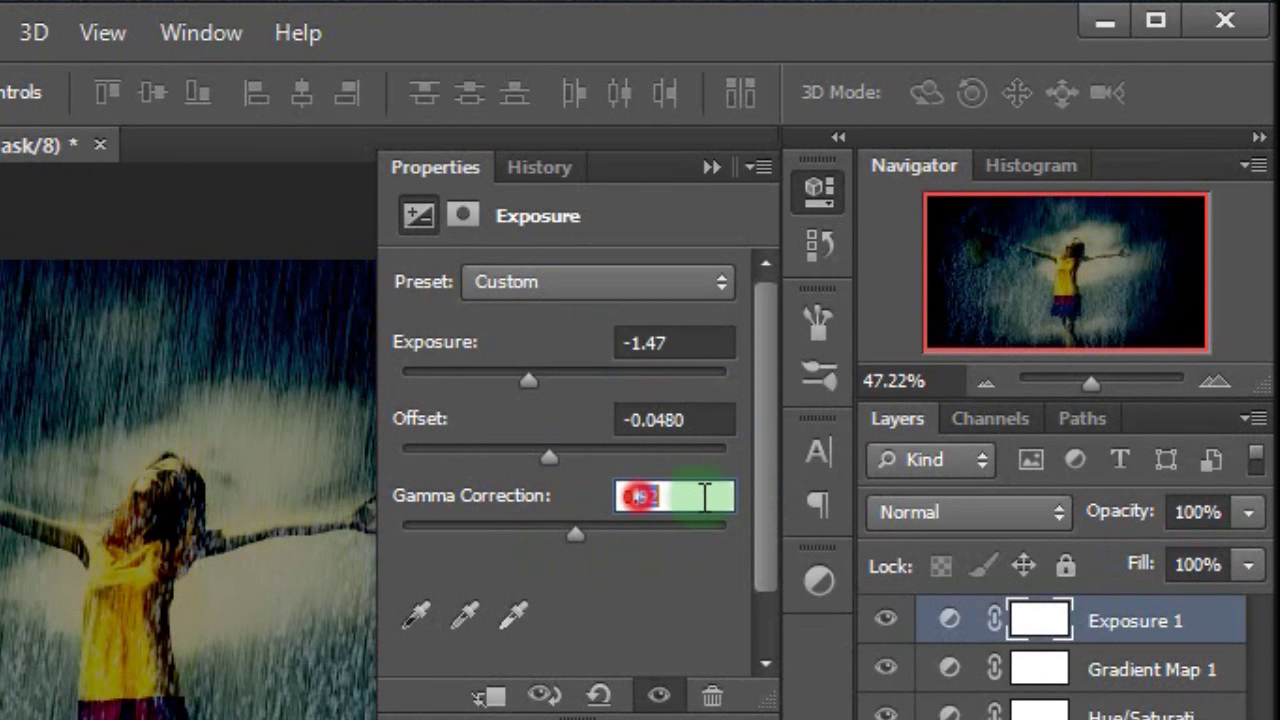
text(56)
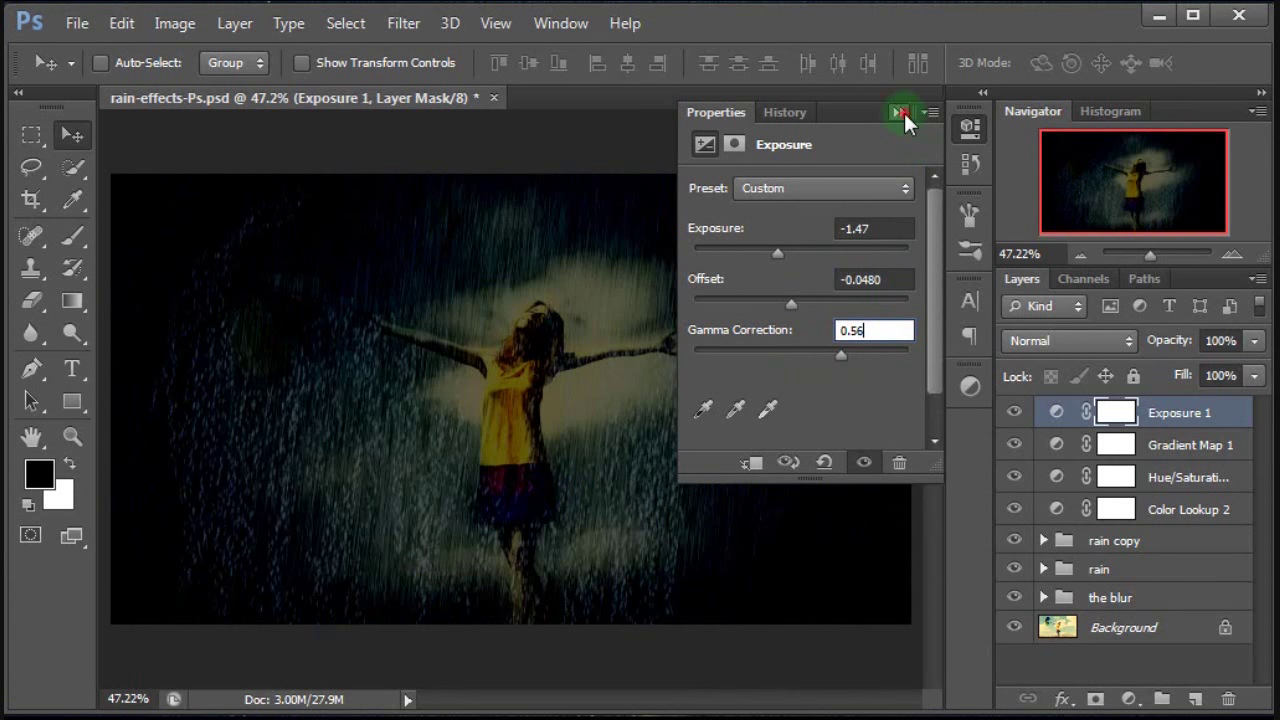
Blend the Exposure layer in Screen mode and toggle it to compare.
click(904, 113)
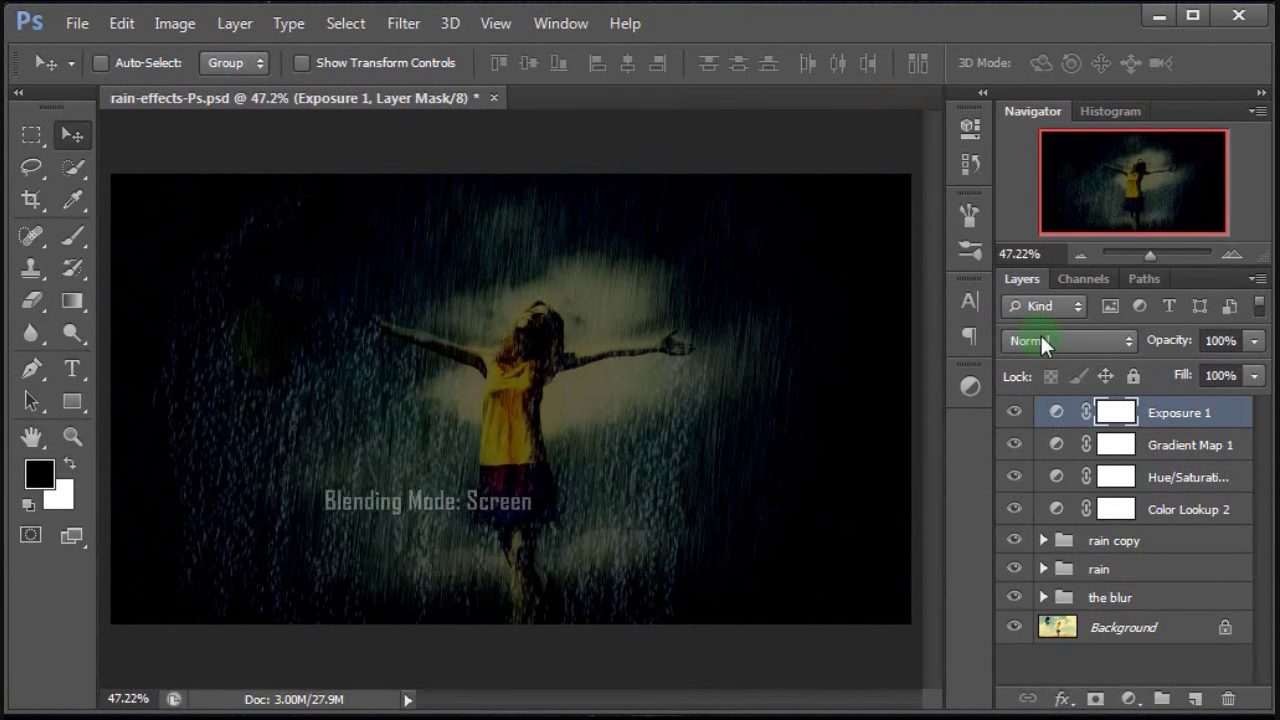
click(1040, 333)
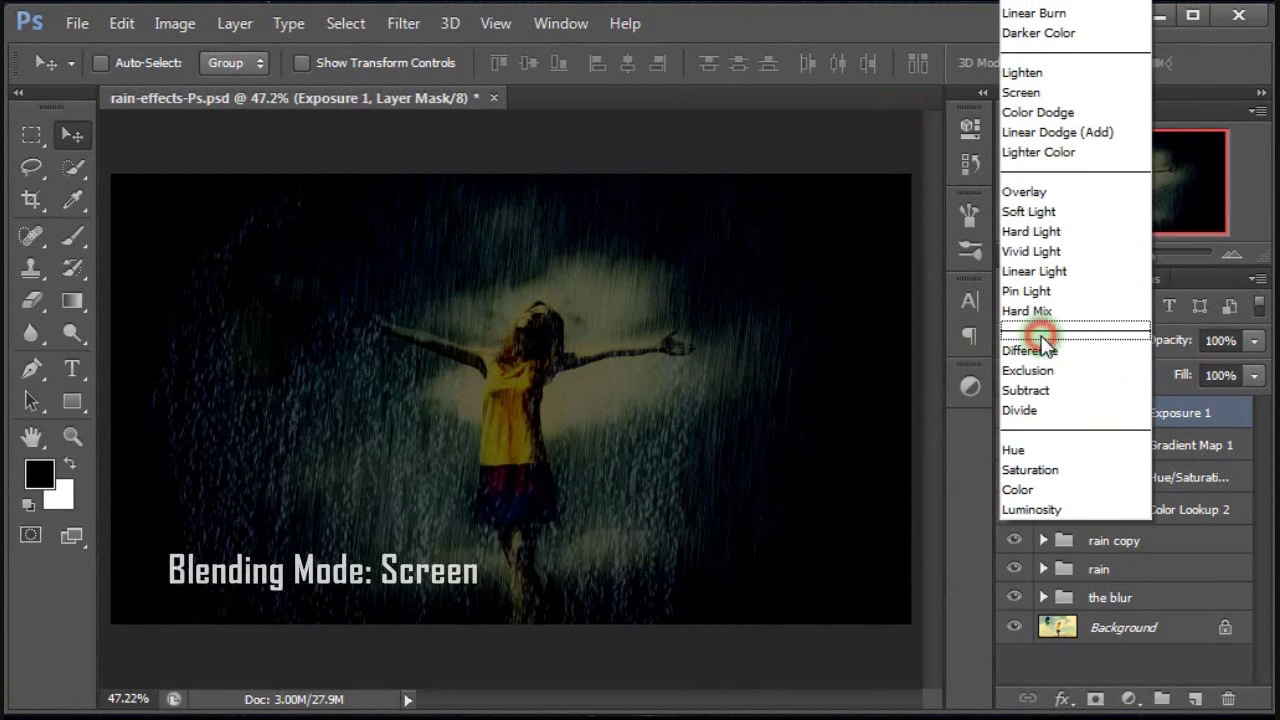
click(1052, 93)
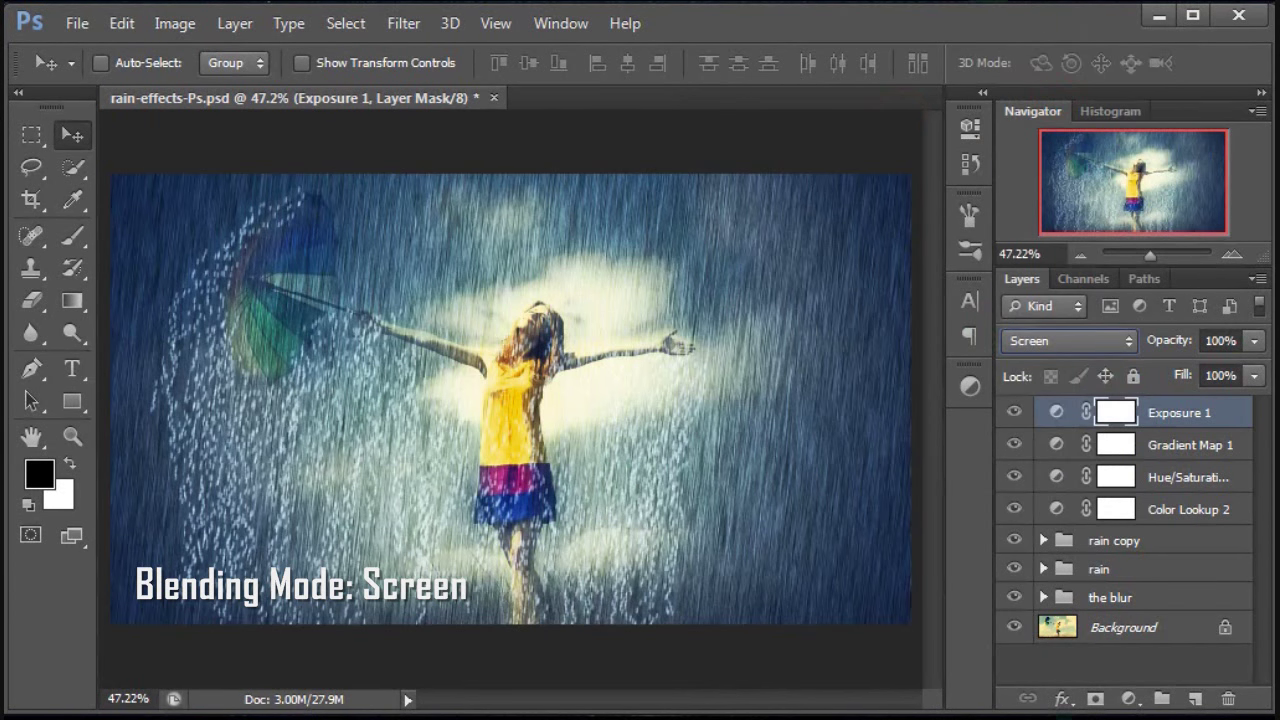
click(1014, 412)
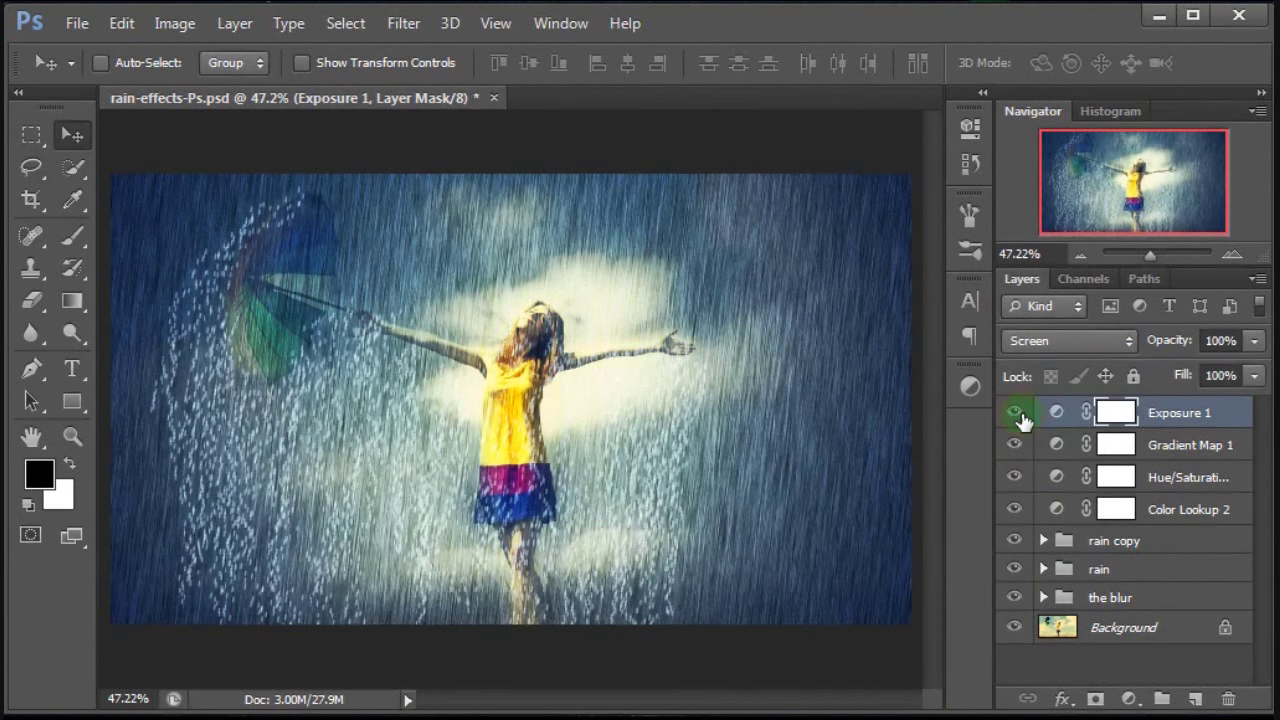